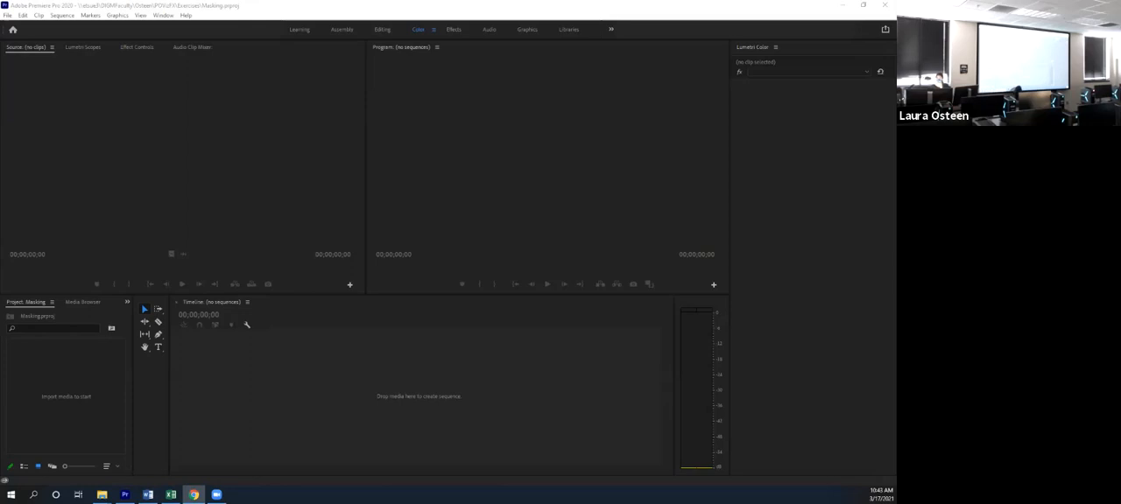
- Import the exercise video clips from the file browser into the empty Masking project
key(alt+Tab)
click(67, 399)
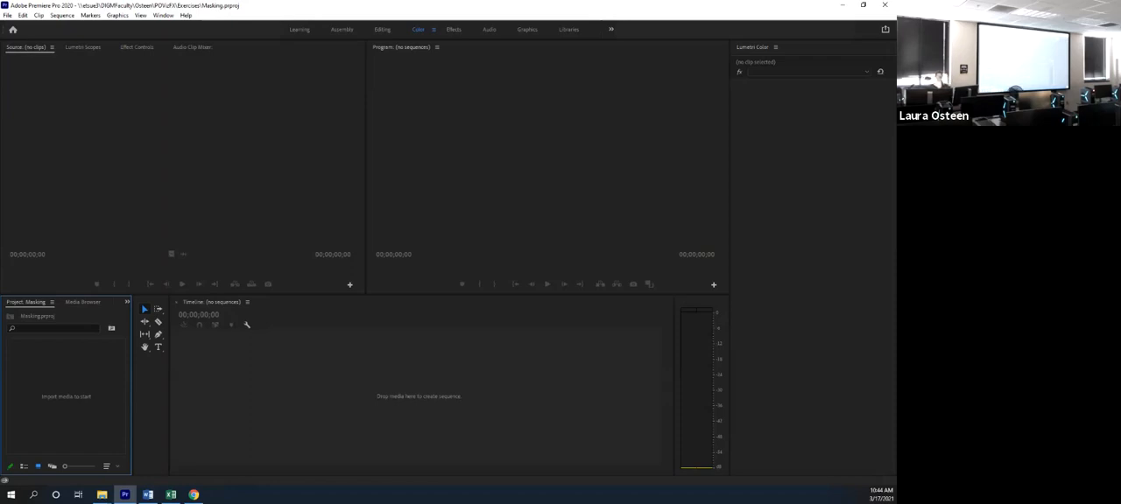
key(alt+Tab)
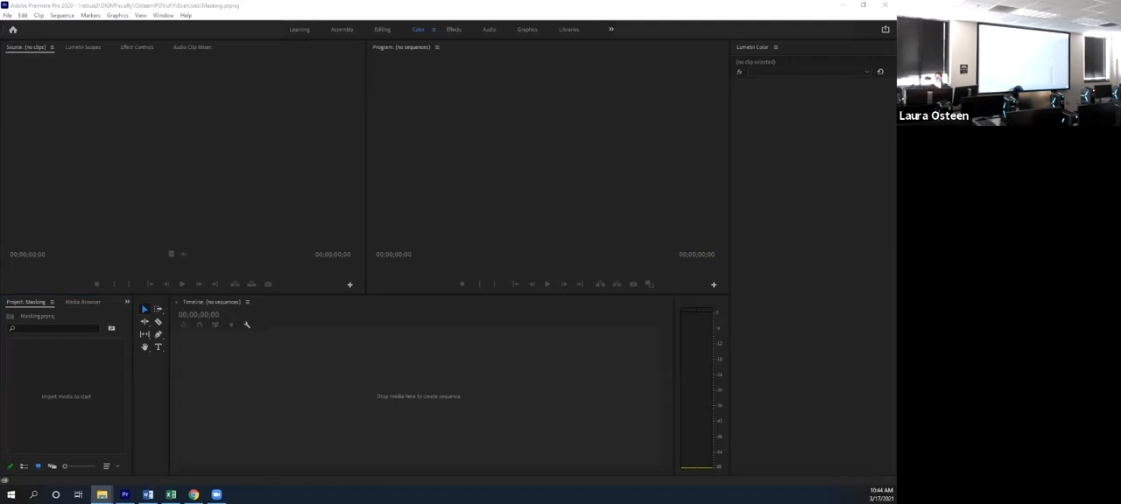
drag(735, 225, 58, 388)
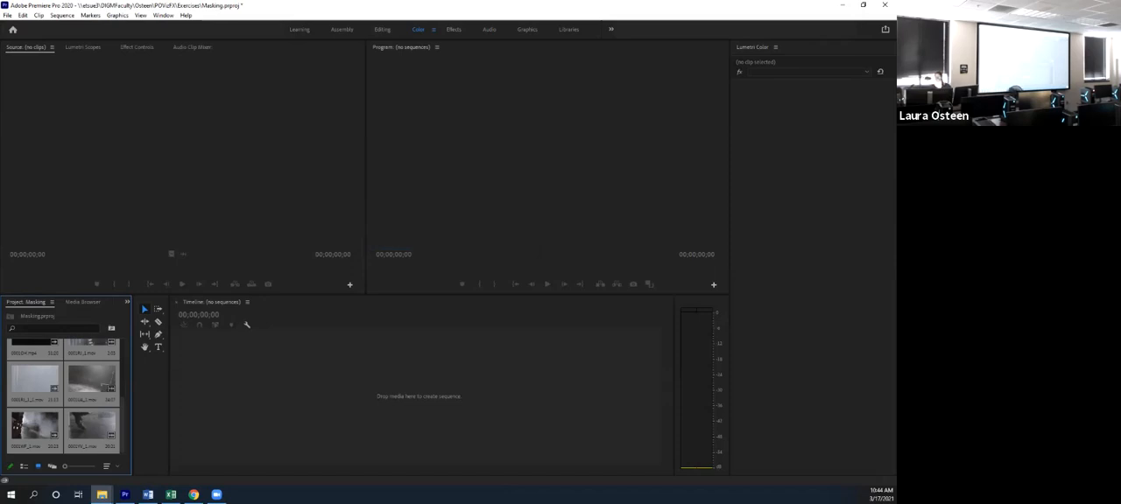
click(194, 495)
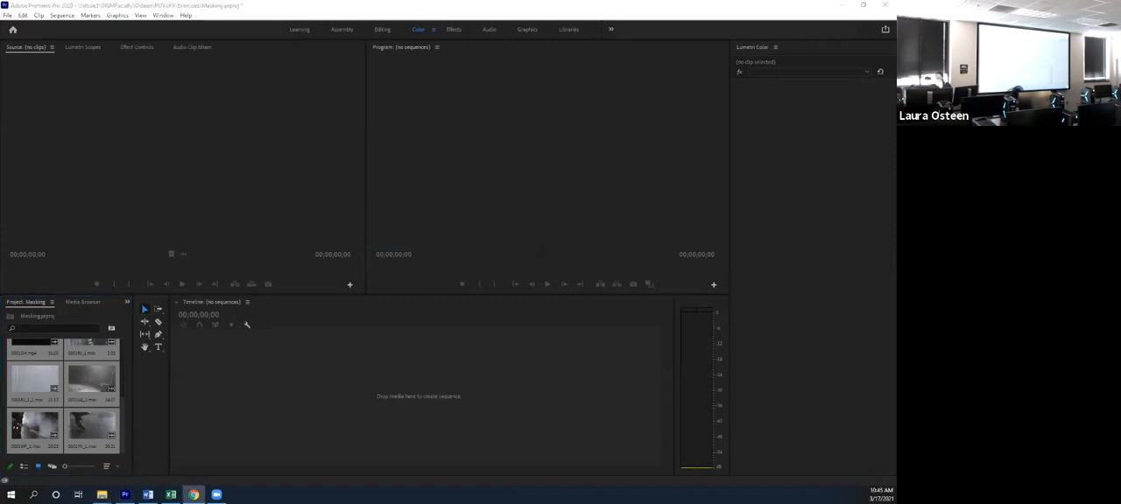
key(alt+Tab)
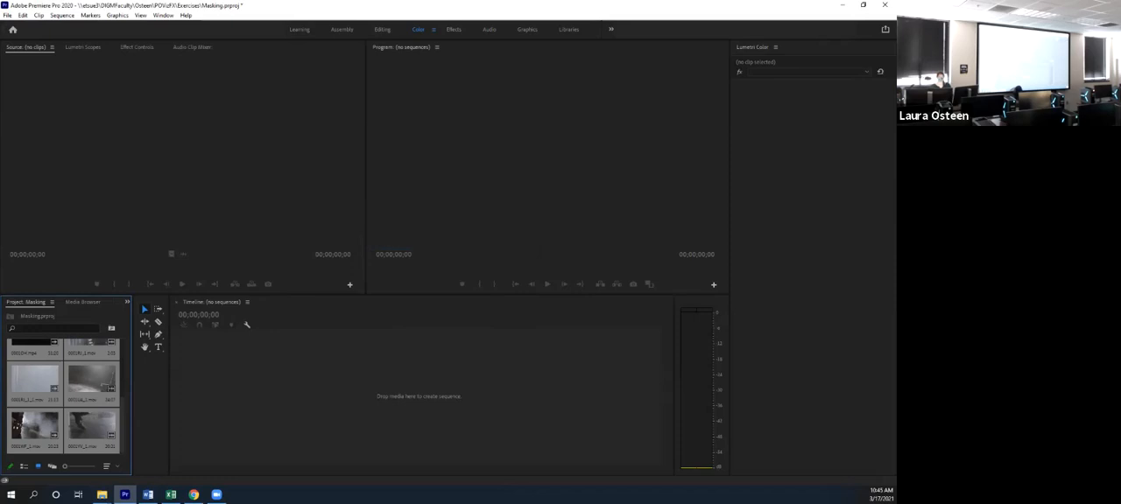
key(alt+Tab)
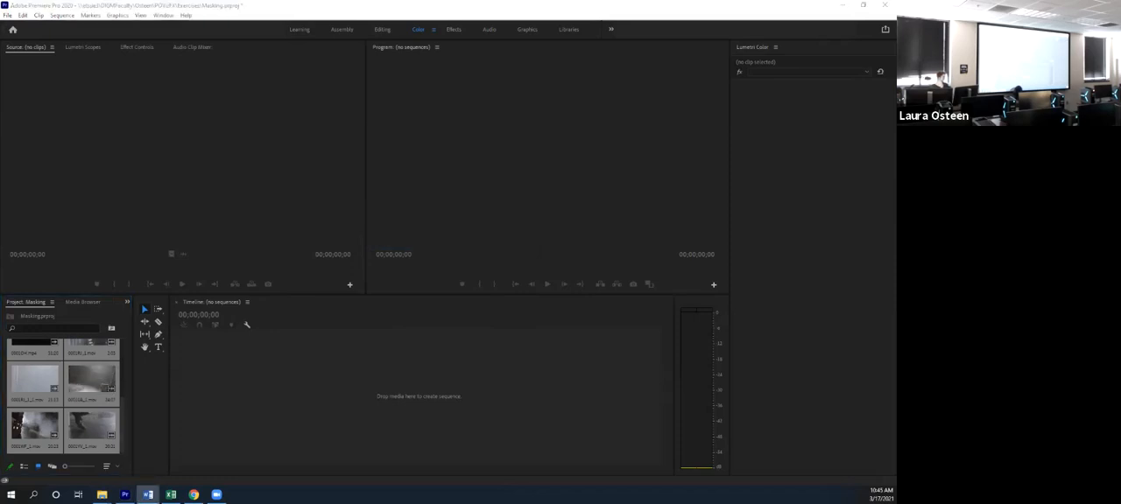
- In the Editing workspace, create a sequence from the leather chair clip 000127.mp4 and mute audio track A1
click(383, 30)
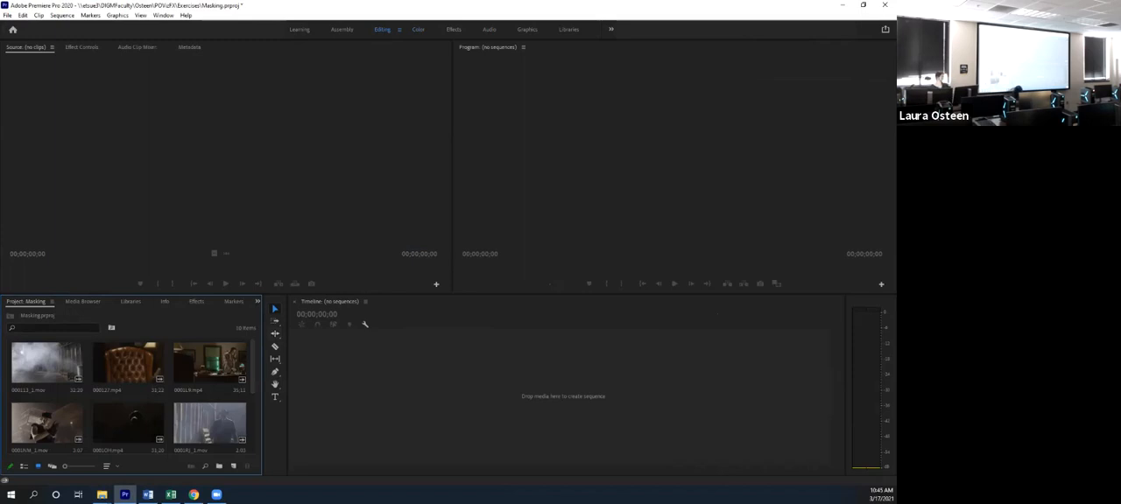
drag(128, 363, 490, 394)
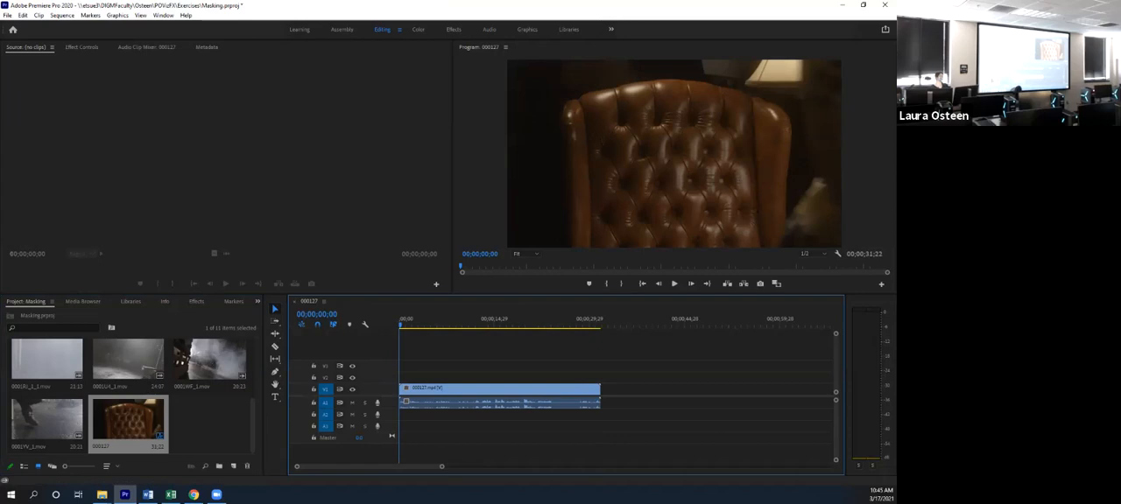
key(space)
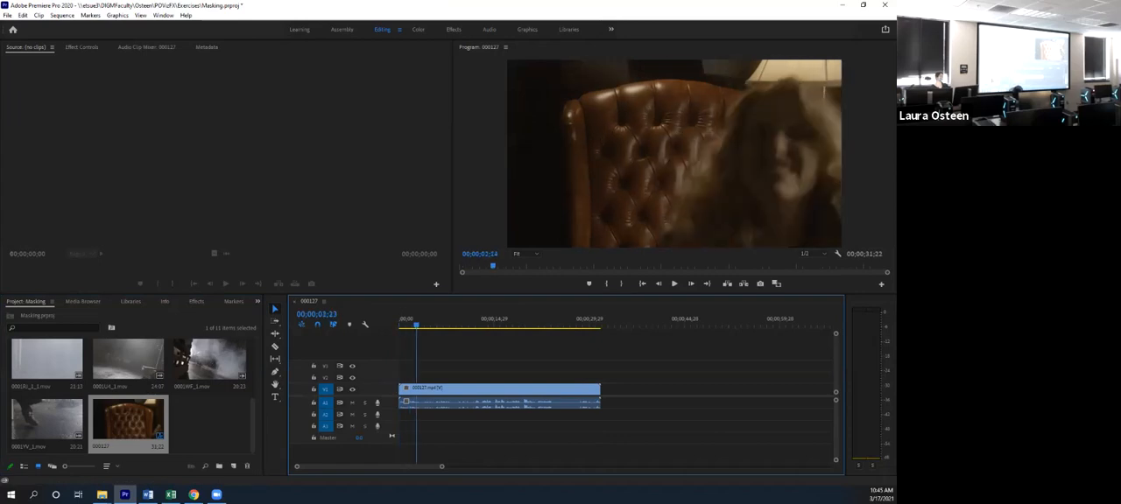
click(353, 403)
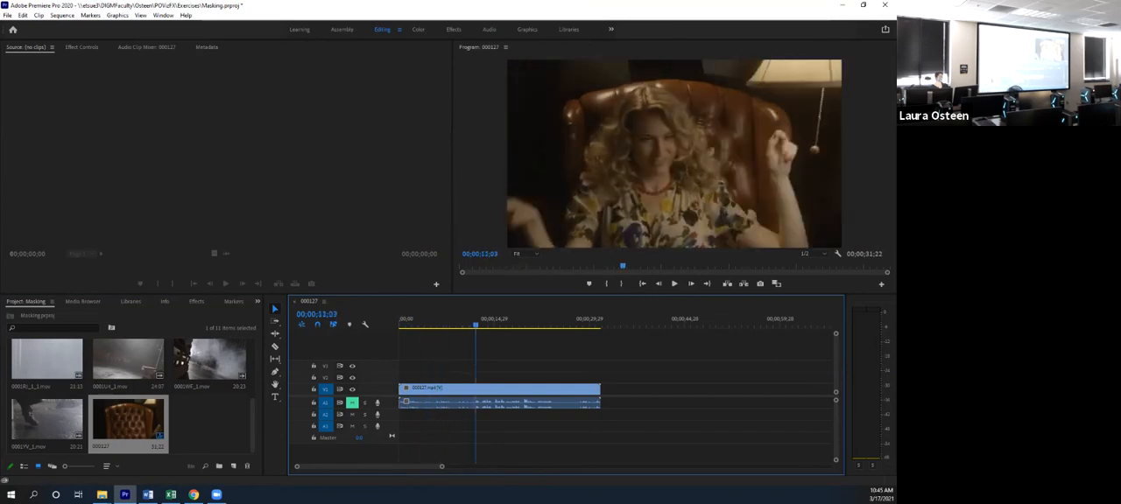
- Cut the chair clip at 00;00;09;01, delete its first part and close the gap at the sequence start
drag(475, 325, 457, 325)
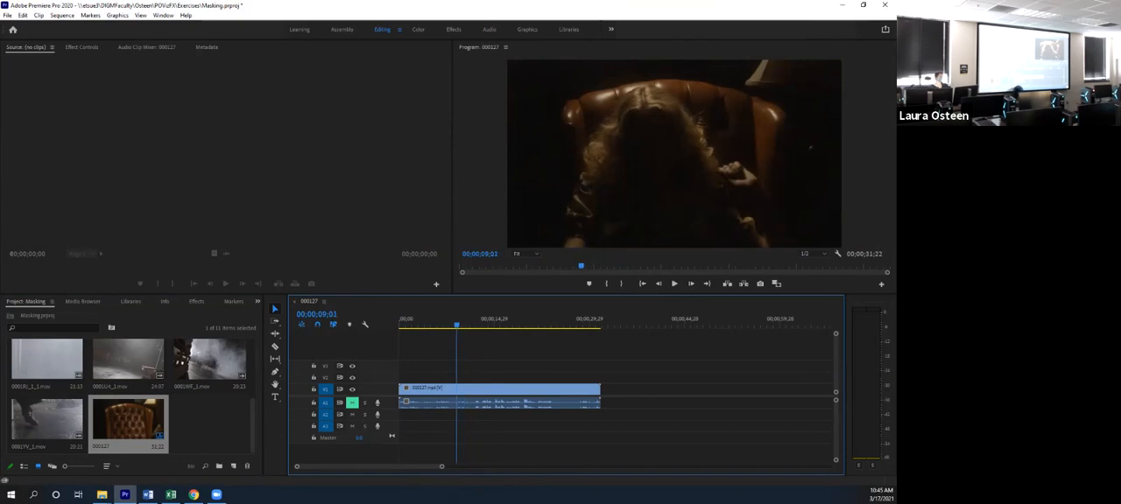
key(c)
click(456, 388)
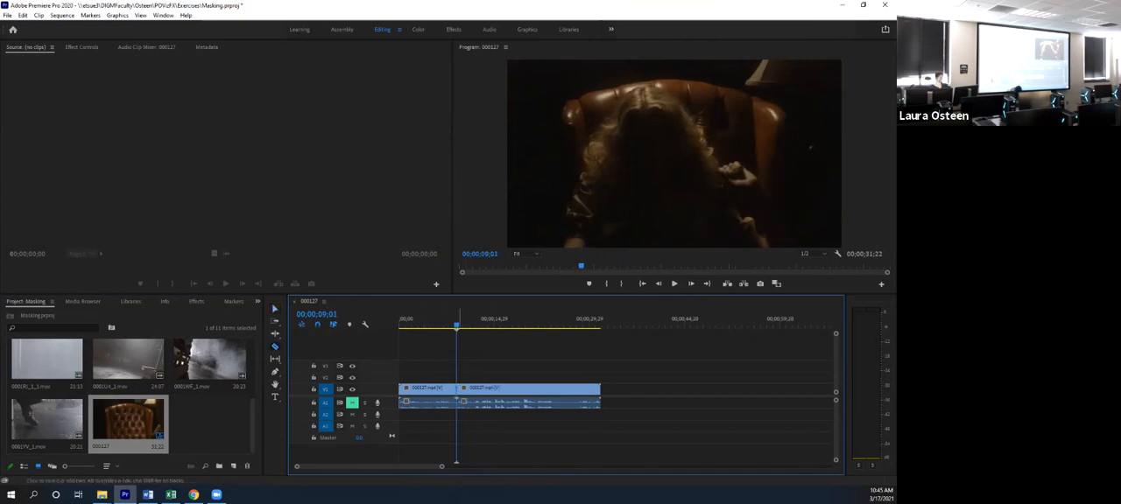
key(v)
click(440, 389)
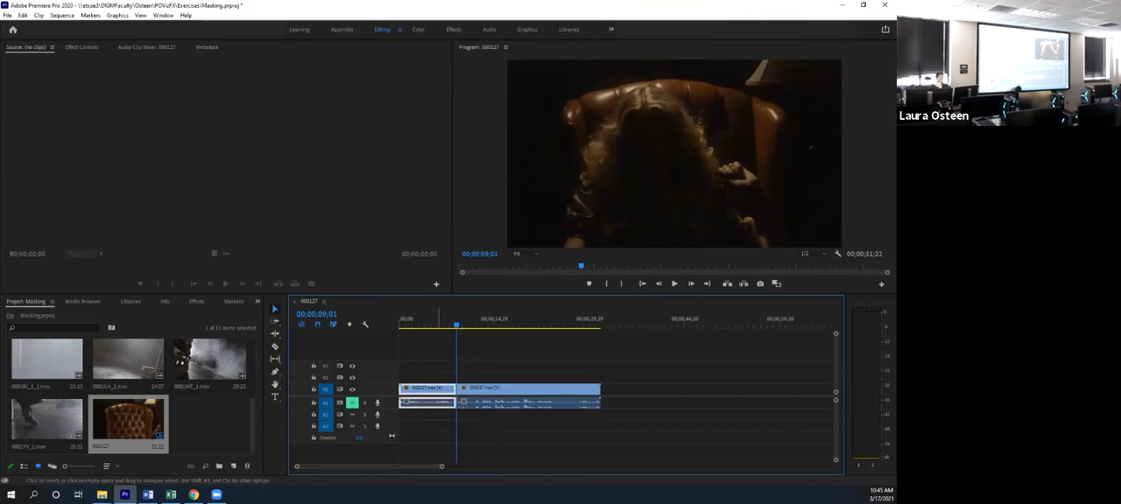
key(Delete)
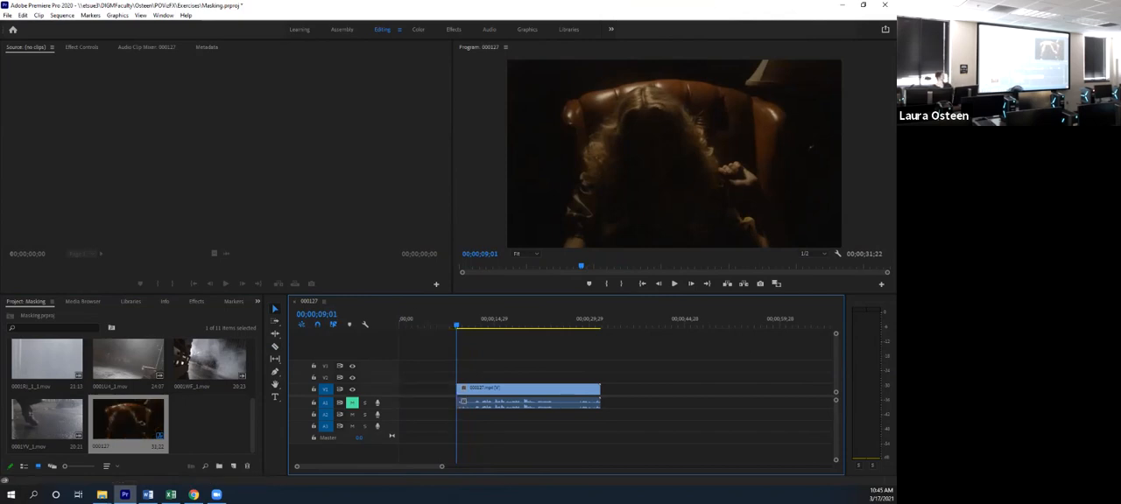
click(425, 389)
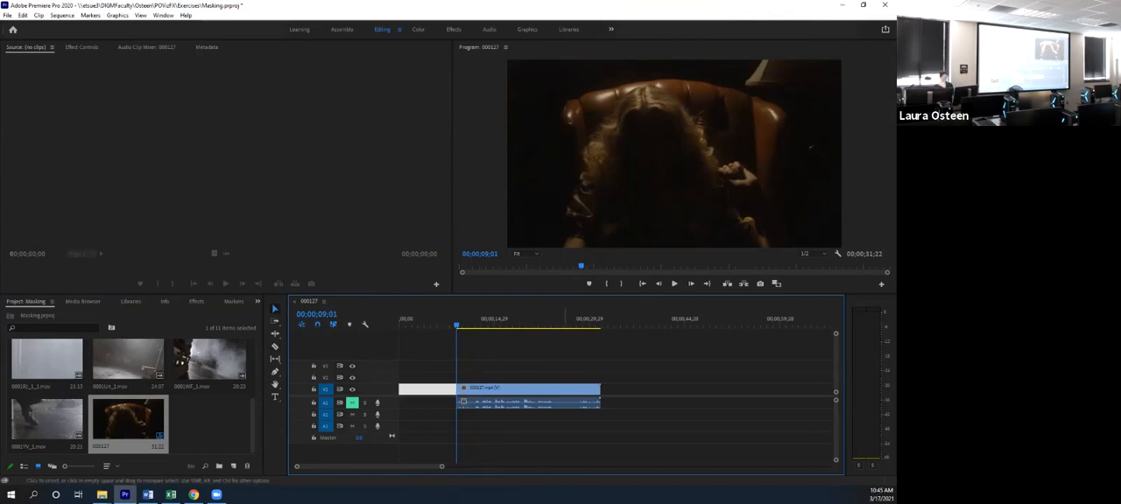
key(Delete)
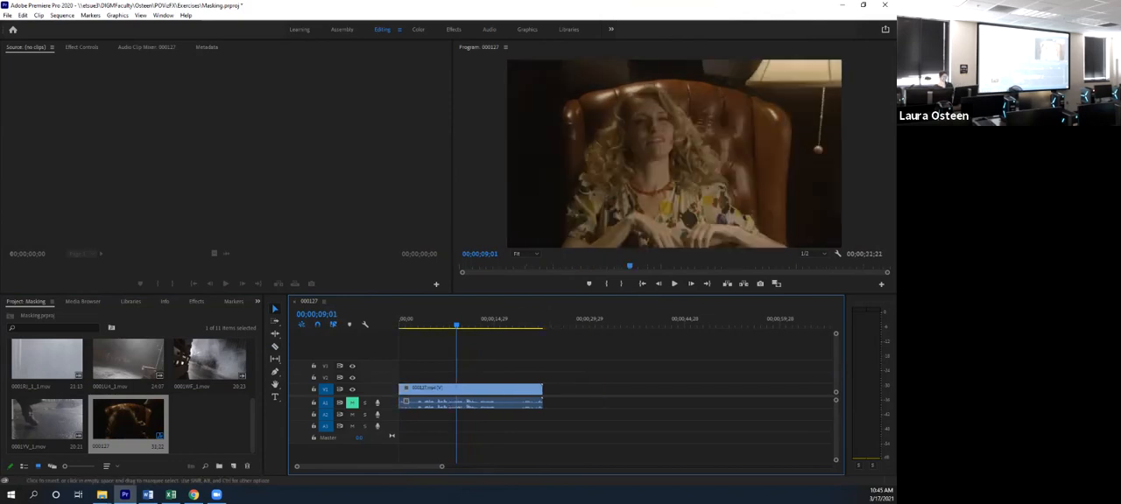
drag(456, 325, 409, 325)
key(space)
- Place the clip of the man phoning in the office on V2, mute A2, and align it with the sequence start
scroll(128, 392, up, 2)
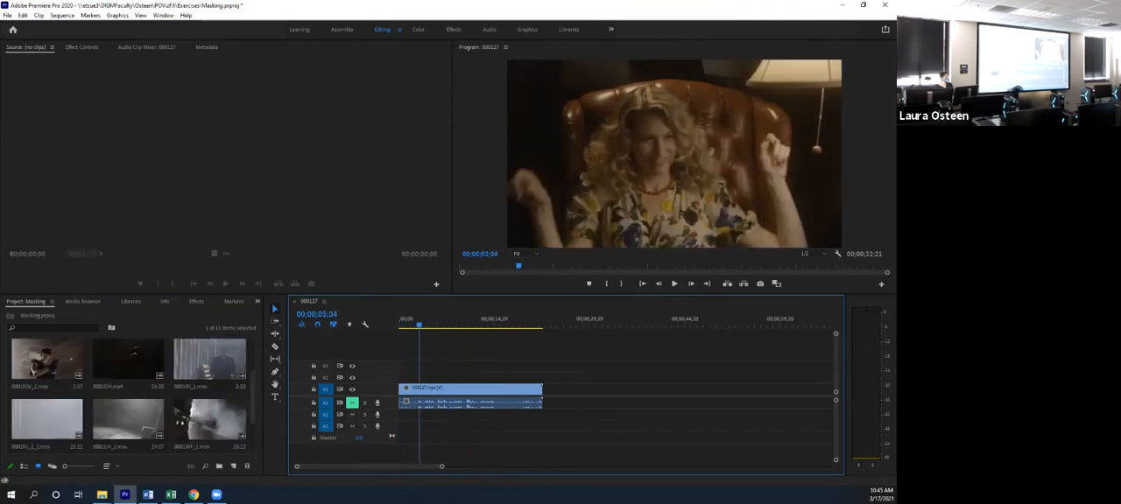
scroll(210, 376, up, 2)
click(210, 361)
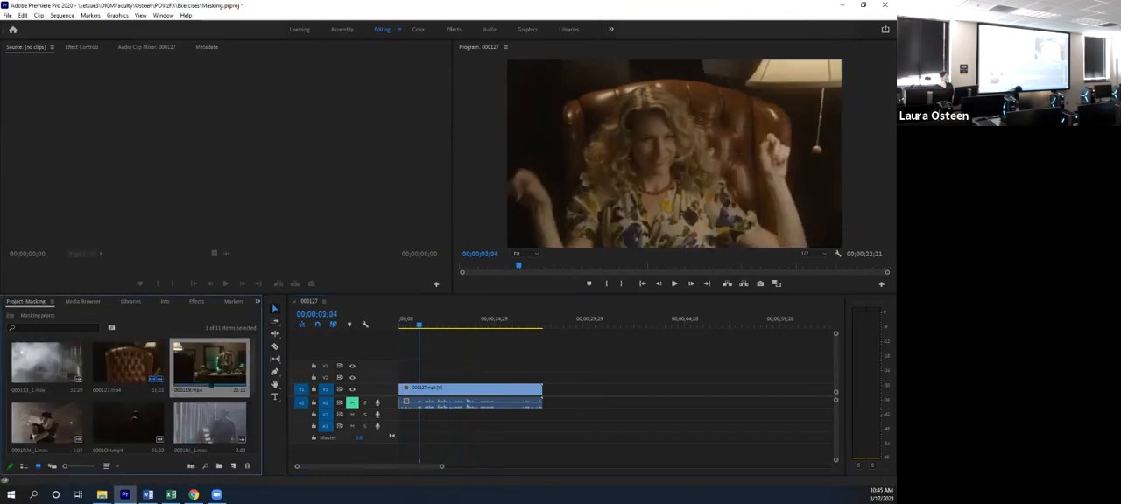
drag(210, 360, 523, 377)
click(532, 322)
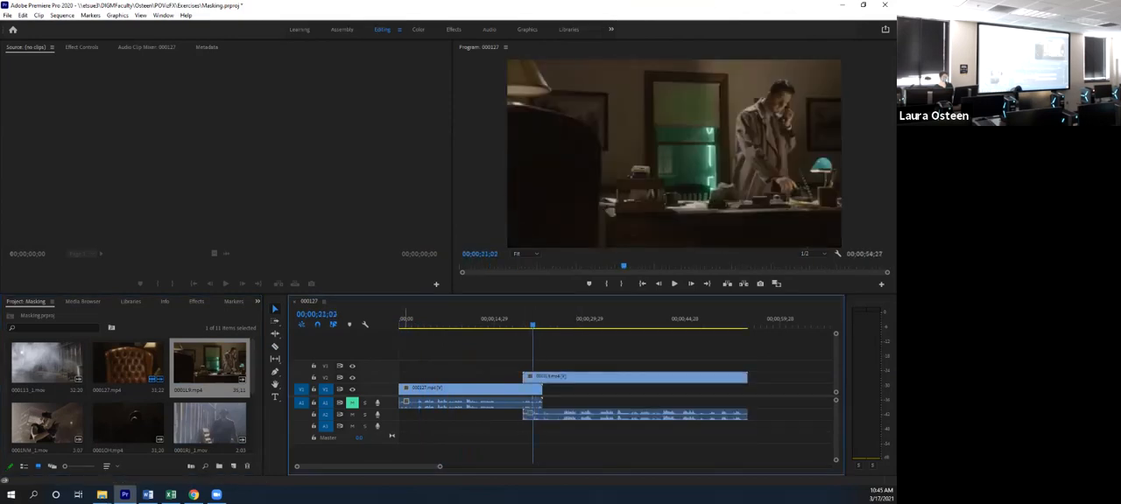
mouse_move(533, 323)
mouse_down()
mouse_move(597, 323)
mouse_move(531, 323)
mouse_up()
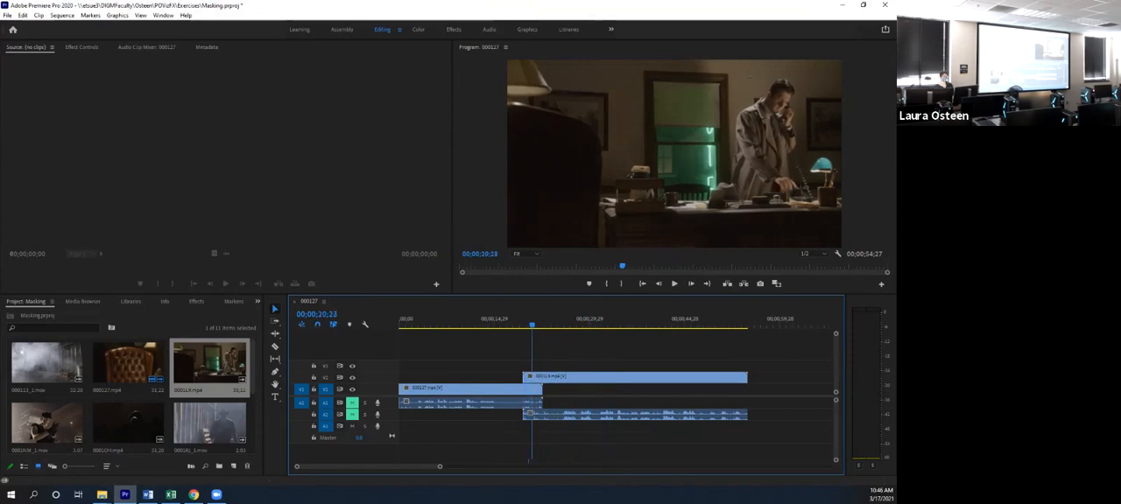
drag(637, 378, 442, 378)
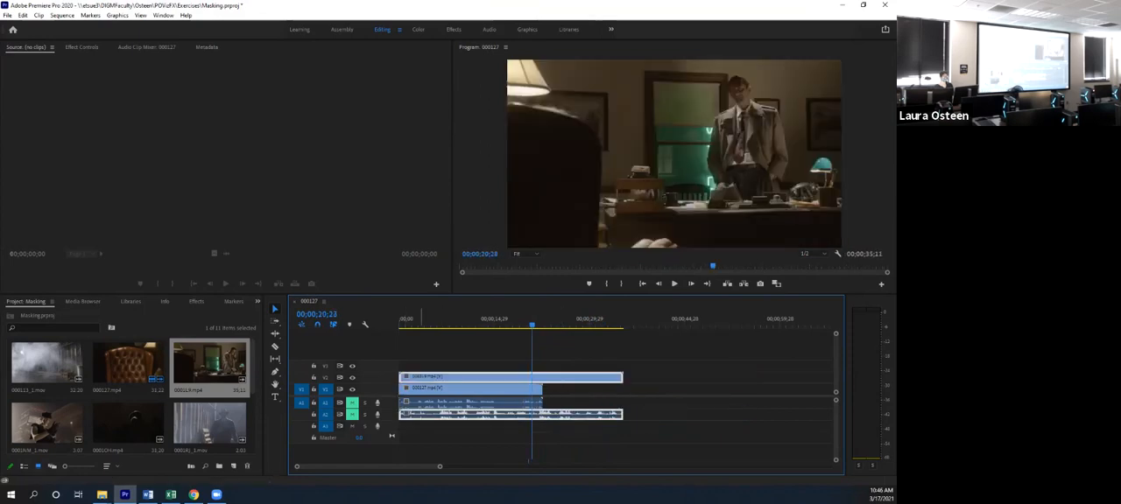
- Trim about two seconds off the beginning of the office clip on V2 and move it back to the sequence start
key(Home)
key(space)
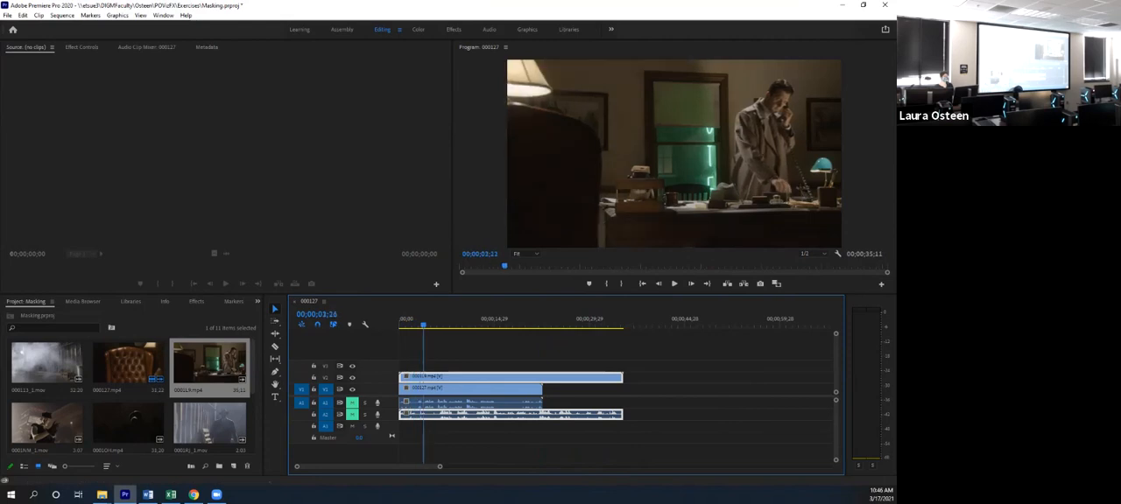
key(c)
click(411, 378)
key(v)
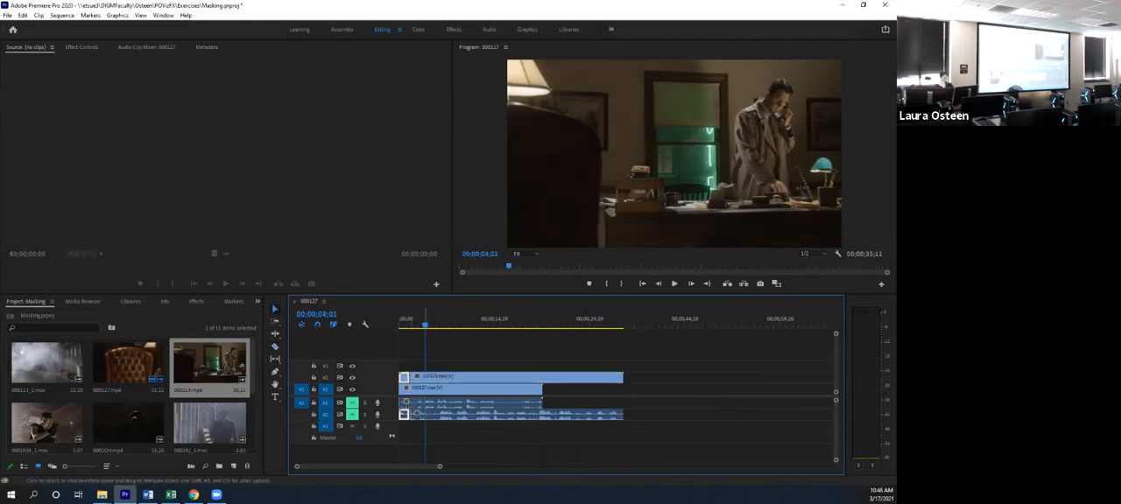
key(Delete)
drag(438, 378, 426, 377)
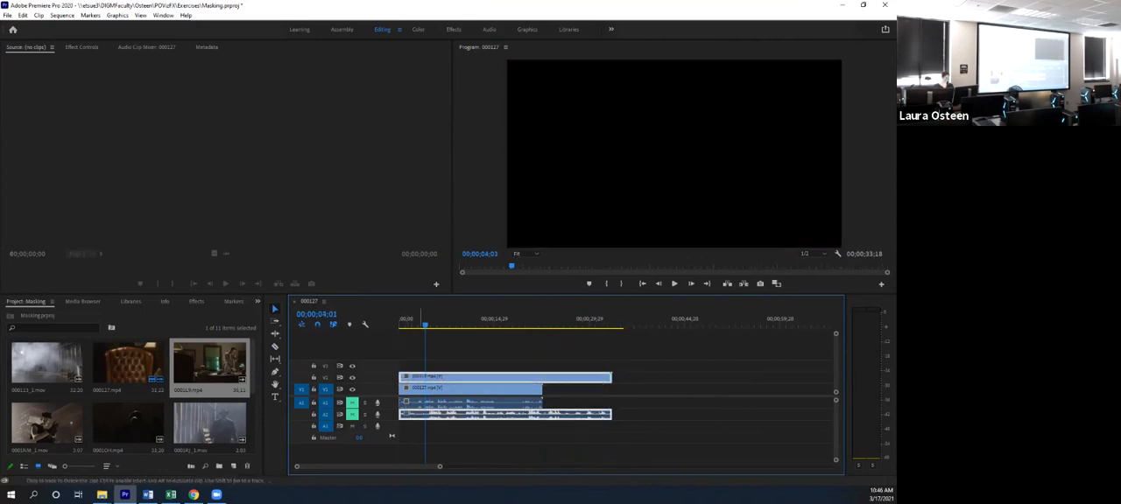
- Place the playhead at 00;00;01;29 and toggle the V2 track's visibility to compare the office shot with the chair shot below
click(406, 325)
drag(405, 325, 412, 325)
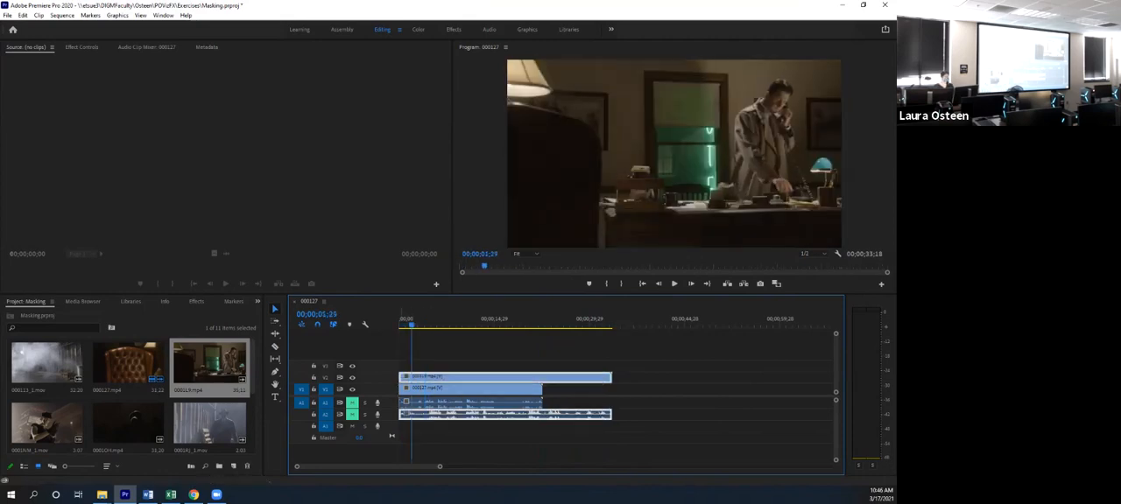
click(353, 379)
click(352, 378)
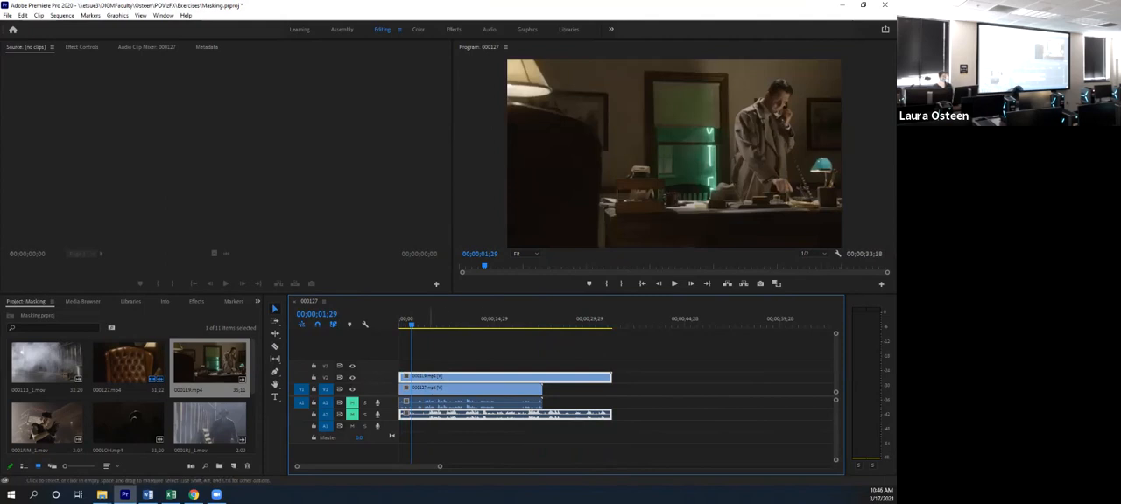
click(447, 355)
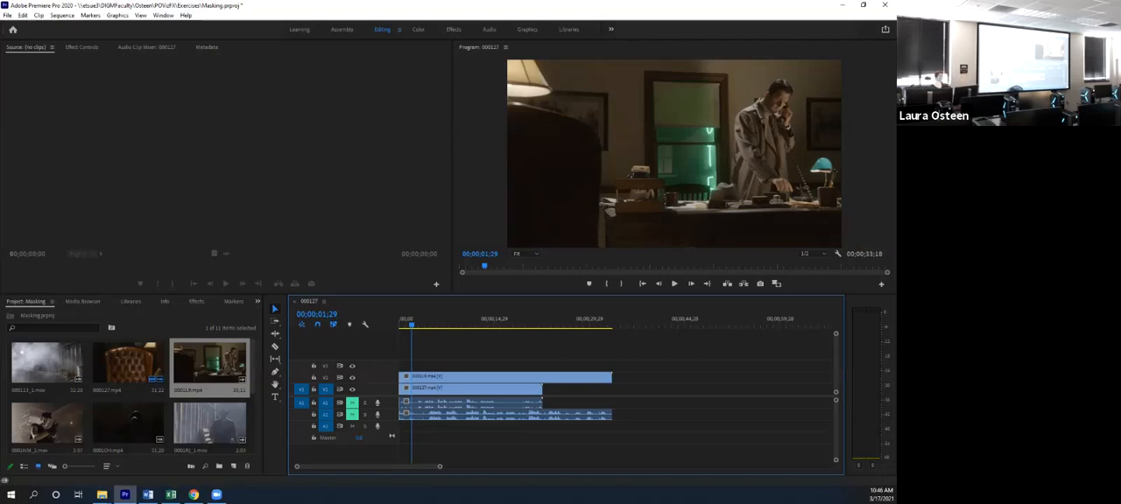
- Add an elliptical opacity mask to the office clip on V2 and position it around the man on the phone
click(524, 378)
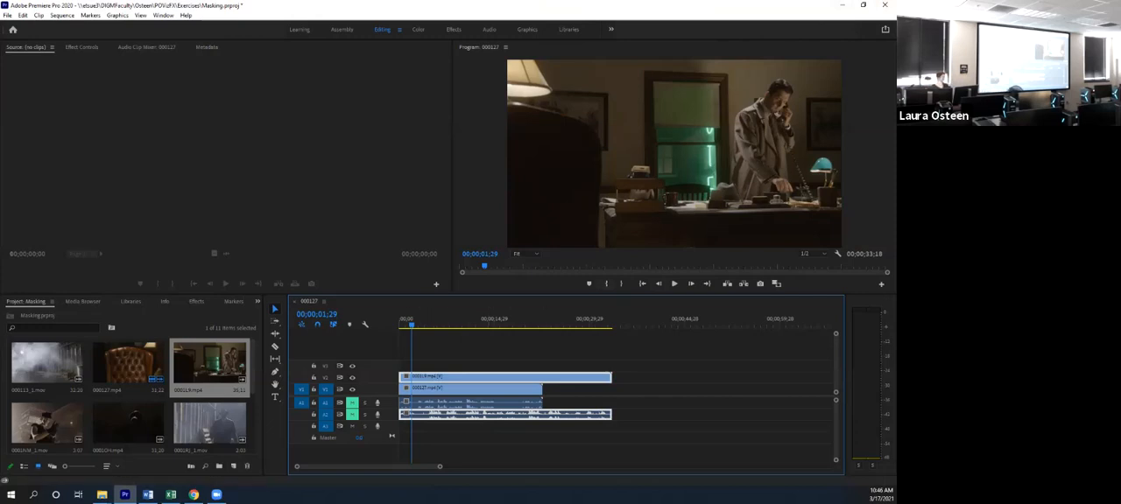
key(shift+5)
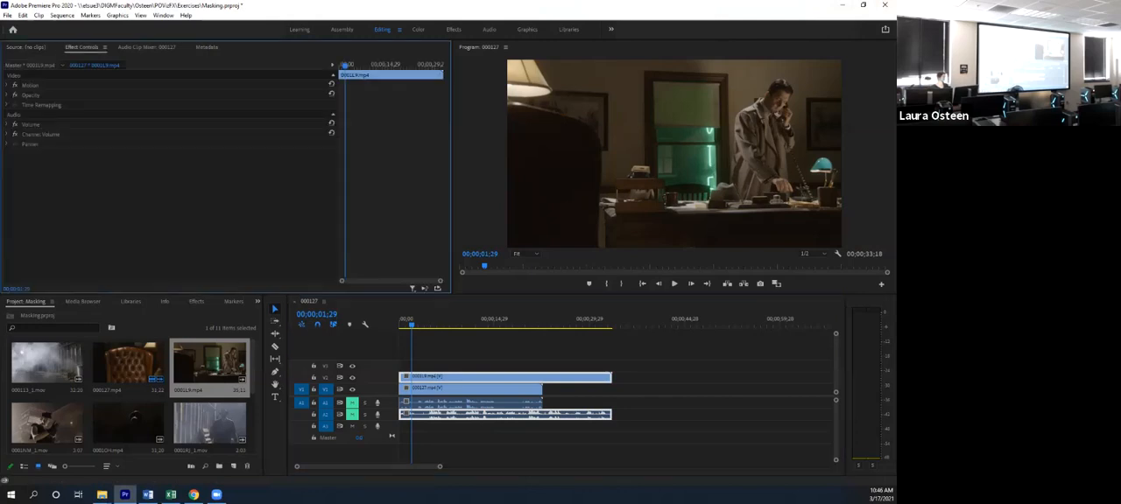
click(30, 94)
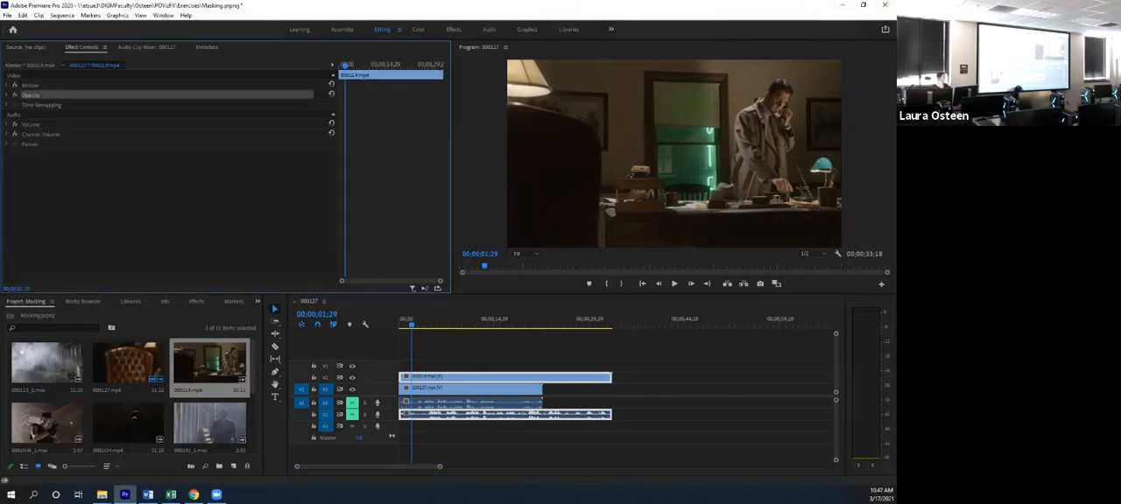
click(7, 95)
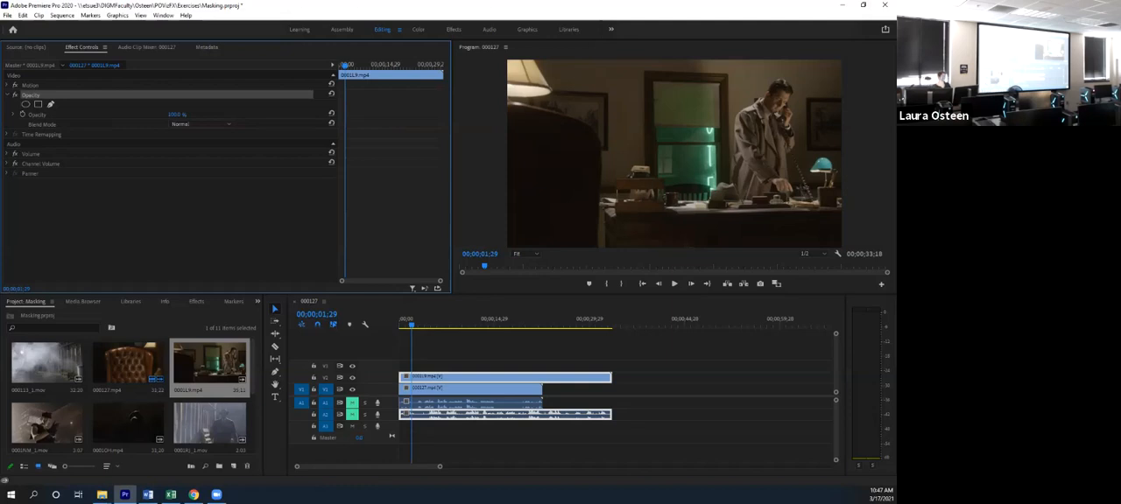
click(491, 378)
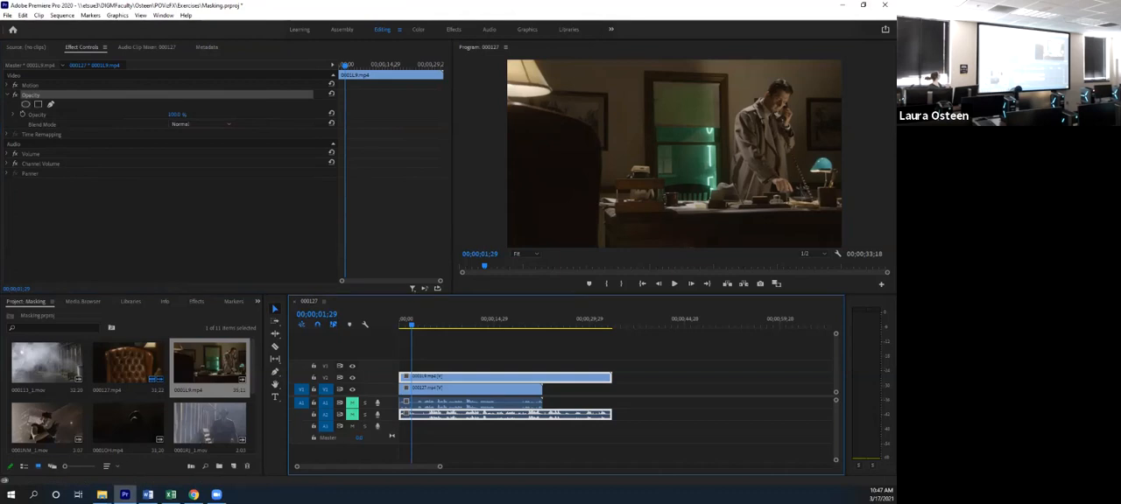
click(25, 105)
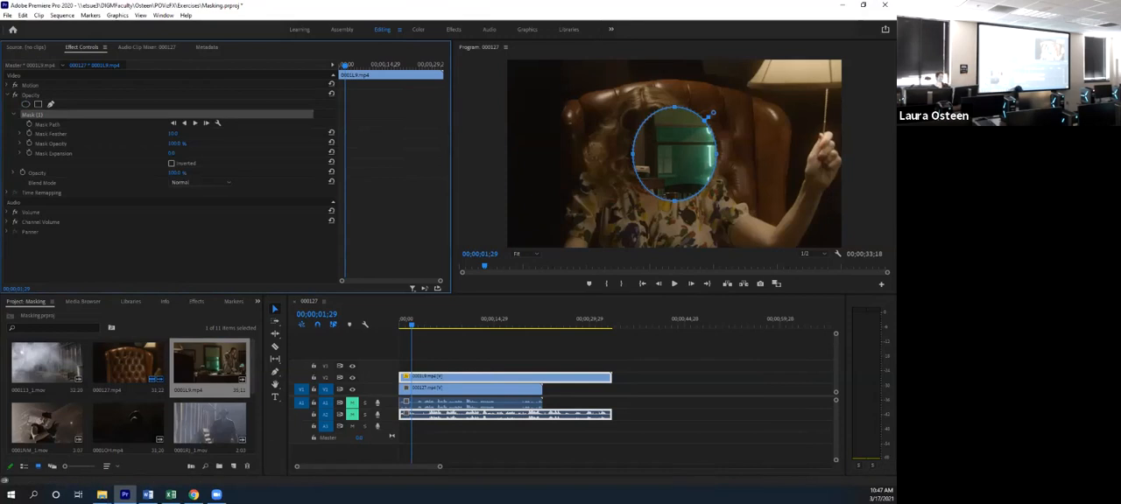
drag(674, 154, 769, 110)
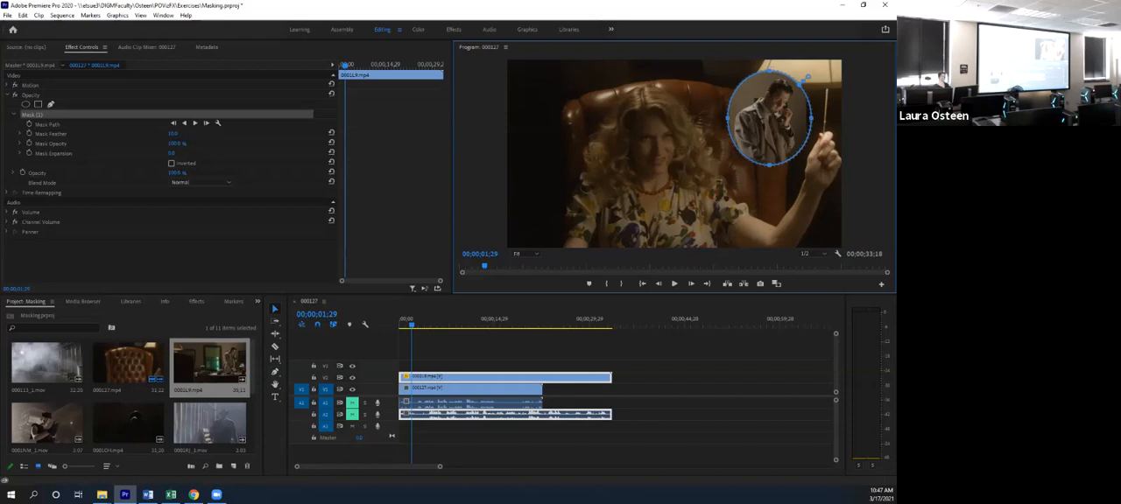
drag(769, 118, 772, 115)
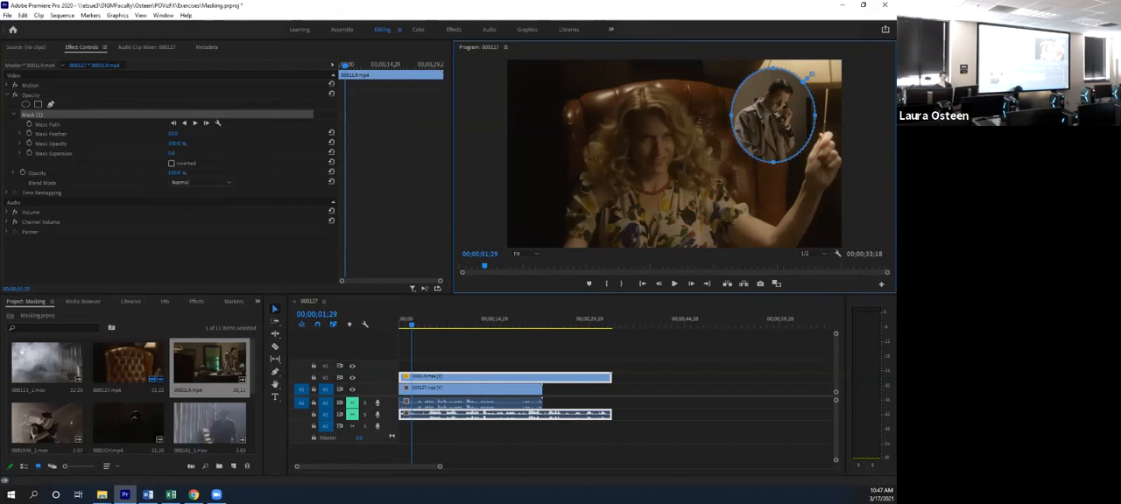
- Stretch the elliptical mask into a tall oval that covers the man on the phone from his head down past the desk
drag(775, 162, 775, 248)
drag(813, 89, 806, 85)
drag(732, 156, 713, 156)
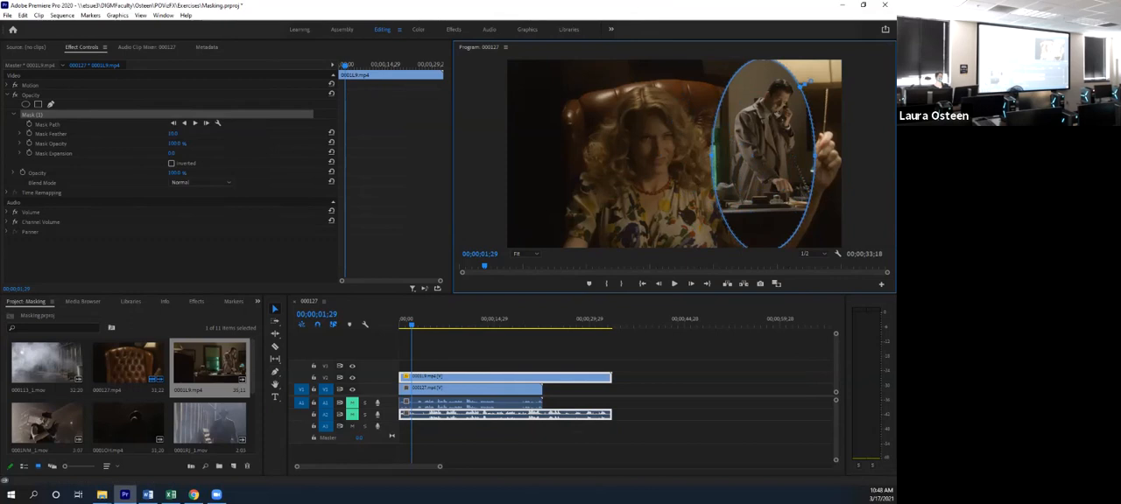
drag(814, 156, 821, 156)
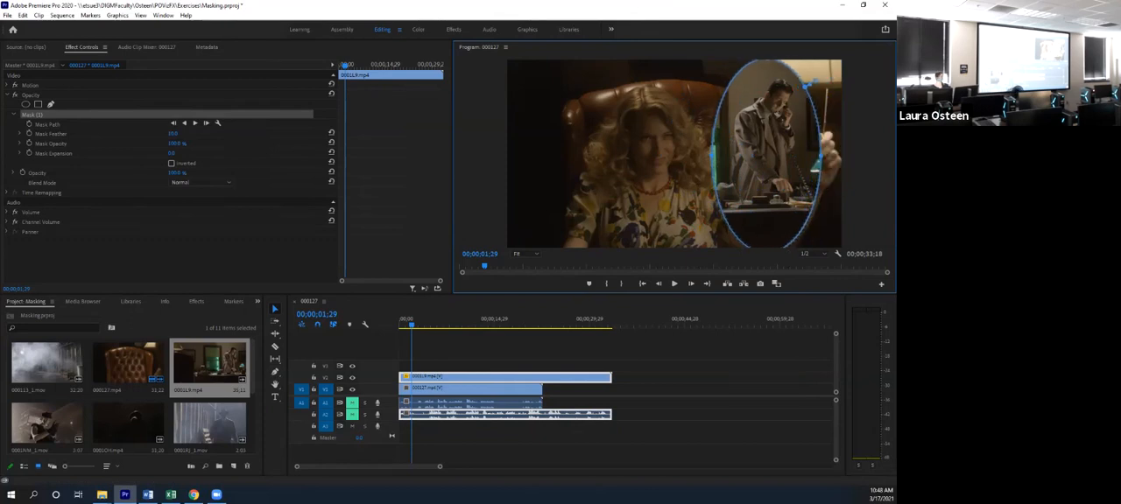
- Set the mask's feather to 0 and deselect the clip to check the hard-edged oval
click(172, 134)
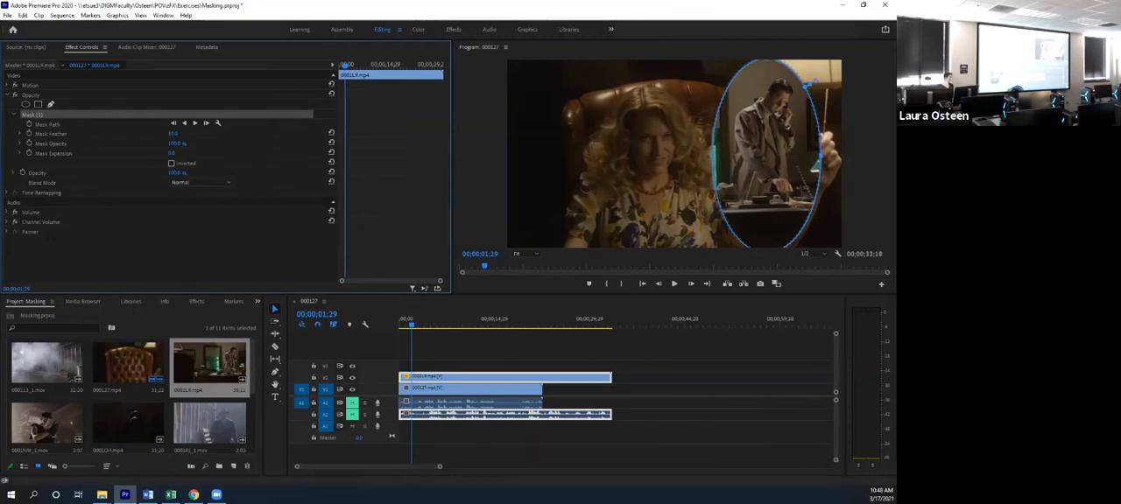
click(19, 134)
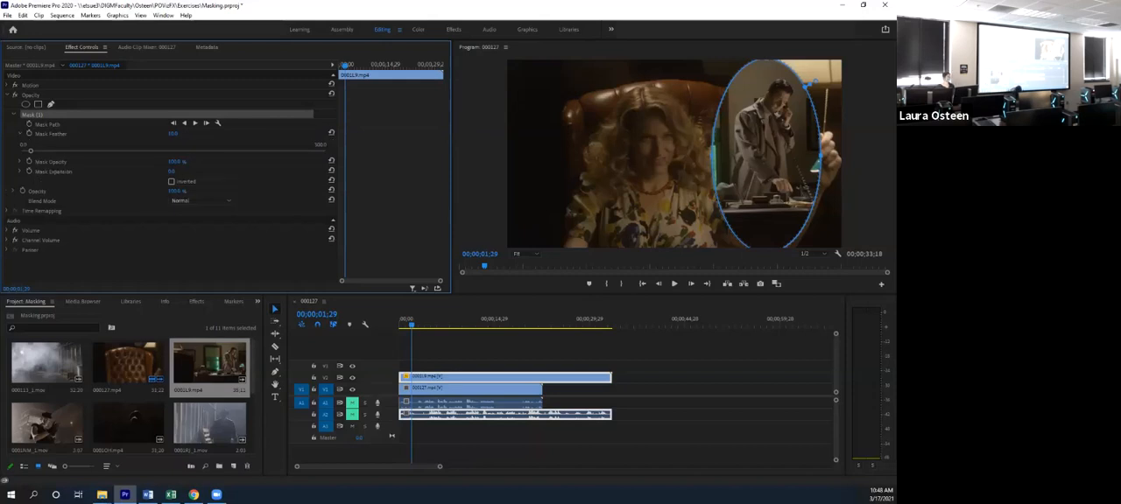
drag(30, 150, 20, 151)
click(814, 83)
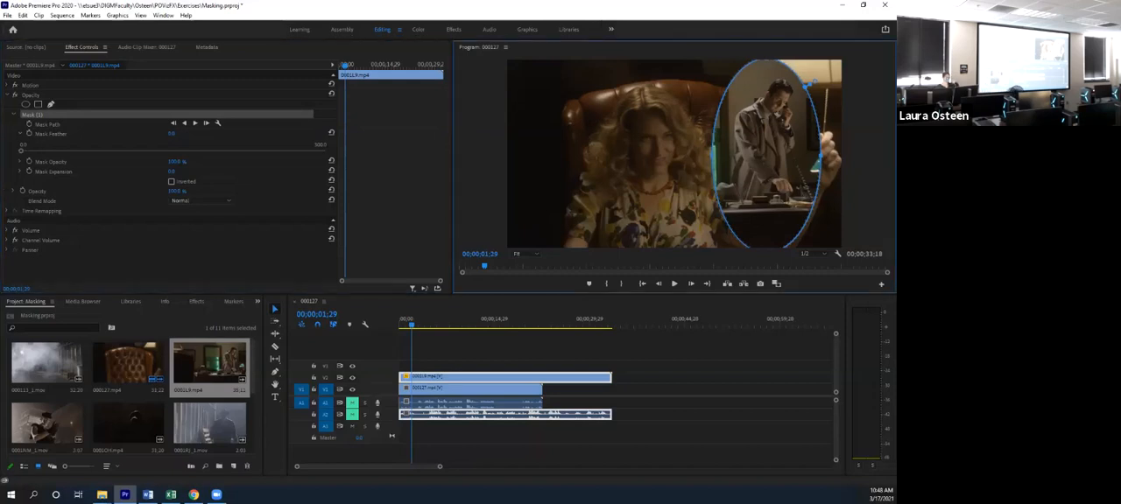
click(648, 361)
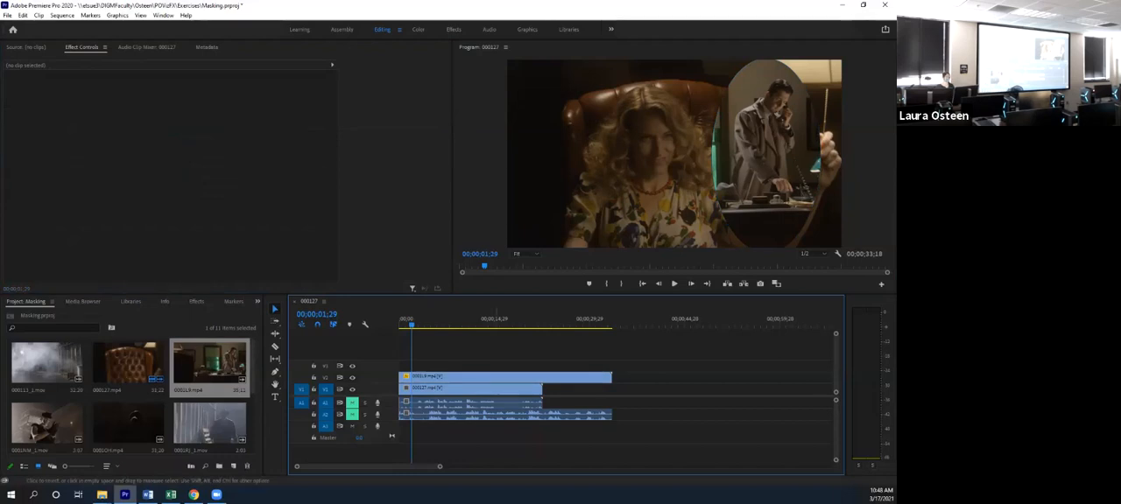
- Try the office clip's mask feather at its maximum of 300, and reduce it to about 60
click(514, 377)
drag(21, 150, 325, 151)
click(691, 166)
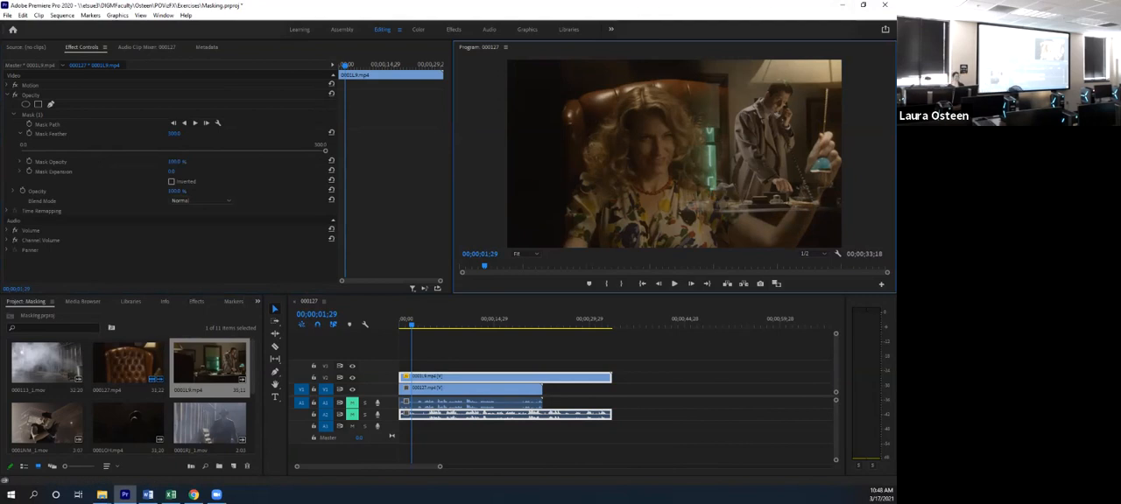
drag(325, 151, 82, 151)
click(648, 175)
click(409, 324)
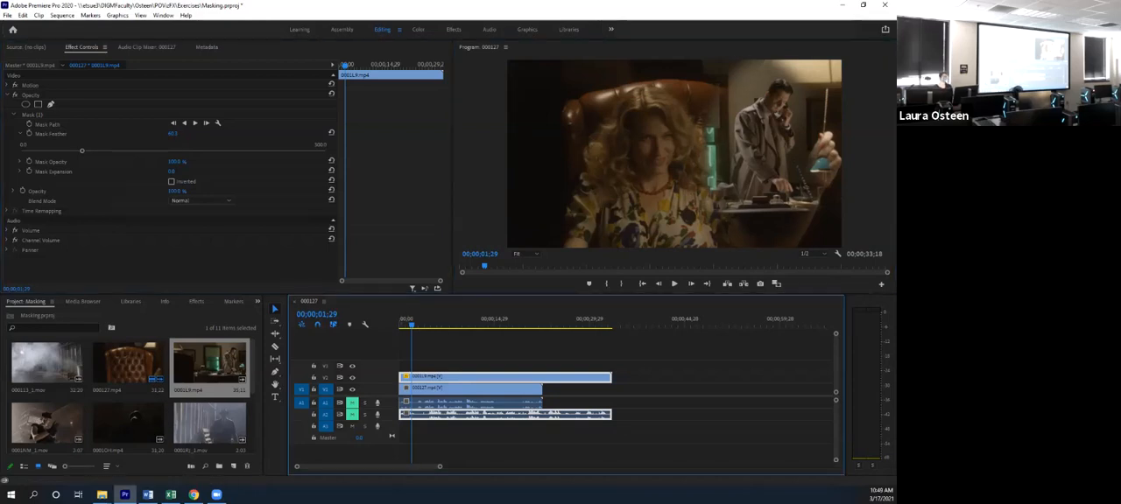
- Adjust the oval mask around the man directly in the picture, reducing its feather to about 35
click(33, 114)
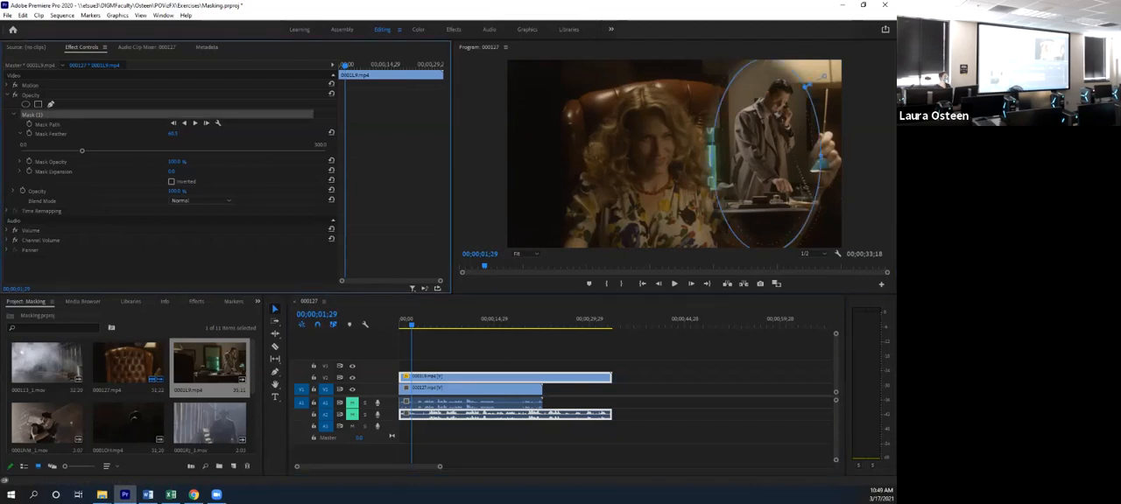
drag(769, 157, 769, 156)
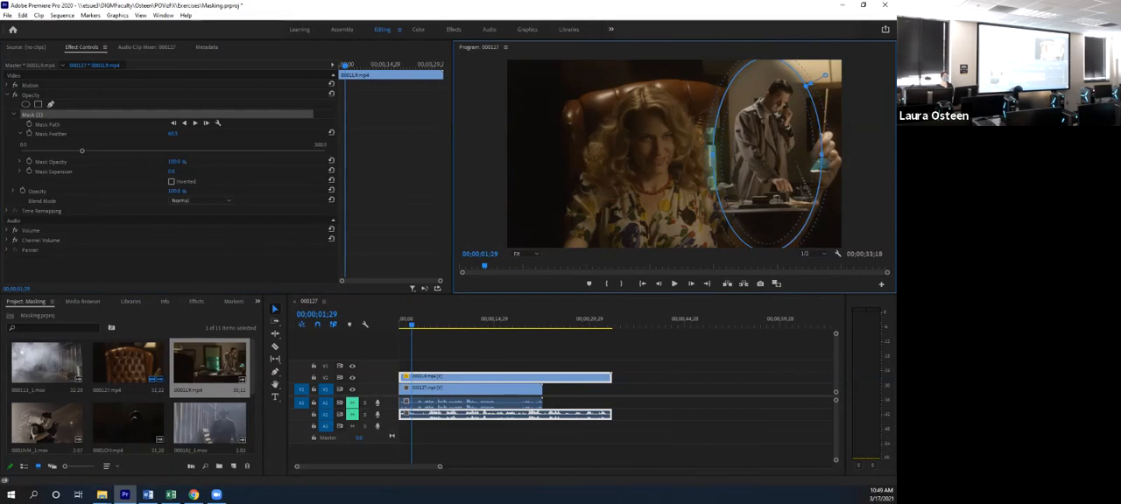
mouse_move(825, 75)
mouse_down()
mouse_move(844, 66)
mouse_move(819, 78)
mouse_up()
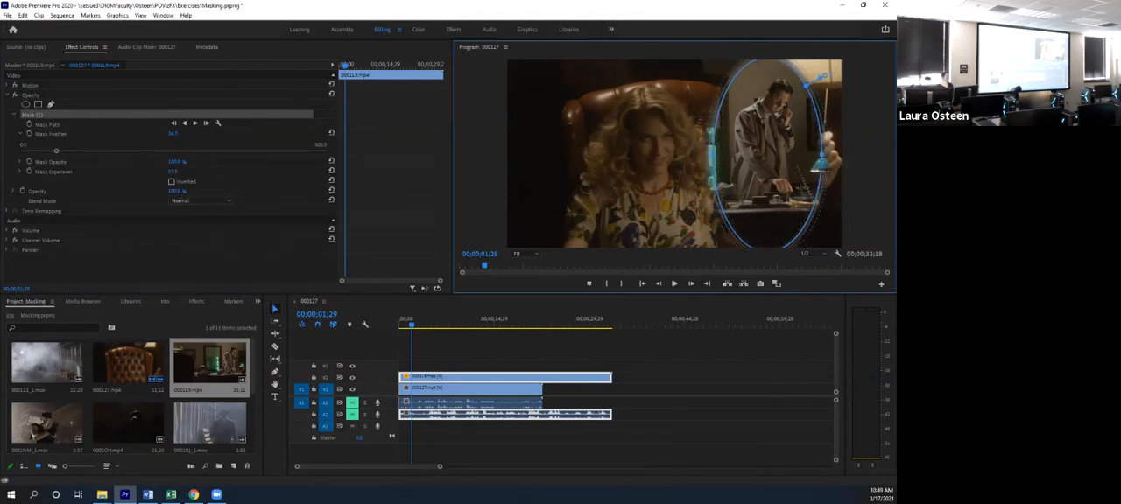
- Try expanding the mask outward around the man, and set its Mask Expansion to 0
click(19, 172)
mouse_move(824, 76)
mouse_down()
mouse_move(844, 64)
mouse_move(828, 76)
mouse_up()
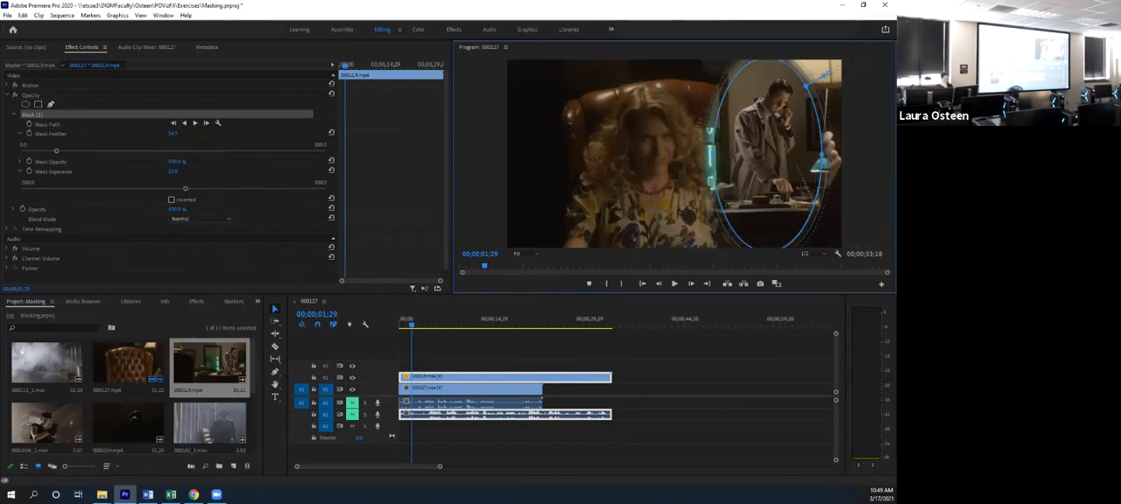
click(174, 172)
text(0)
key(Return)
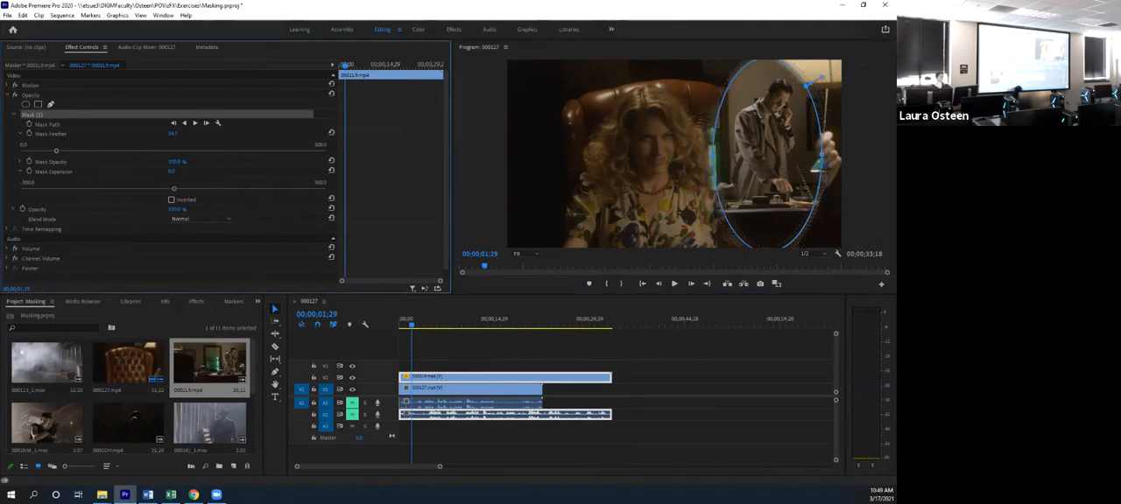
- Try a lower mask opacity to make the man semi-transparent, and restore it to 100%
click(20, 171)
mouse_move(176, 162)
mouse_down()
mouse_move(148, 162)
mouse_move(163, 163)
mouse_up()
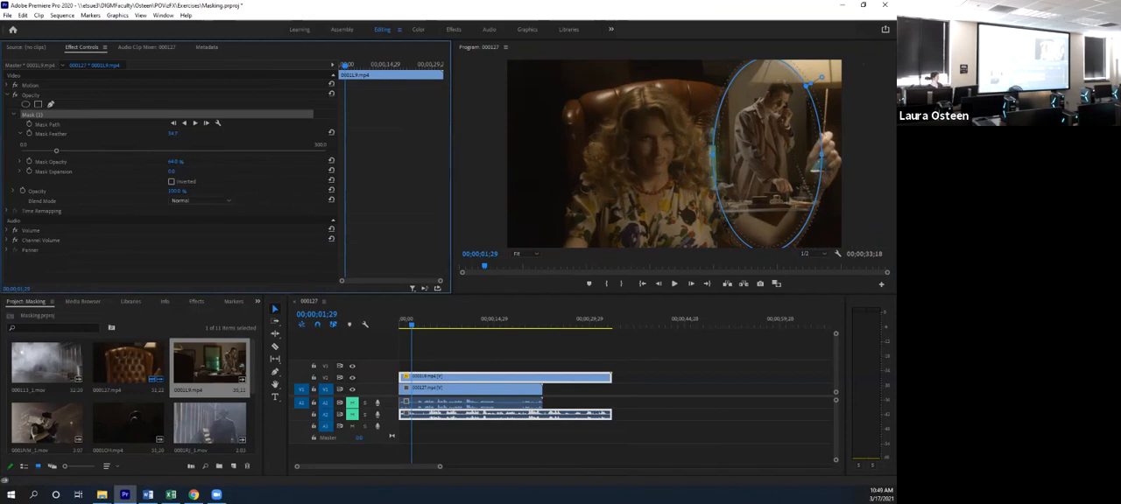
drag(174, 162, 211, 162)
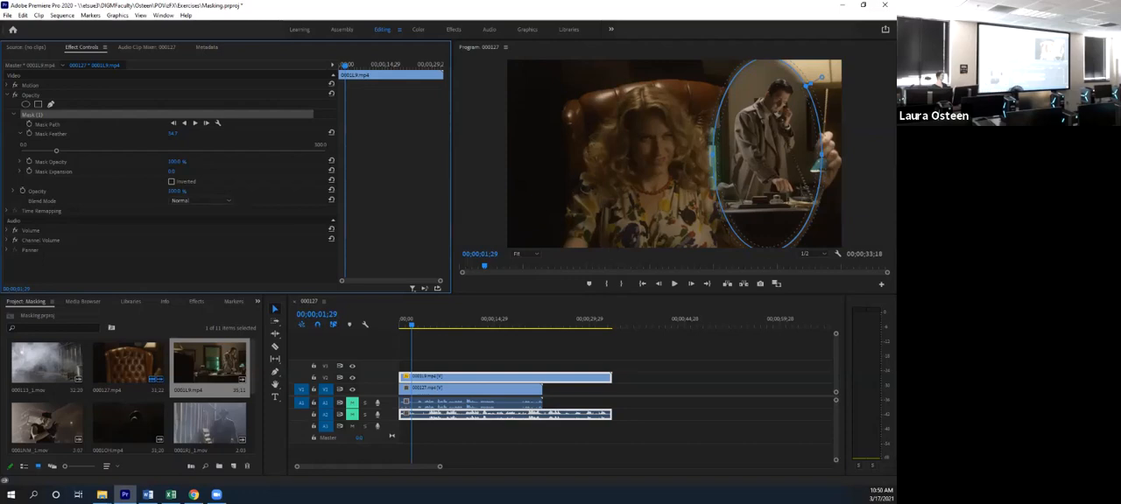
- Play the composite to follow the man's movement, and start Mask Path keyframing at the beginning of the clip
click(29, 124)
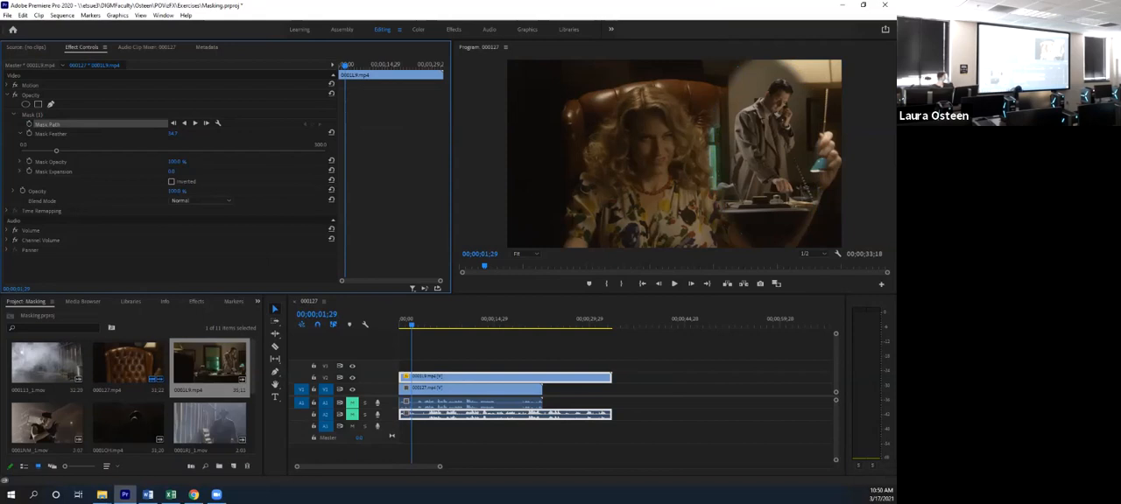
key(space)
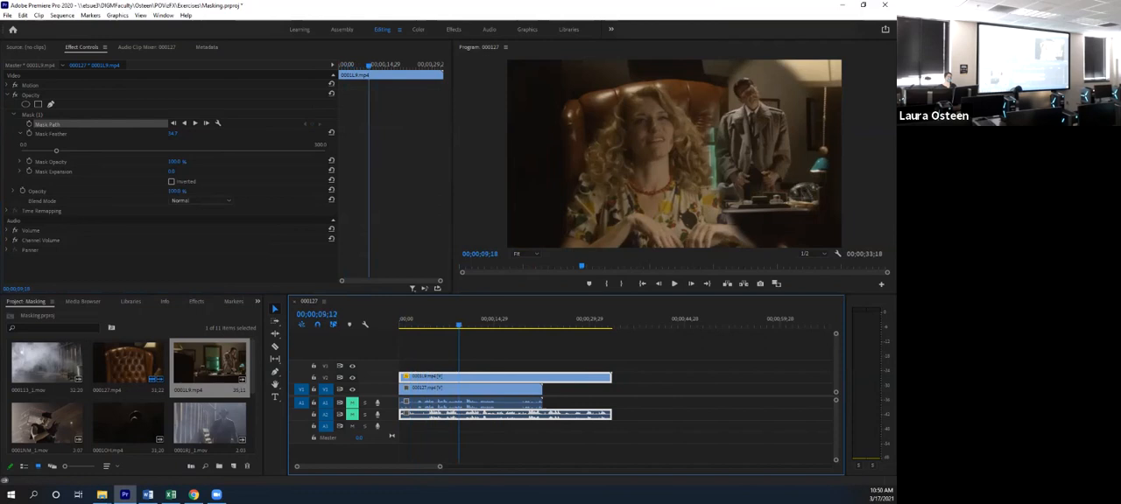
key(Home)
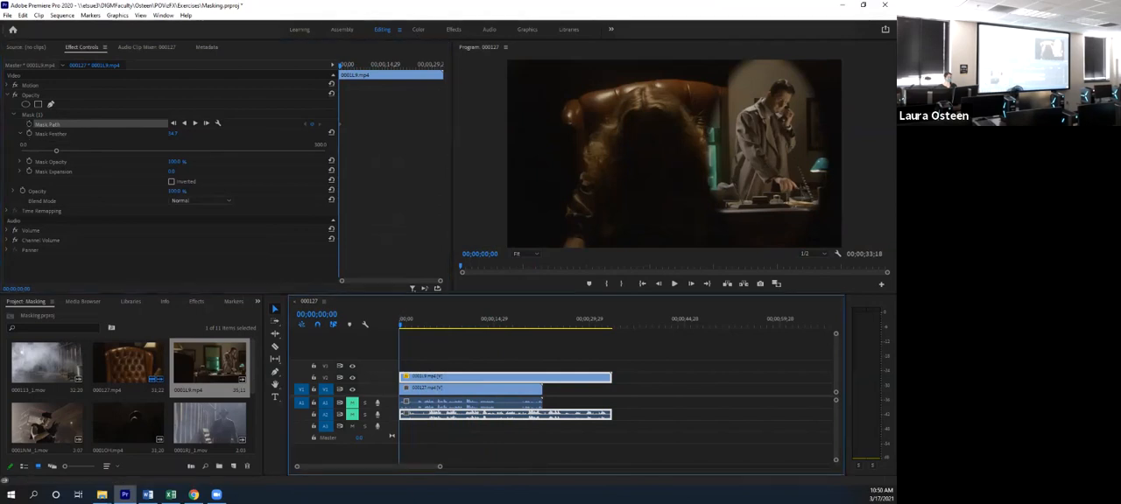
- Keyframe the mask path at 00;00;09;29 by shifting the oval left onto the man, and scrub back to the start to check its motion
drag(401, 324, 462, 324)
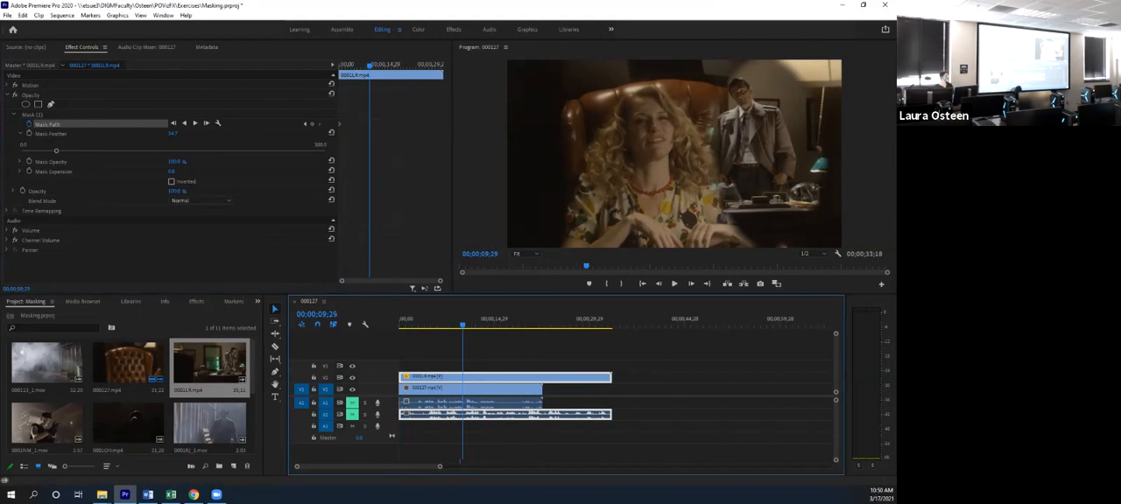
click(33, 115)
drag(764, 156, 747, 155)
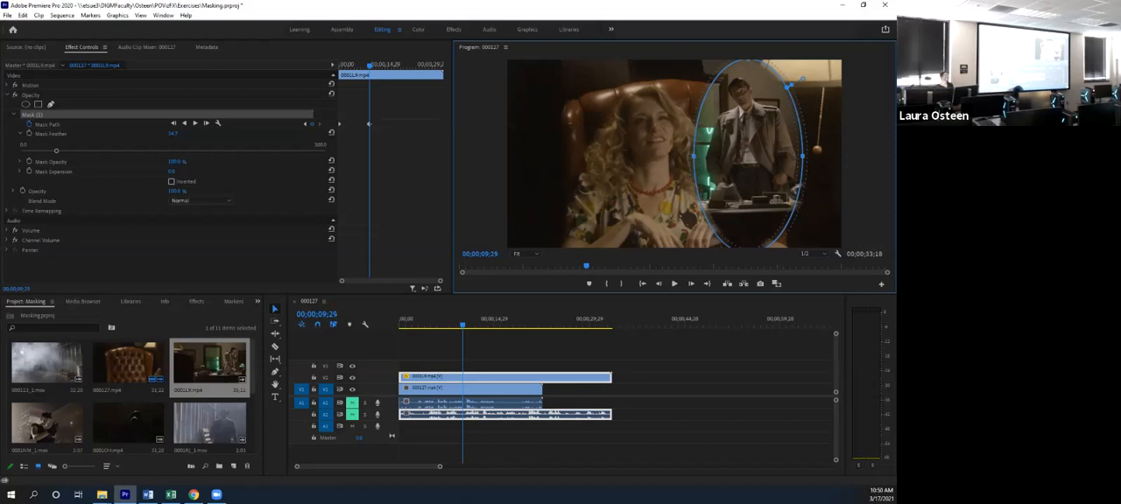
drag(463, 325, 400, 325)
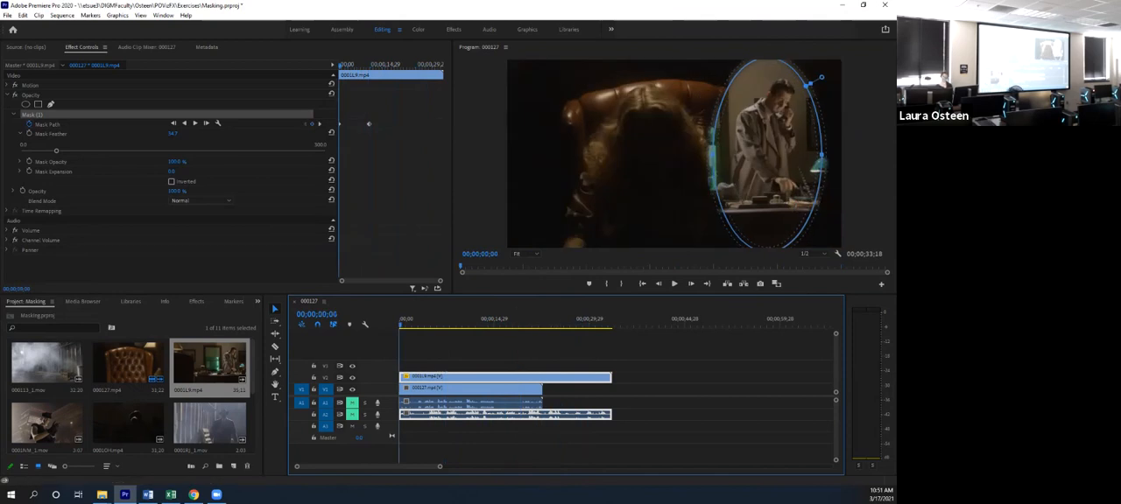
click(148, 495)
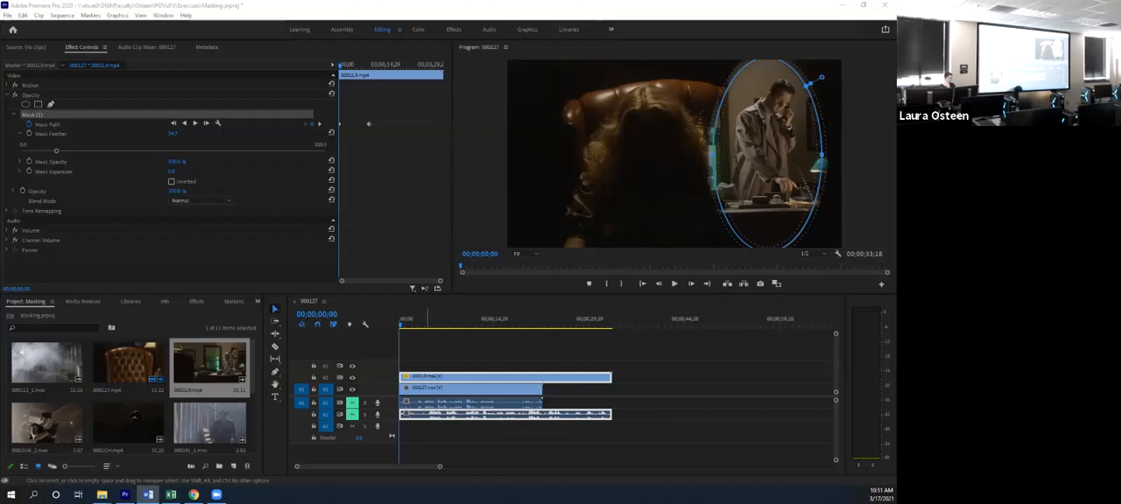
click(401, 316)
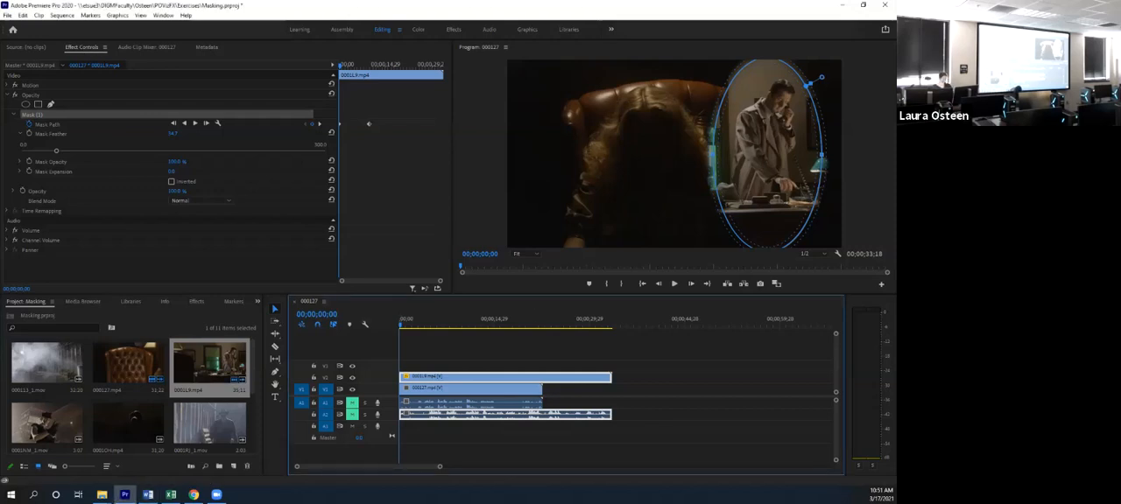
- Create a new sequence named Sequence 01 from the HDV 1080p24 preset
key(ctrl+n)
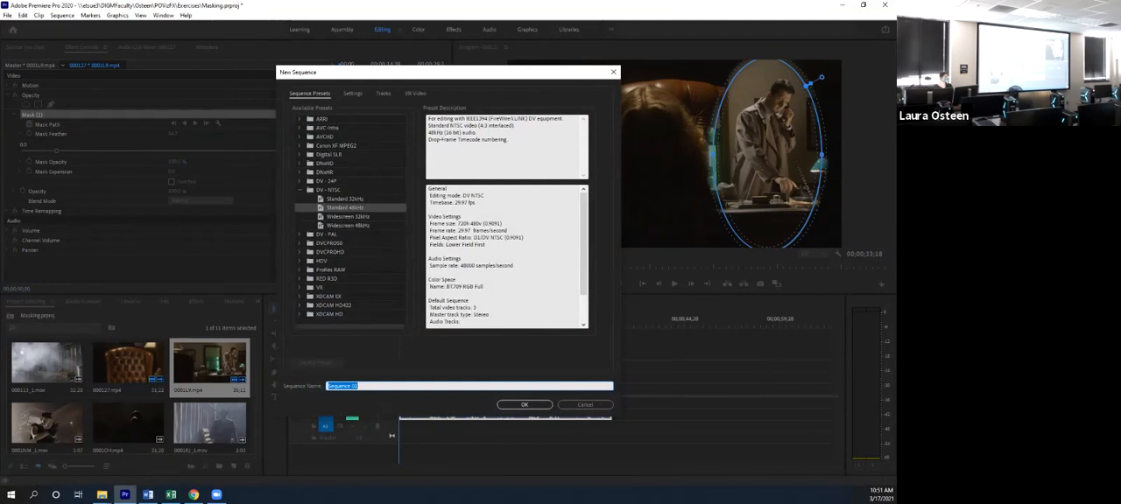
click(300, 261)
scroll(348, 219, down, 1)
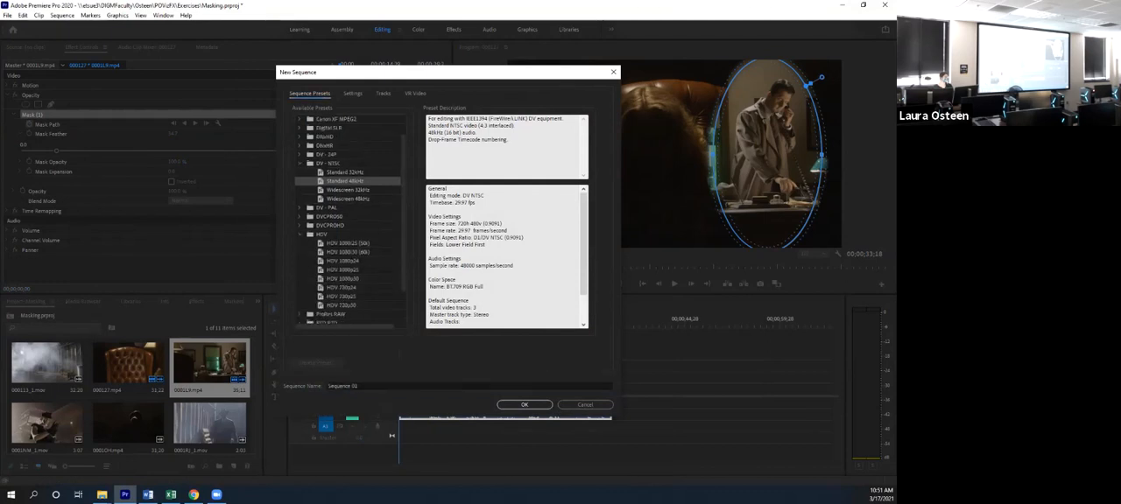
click(343, 261)
click(525, 405)
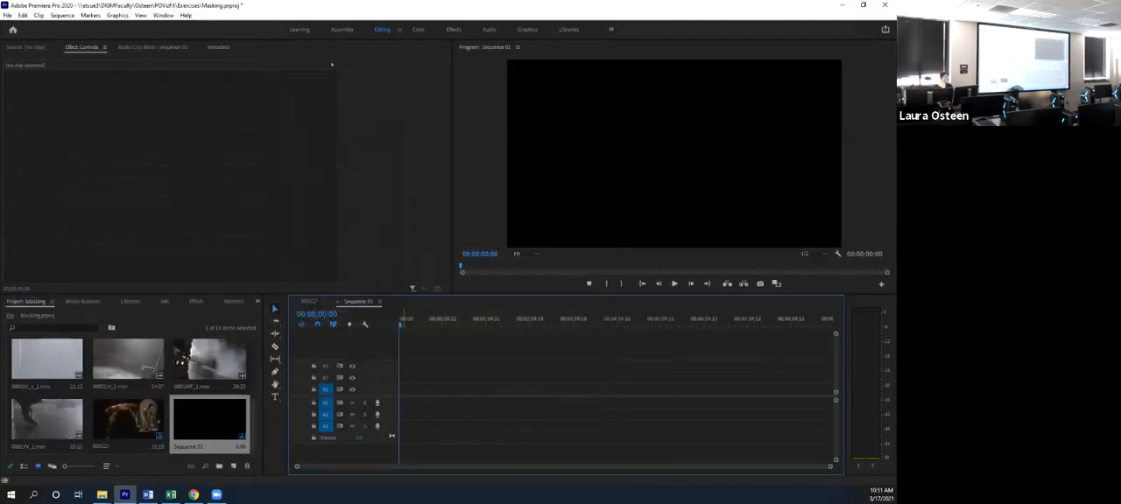
- Add the short clip of the man in the hat by the fence to Sequence 01, changing the sequence settings to match it
click(310, 302)
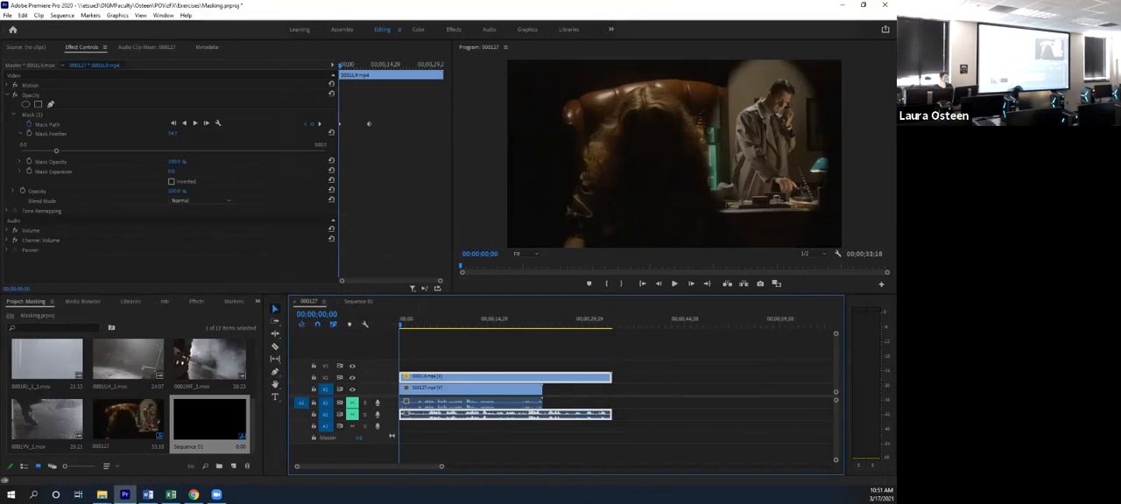
click(358, 301)
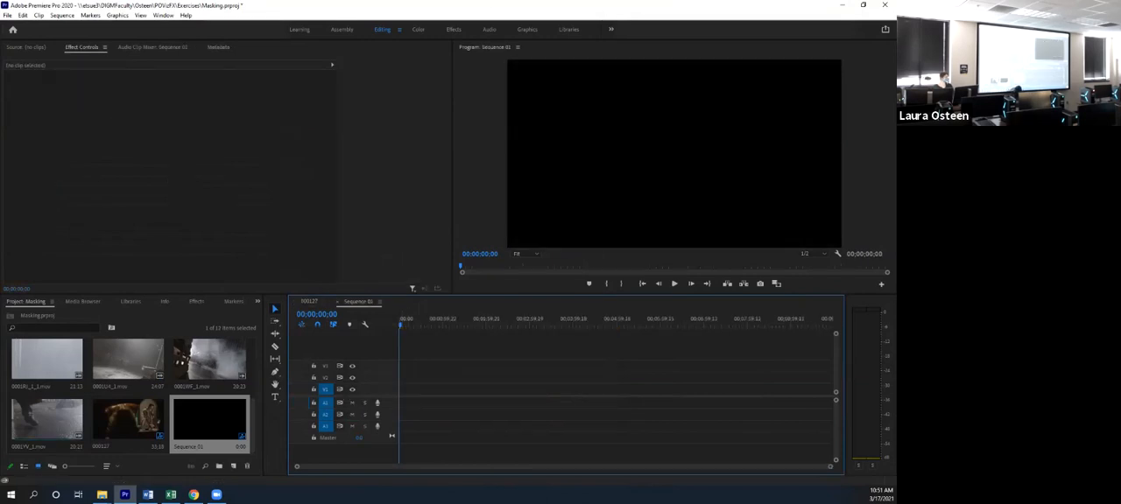
scroll(129, 424, up, 3)
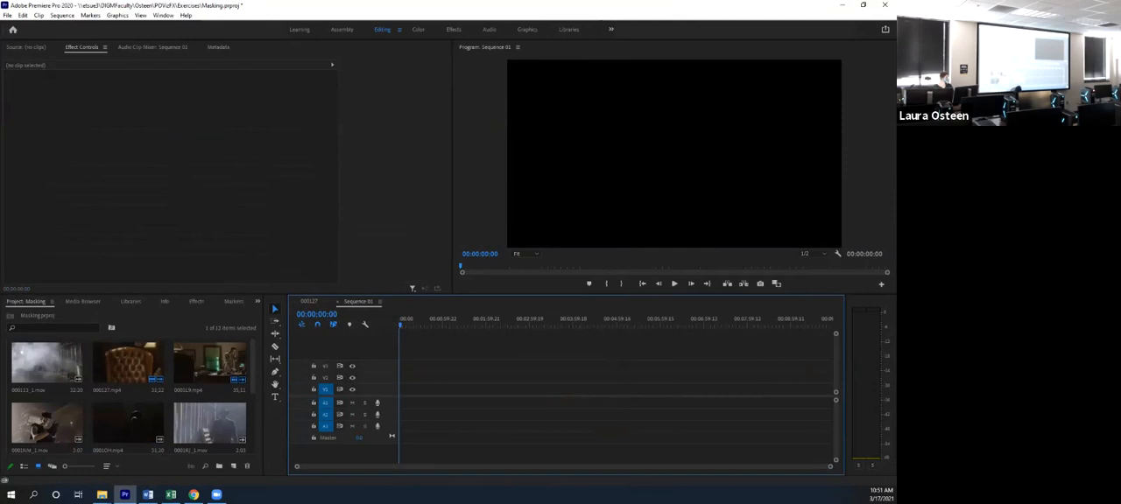
scroll(128, 394, down, 2)
drag(210, 363, 404, 389)
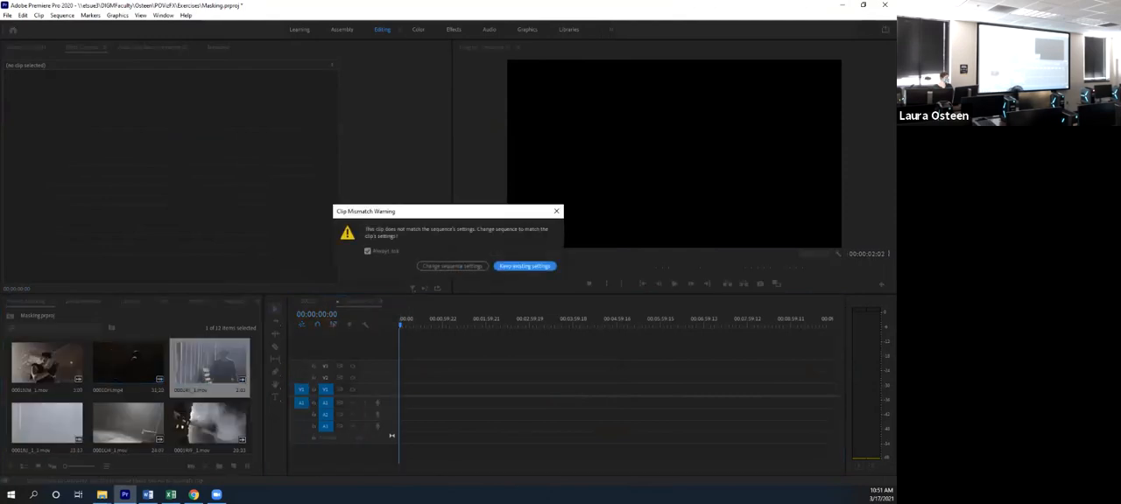
click(452, 266)
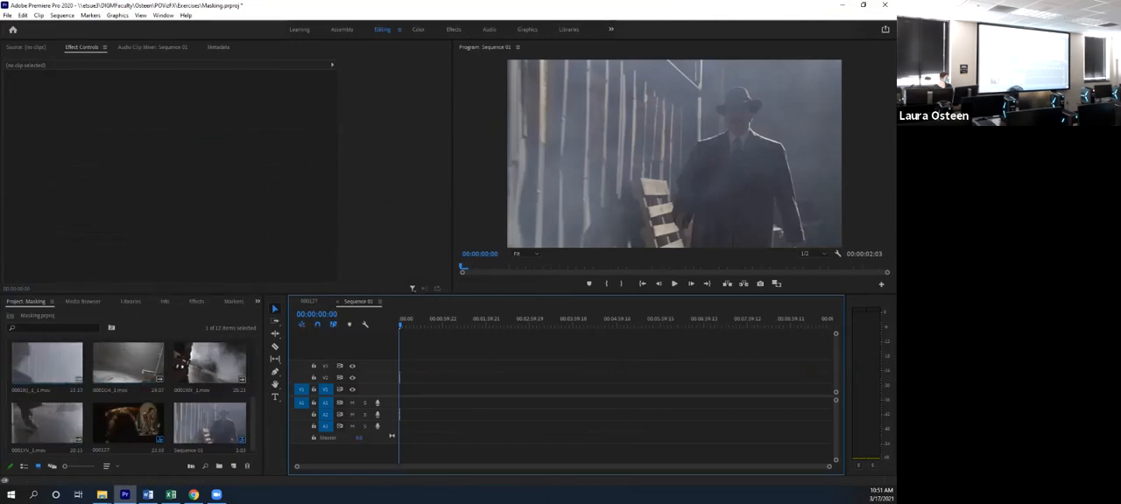
- Place the foggy street clip on V1 at the start of Sequence 01, below the clip of the man in the hat
scroll(130, 394, down, 2)
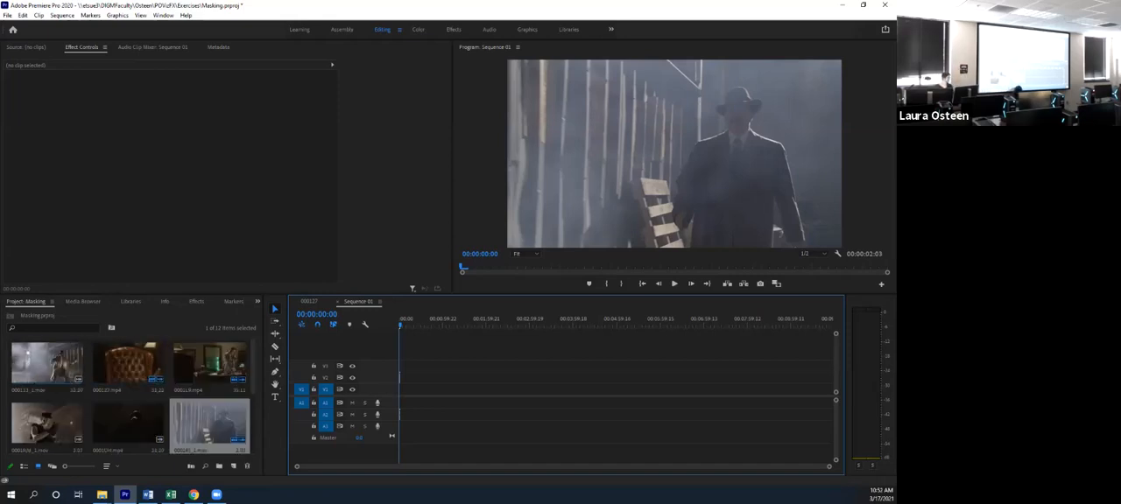
click(49, 365)
drag(49, 365, 410, 394)
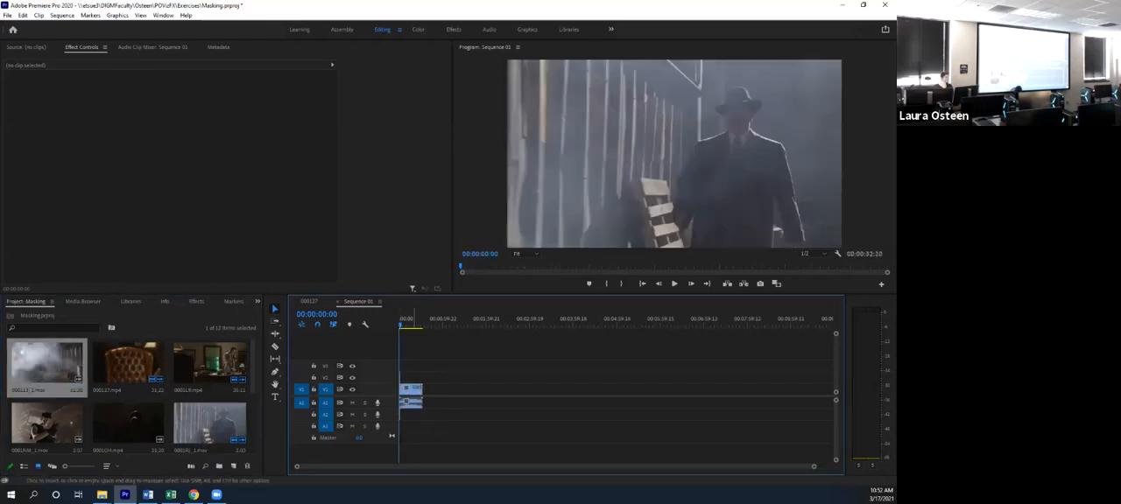
- Move the playhead to 00:00:10:07 in the foggy street clip and mute audio tracks A1 and A2
drag(401, 325, 407, 325)
click(352, 415)
click(352, 403)
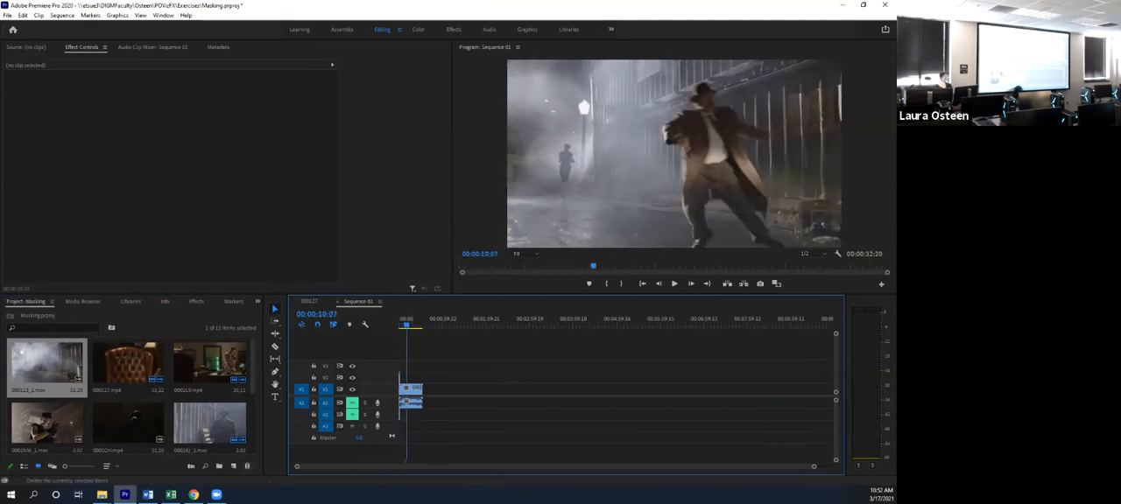
scroll(129, 394, down, 2)
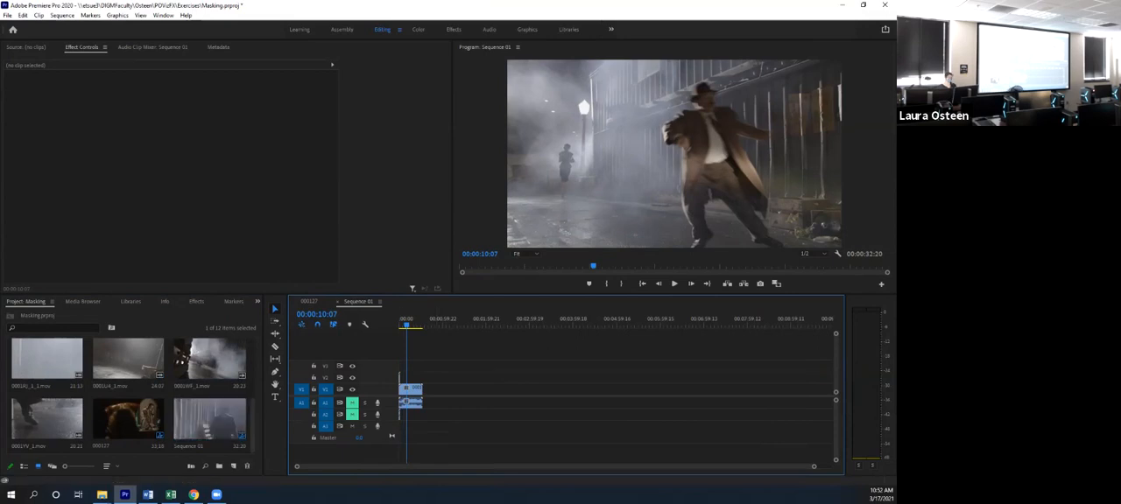
- Cut off the foggy street clip's opening before the woman walks in and move the remainder to the start of Sequence 01
drag(814, 467, 418, 467)
key(Home)
key(space)
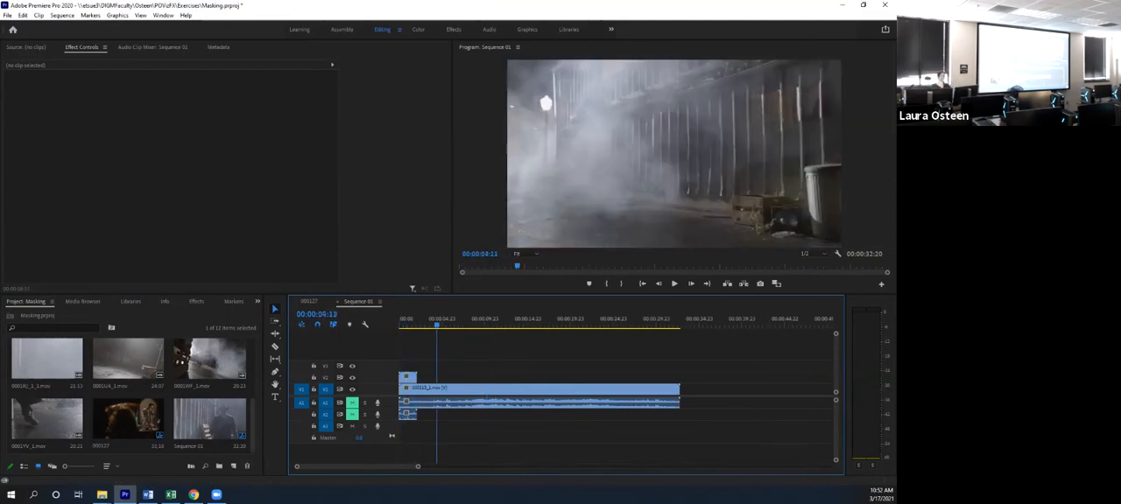
mouse_move(464, 325)
mouse_down()
mouse_move(476, 325)
mouse_move(455, 325)
mouse_up()
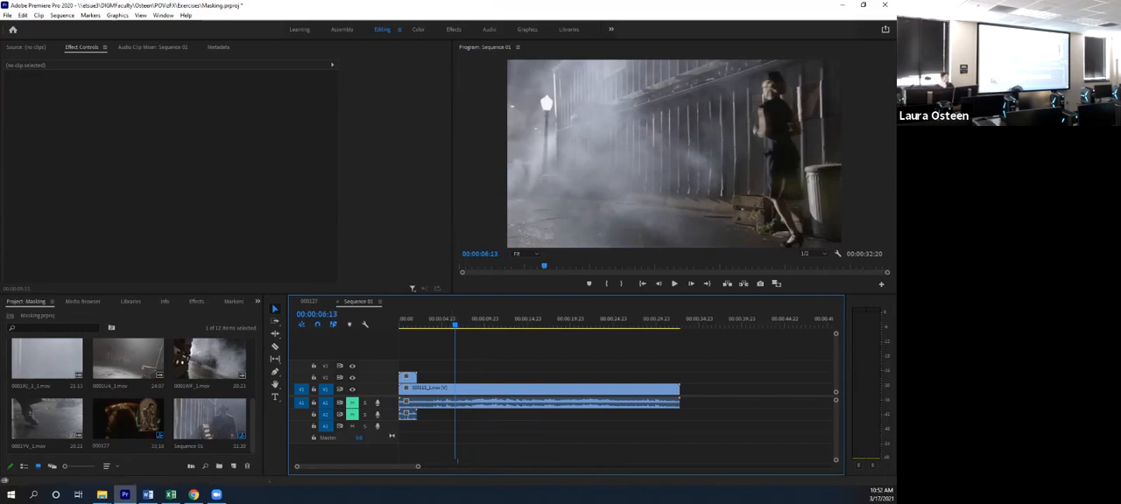
drag(454, 325, 444, 325)
key(c)
click(445, 388)
key(v)
click(425, 388)
key(Delete)
drag(463, 403, 421, 403)
- Add a four-point polygon opacity mask to the clip of the man in the hat at 00:00:01:14
drag(443, 323, 404, 322)
key(space)
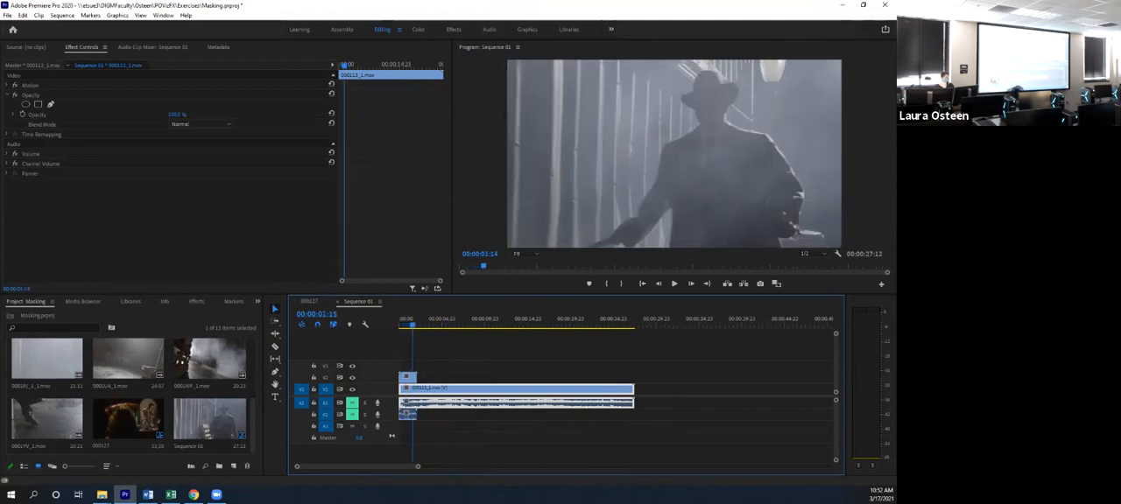
key(space)
click(408, 378)
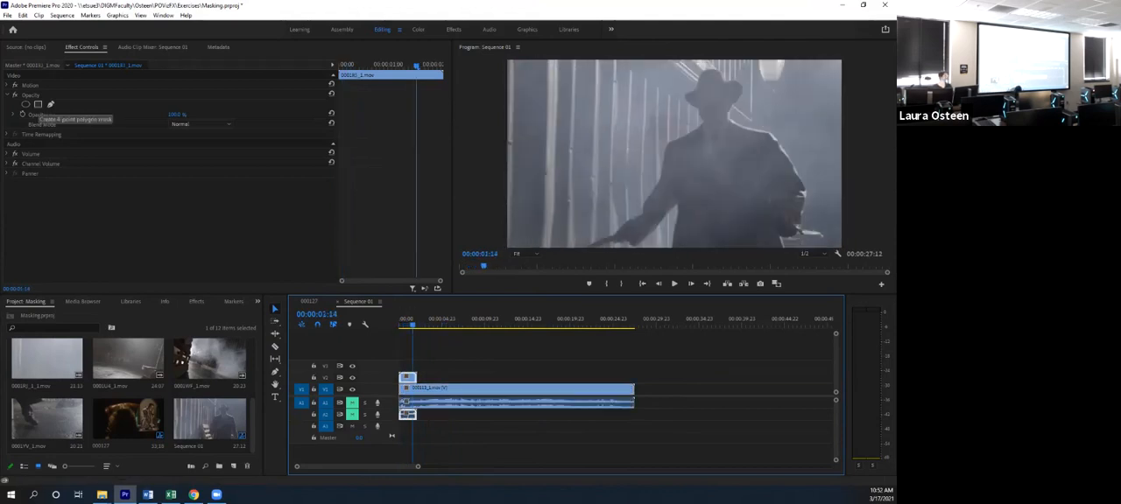
click(38, 104)
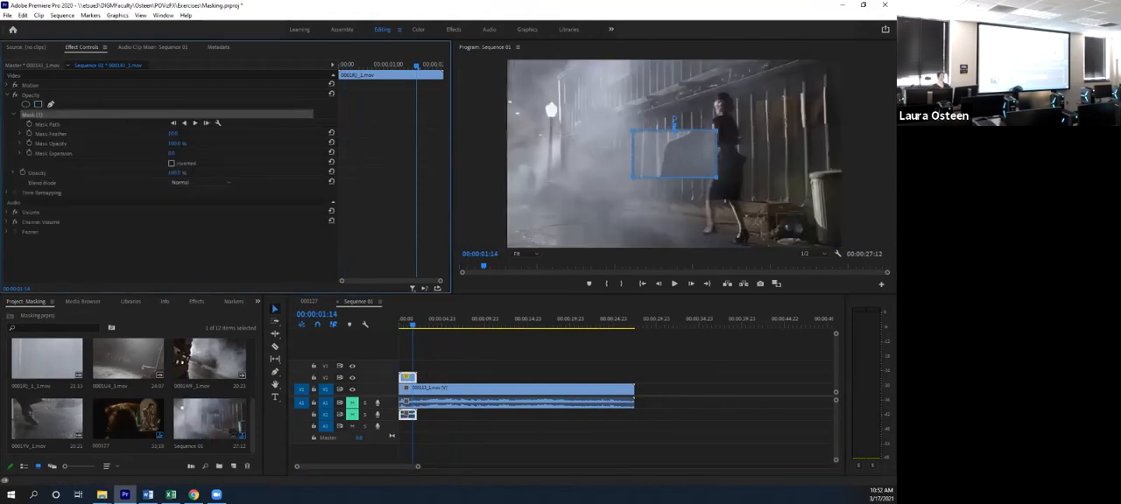
- Stretch the mask's corners around the man in the hat, from the top to the bottom of the frame and past its right edge
drag(716, 178, 846, 249)
key(Right)
key(Right)
key(Right)
drag(717, 131, 846, 61)
drag(737, 78, 634, 60)
drag(632, 178, 631, 247)
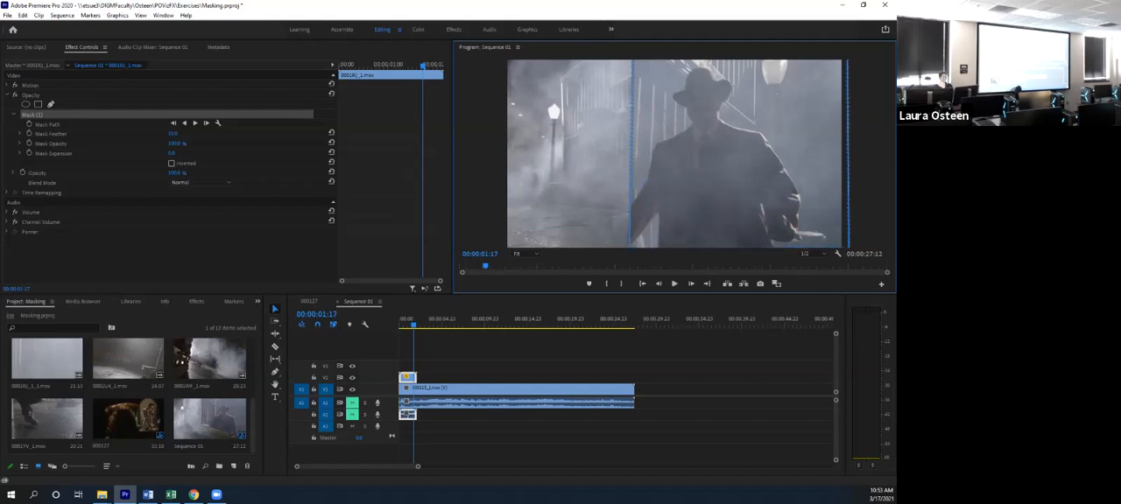
- At the sequence start, set the program monitor zoom to 25% and narrow the mask on both sides of the man
click(628, 266)
key(Home)
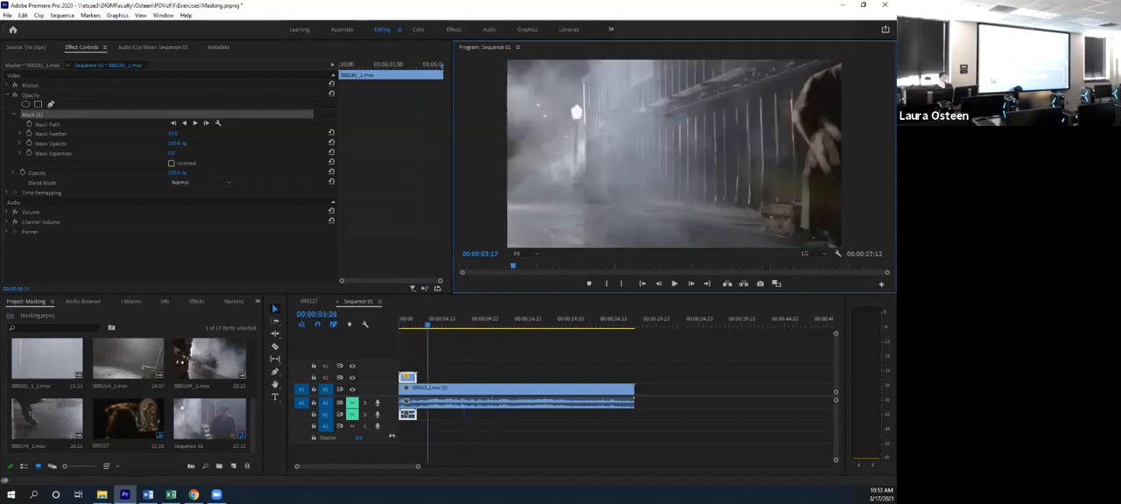
click(526, 254)
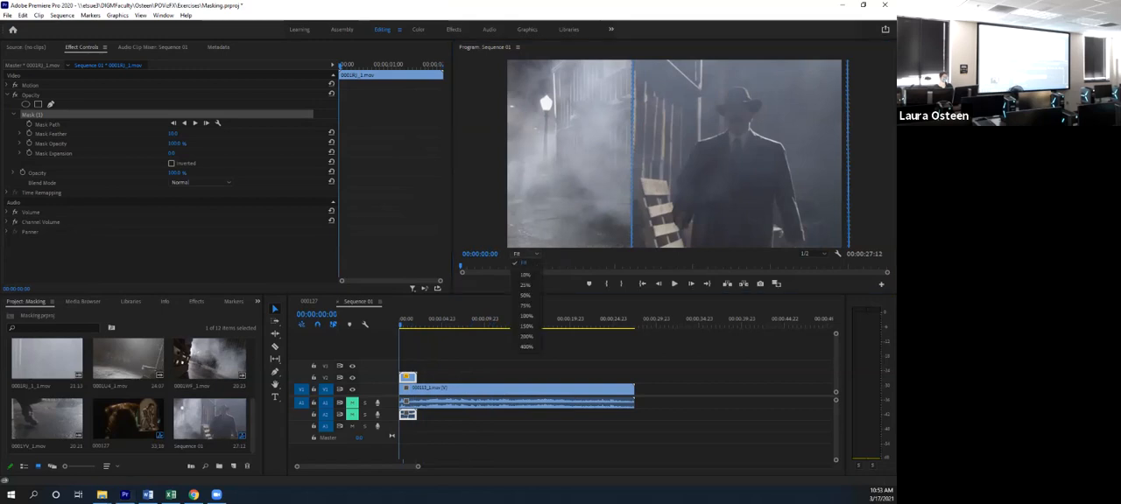
click(526, 285)
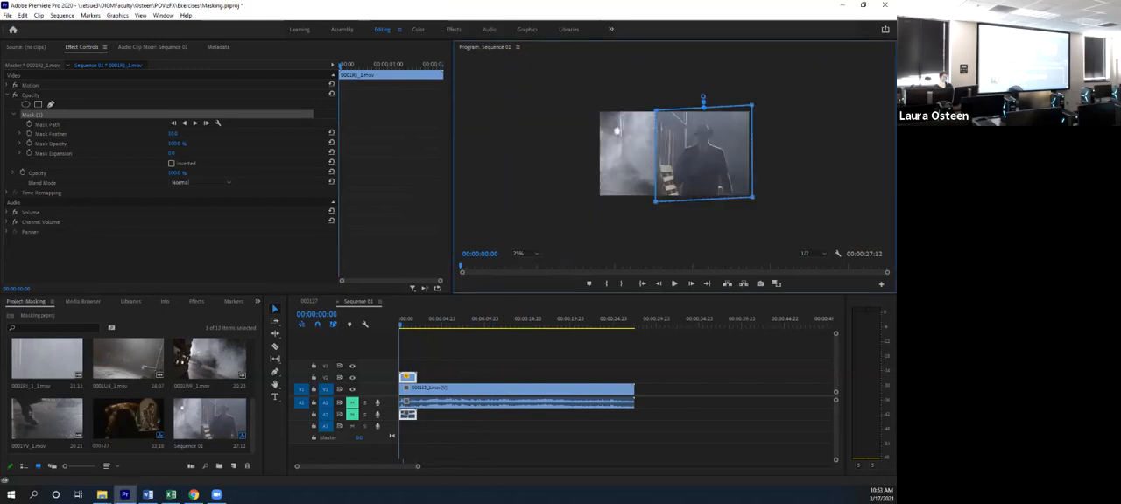
drag(752, 197, 738, 199)
drag(751, 106, 737, 109)
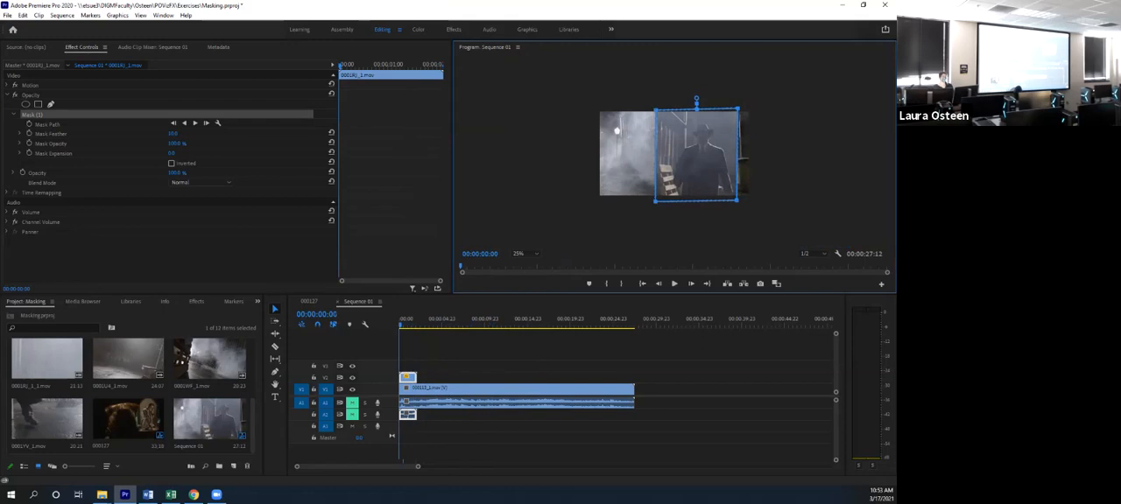
drag(656, 111, 665, 107)
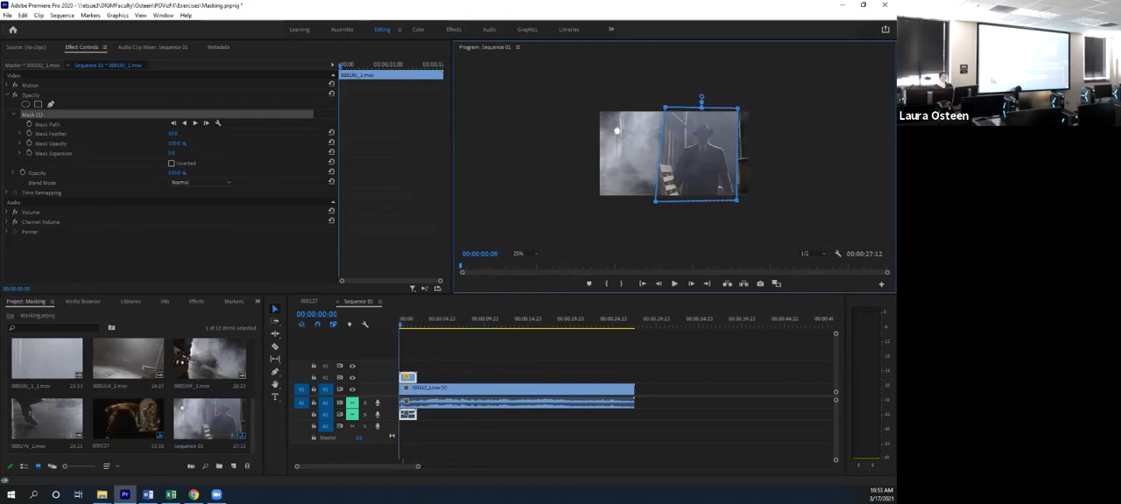
drag(656, 202, 666, 203)
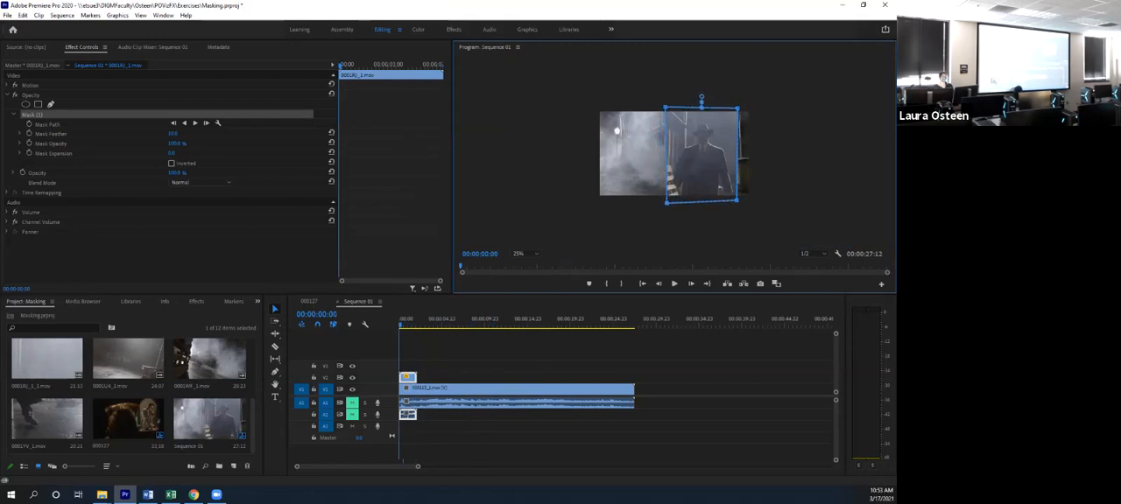
- Play the composite from the start and place the playhead at 00:00:02:06, where the woman appears in the fog
mouse_move(400, 325)
mouse_down()
mouse_move(421, 325)
mouse_move(400, 325)
mouse_up()
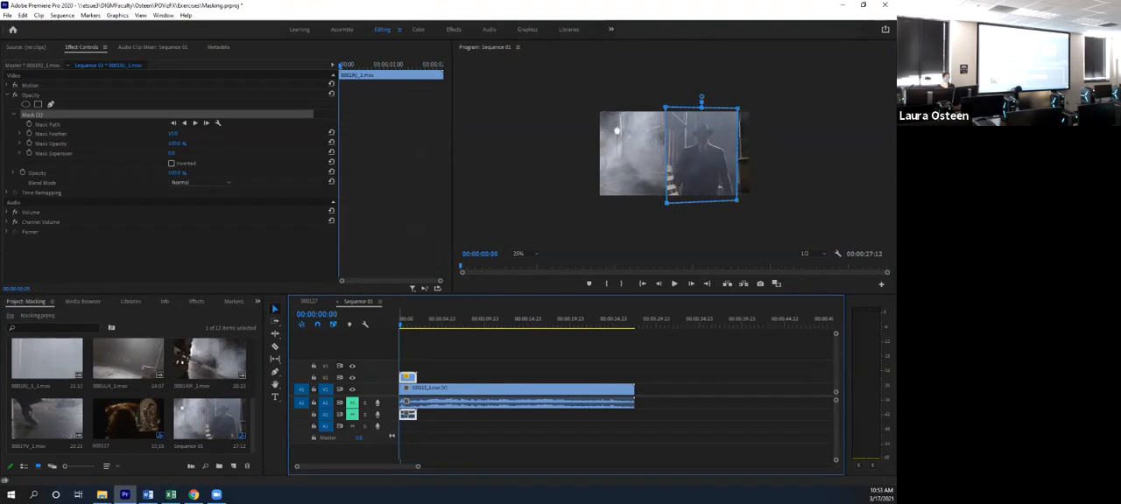
key(space)
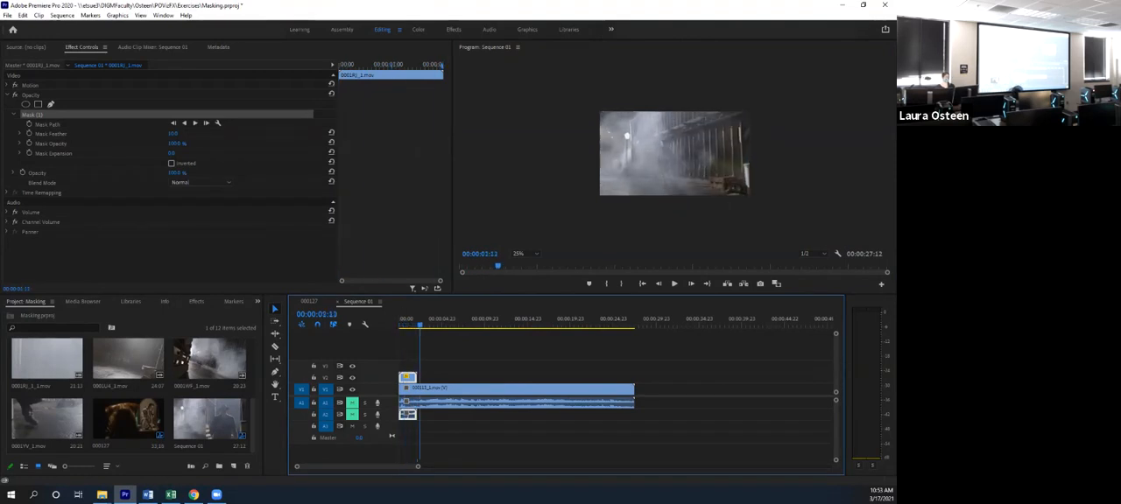
drag(419, 325, 417, 325)
key(x)
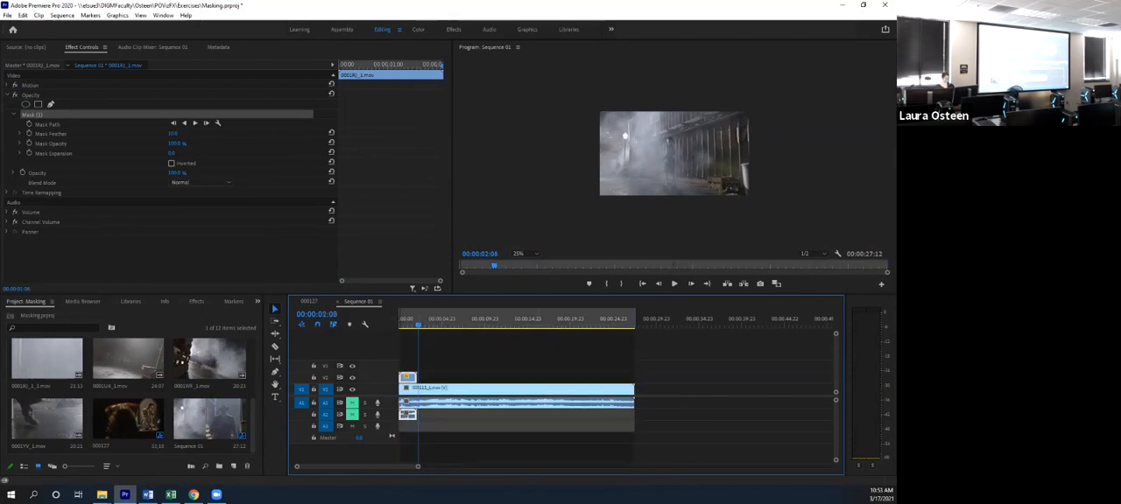
click(405, 377)
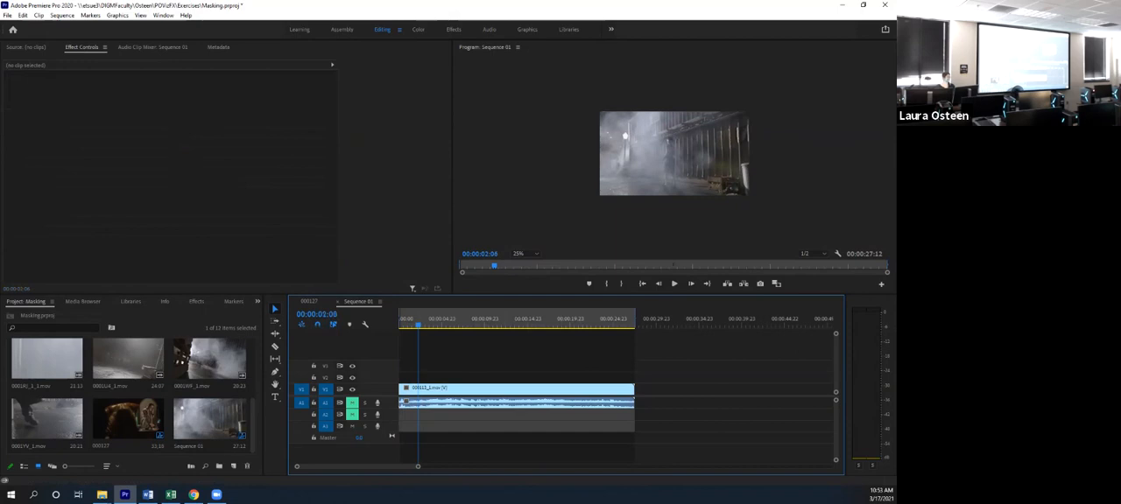
click(23, 15)
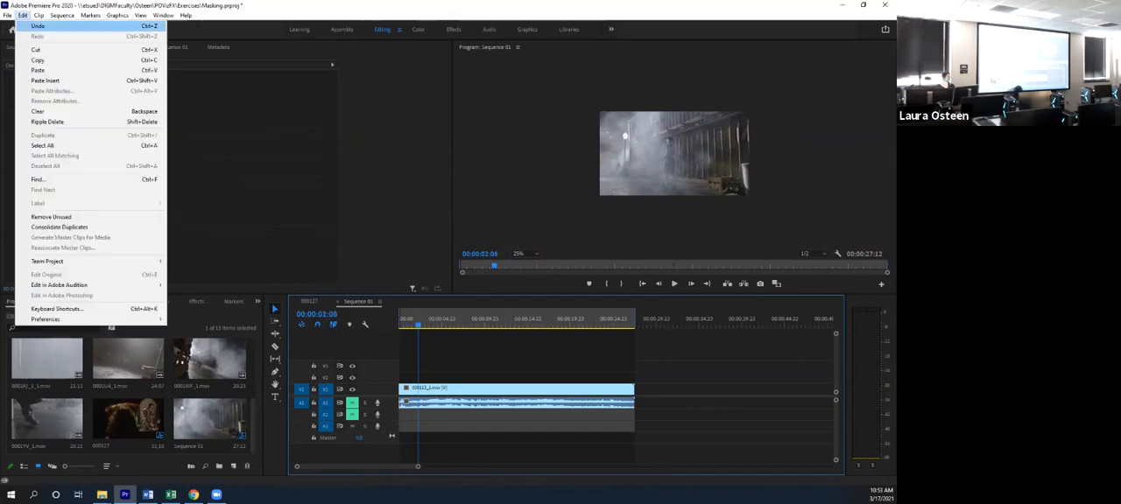
click(38, 25)
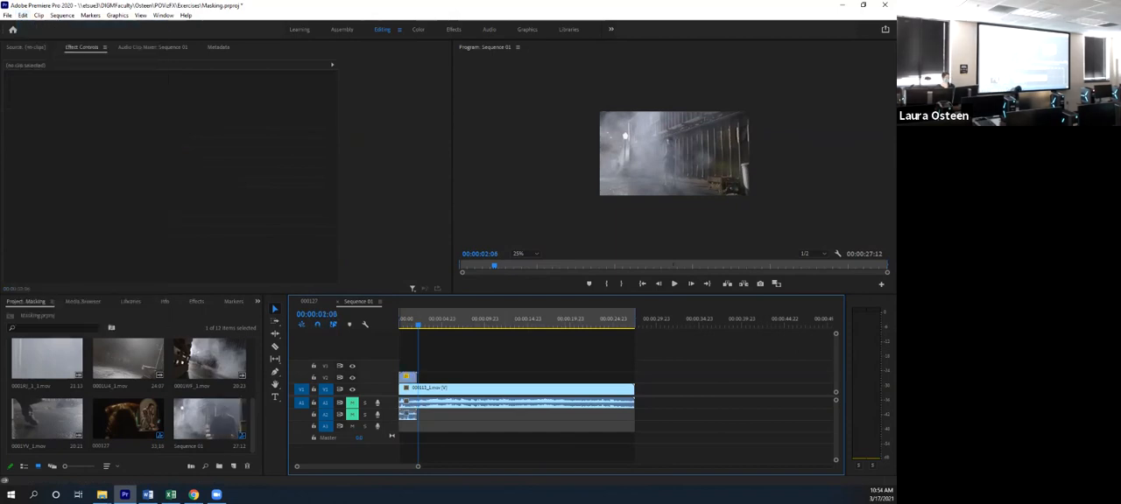
click(90, 15)
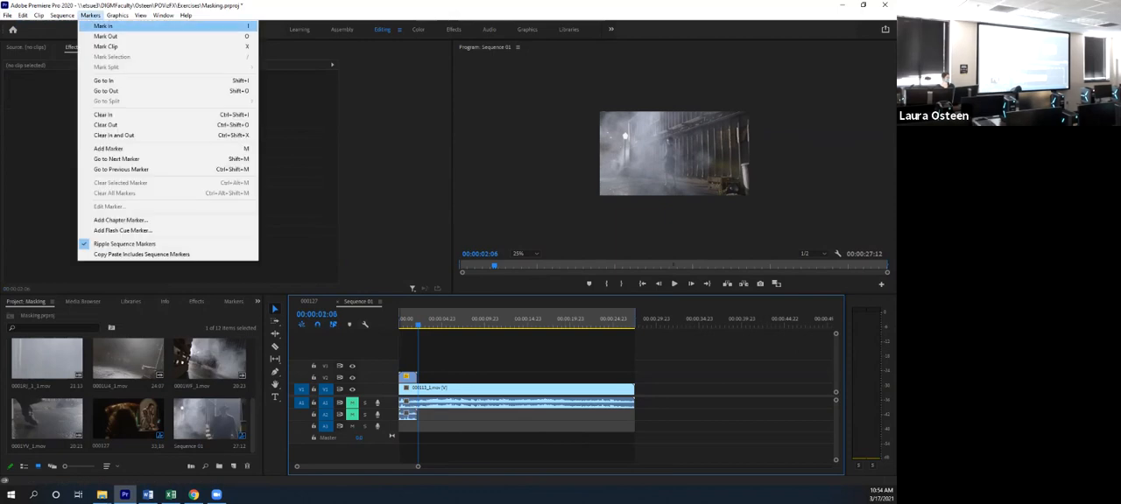
click(114, 136)
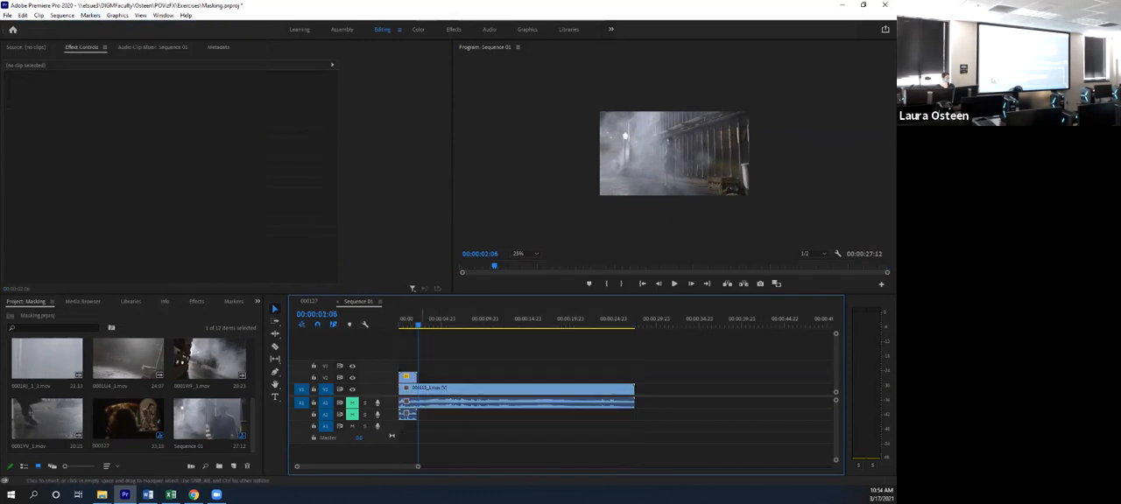
- Cut the foggy street clip at 00:00:02:06, remove its first section and move the rest to the sequence start
key(c)
click(418, 396)
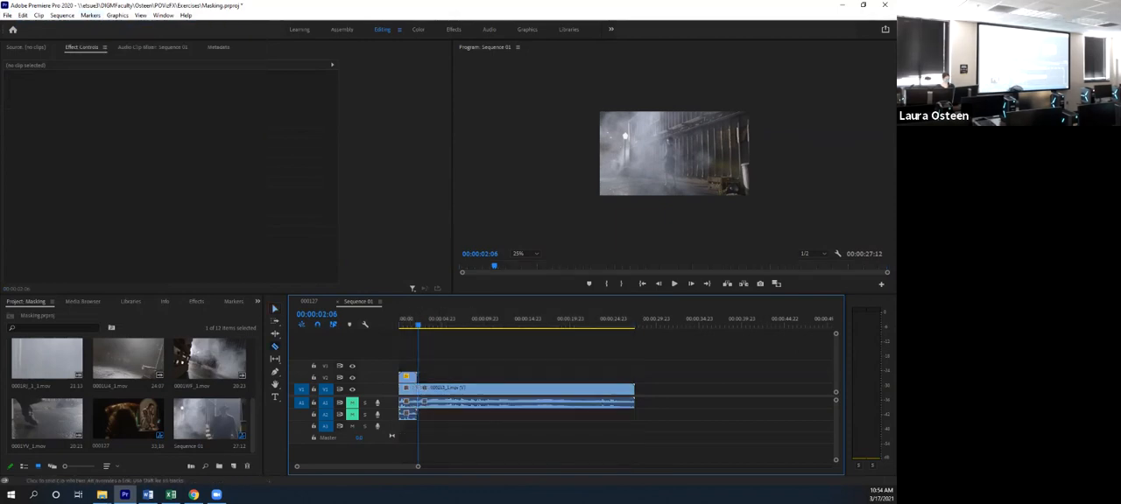
key(v)
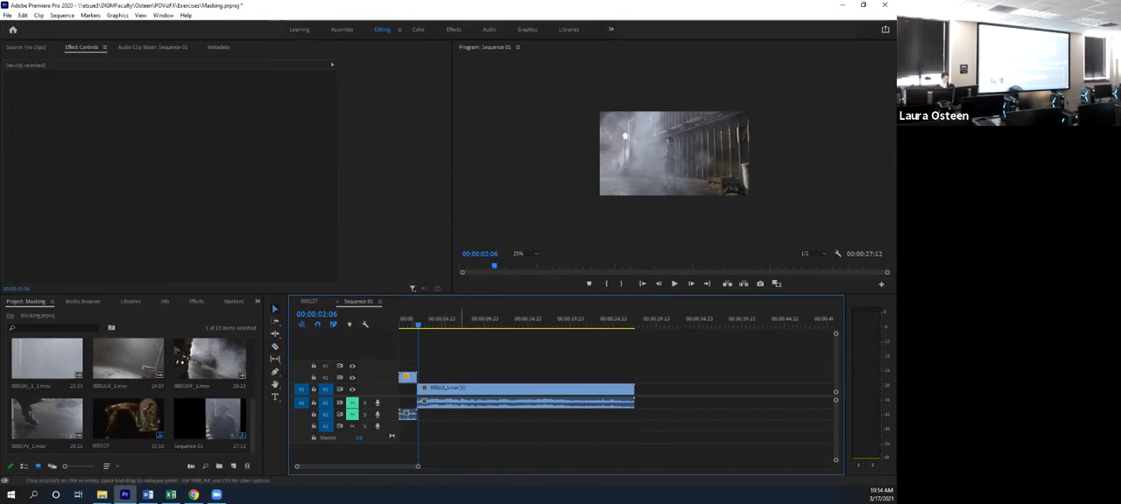
click(473, 396)
drag(468, 392, 449, 392)
- Shift the masked clip of the man in the hat toward the frame's right edge by setting its horizontal Position to 774.0
drag(418, 325, 408, 325)
click(525, 254)
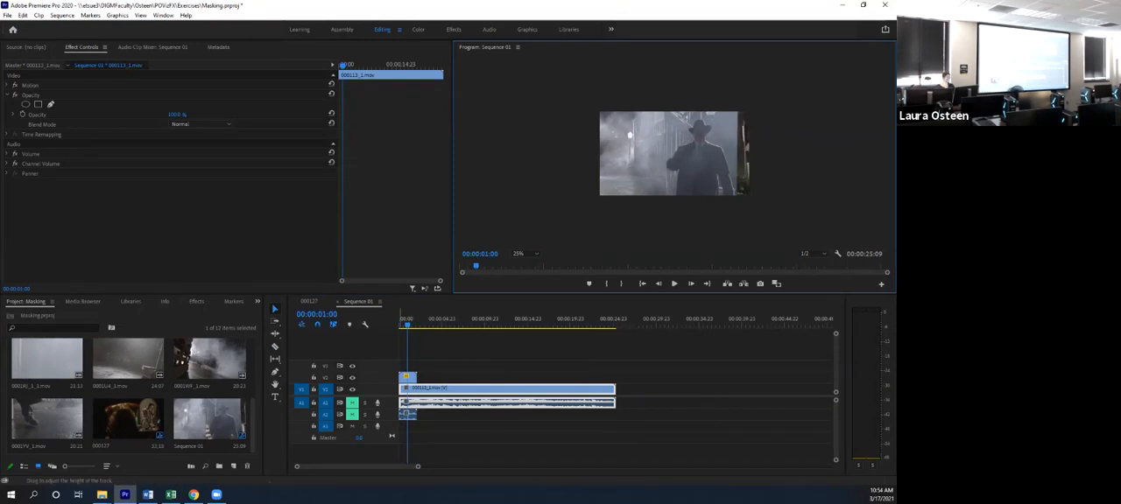
click(411, 378)
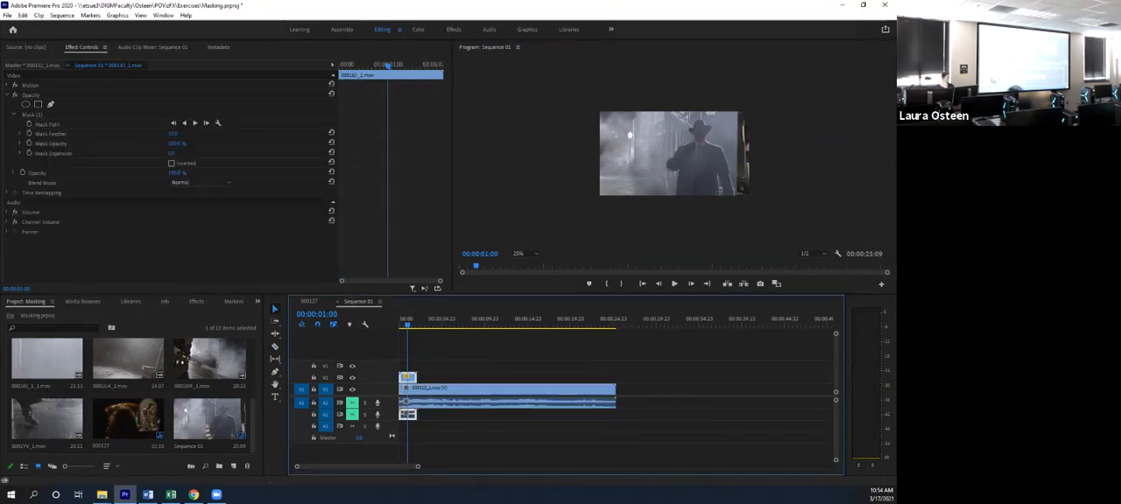
click(33, 114)
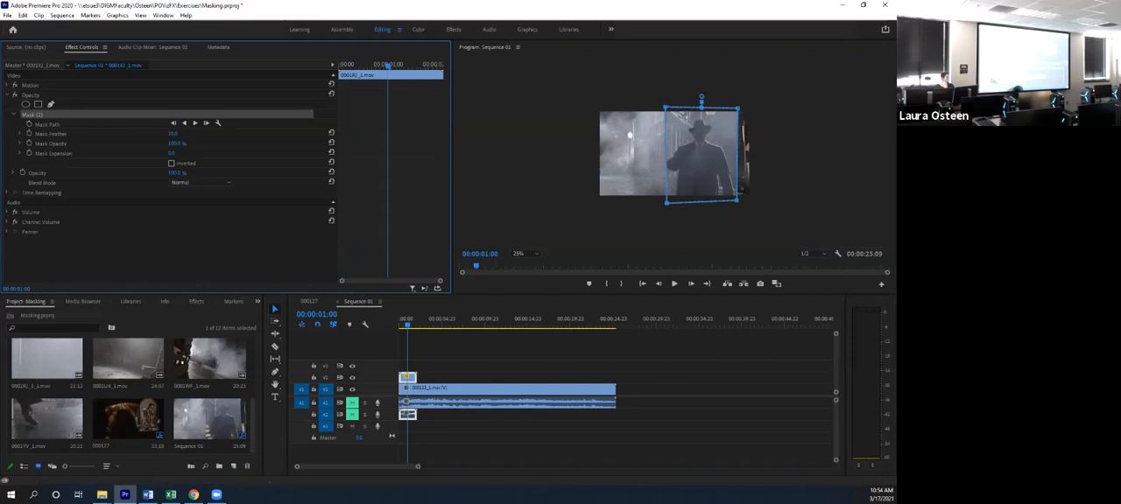
click(7, 85)
drag(173, 95, 237, 95)
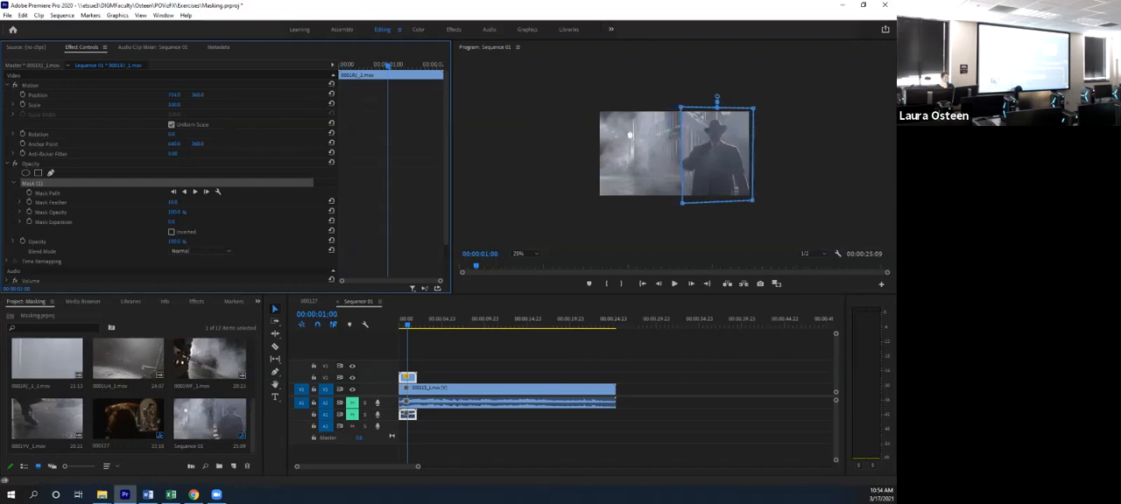
click(718, 156)
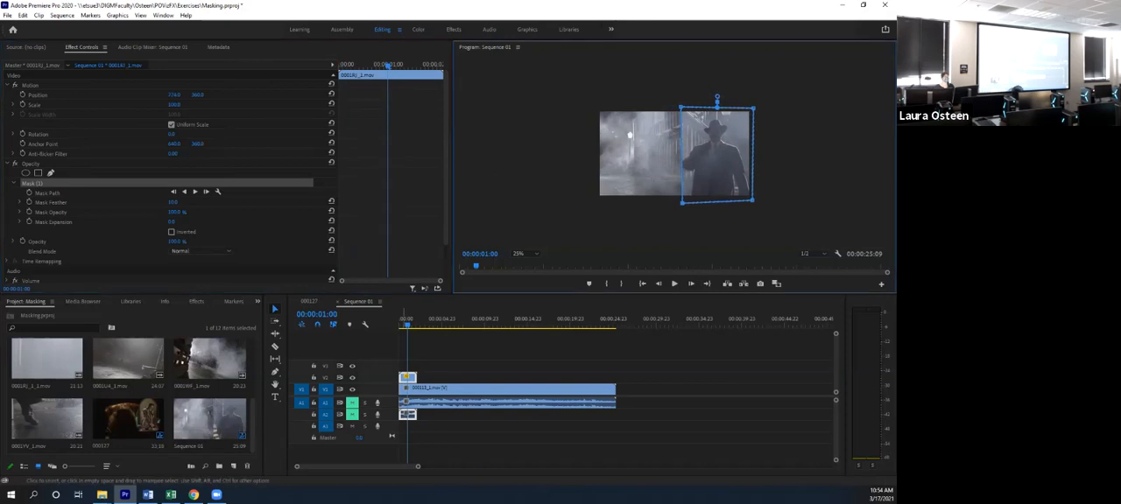
- Cut the foggy street clip where the man's clip ends and delete the remainder
drag(406, 322, 410, 322)
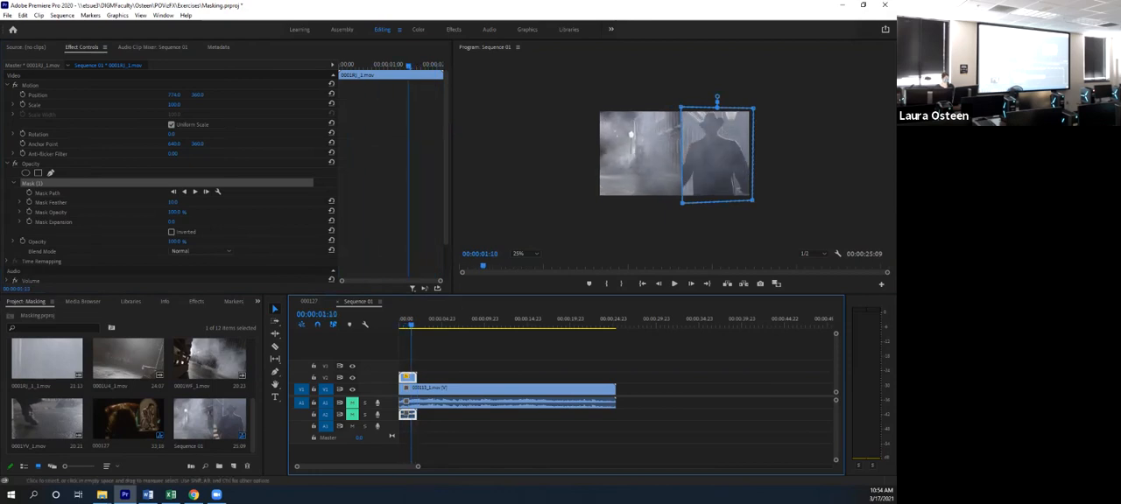
key(c)
key(v)
click(460, 388)
key(Delete)
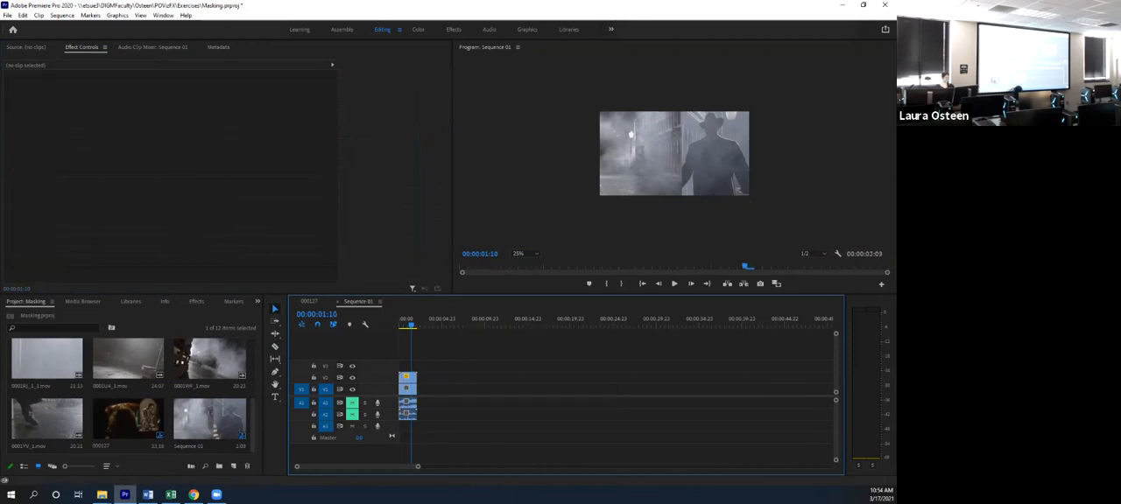
- Play the trimmed composite, then view its first frame with the program monitor zoom set to Fit
key(space)
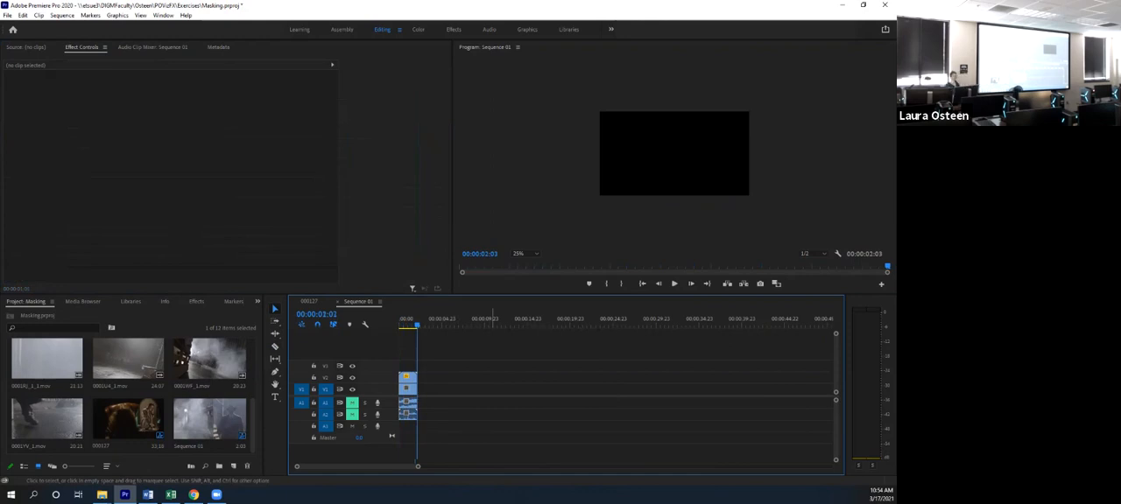
drag(417, 325, 400, 325)
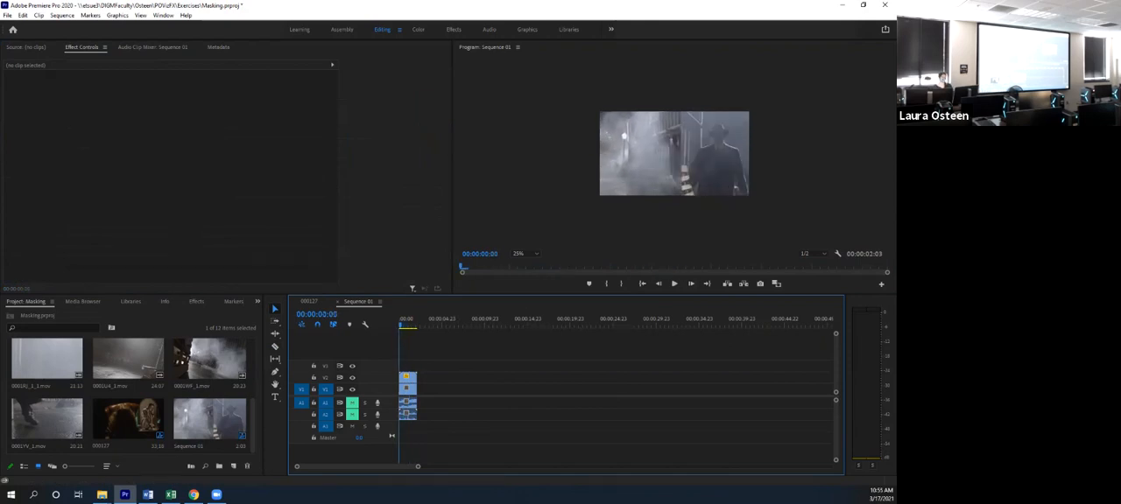
click(524, 254)
click(523, 266)
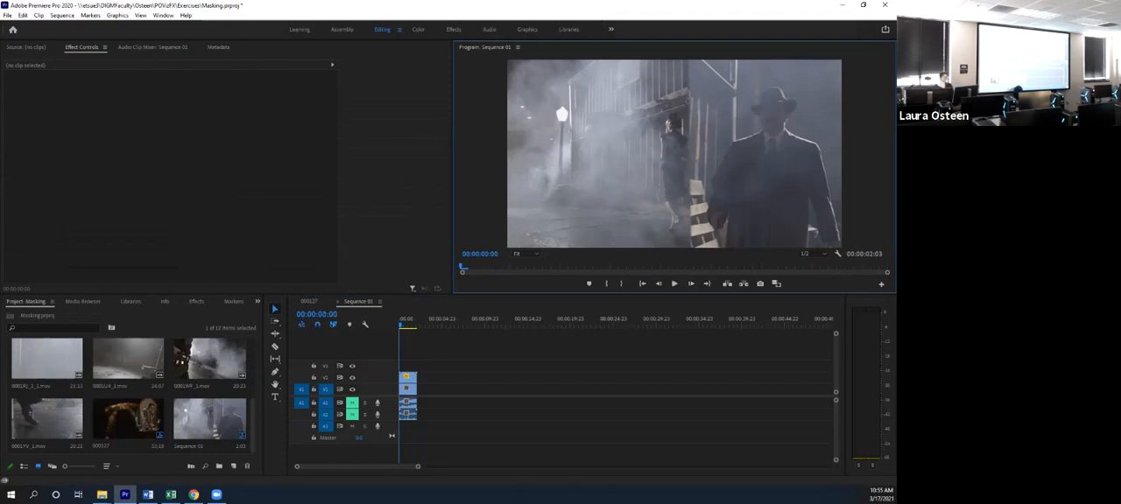
- Adjust the Mask Feather on the opacity mask of the man in the hat, and play the composite from the start
click(409, 378)
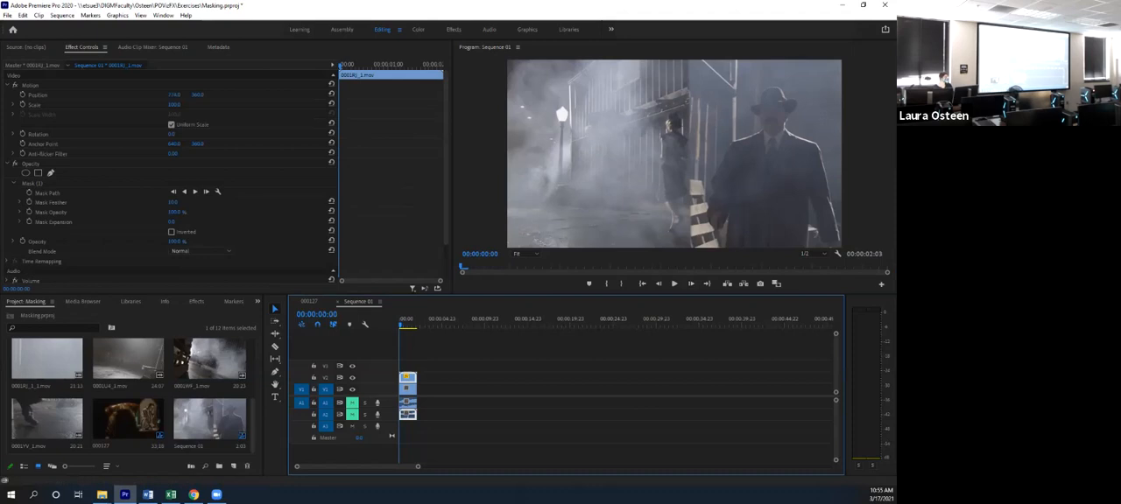
click(51, 202)
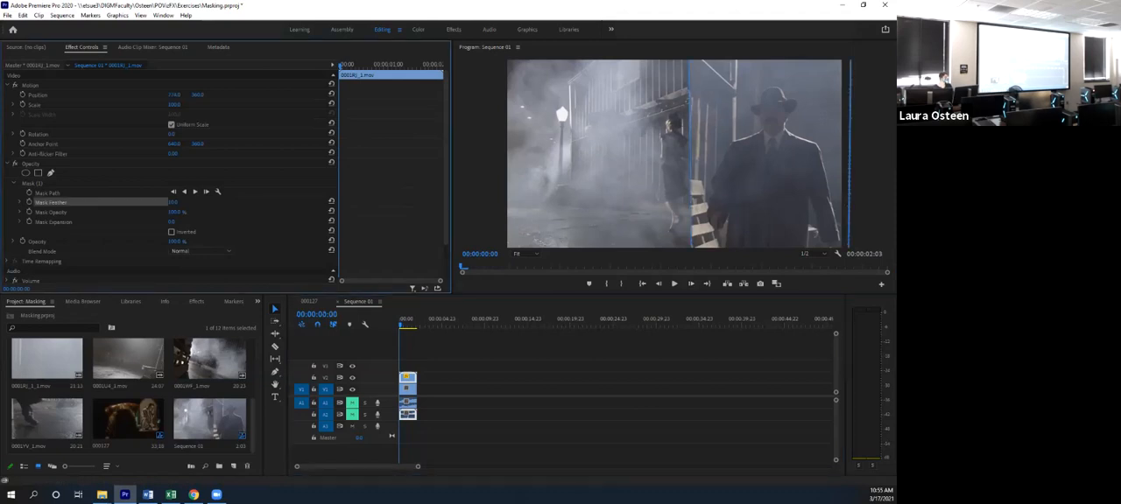
click(689, 103)
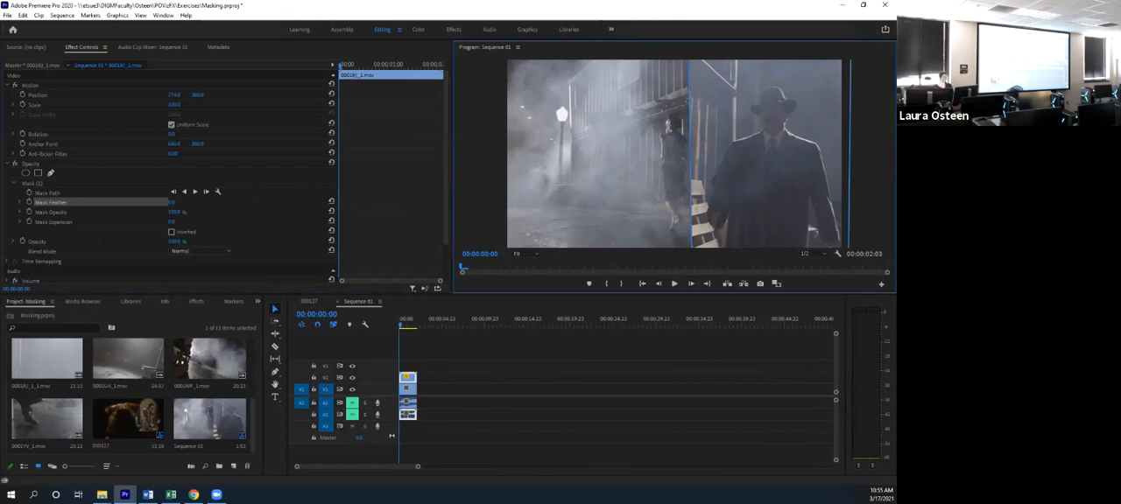
click(525, 376)
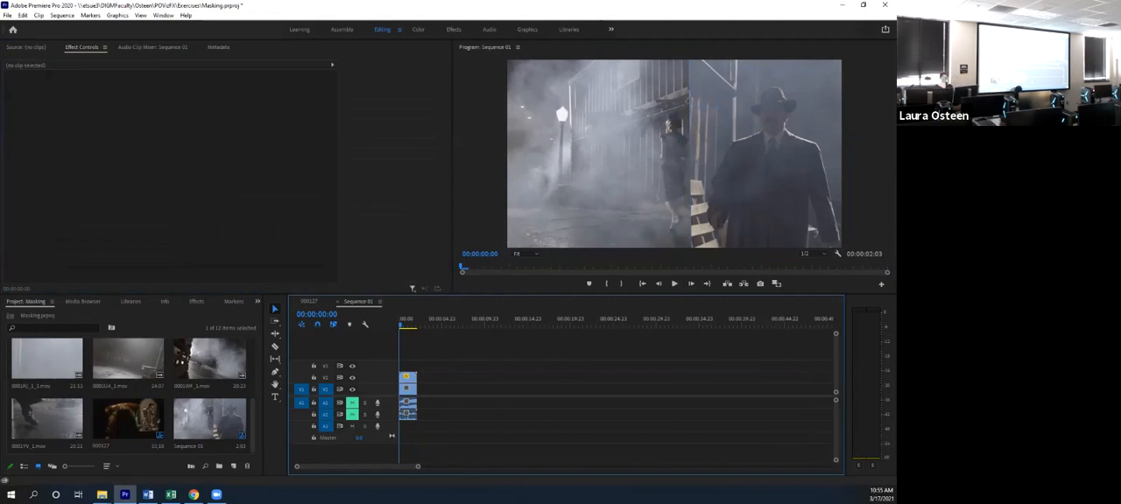
key(space)
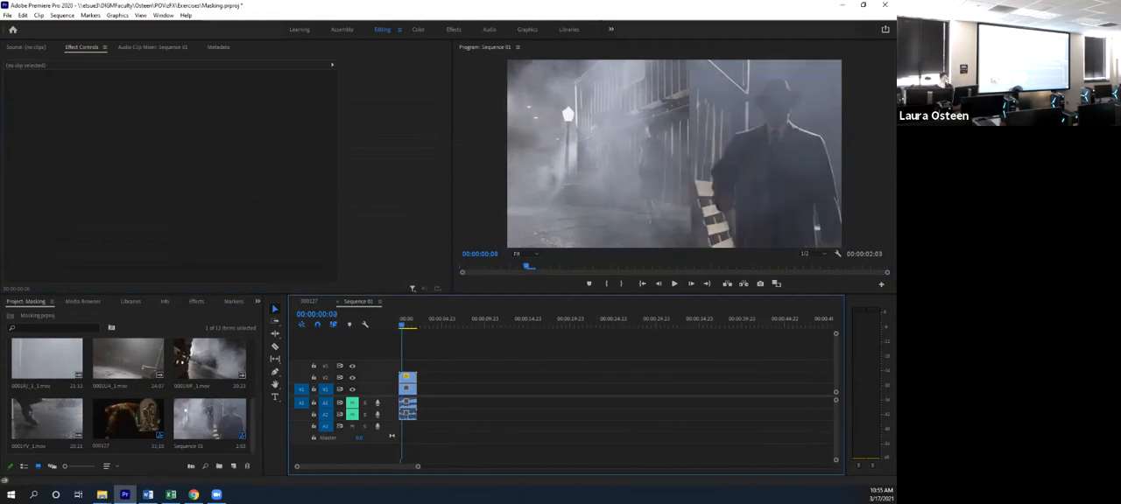
drag(409, 325, 398, 325)
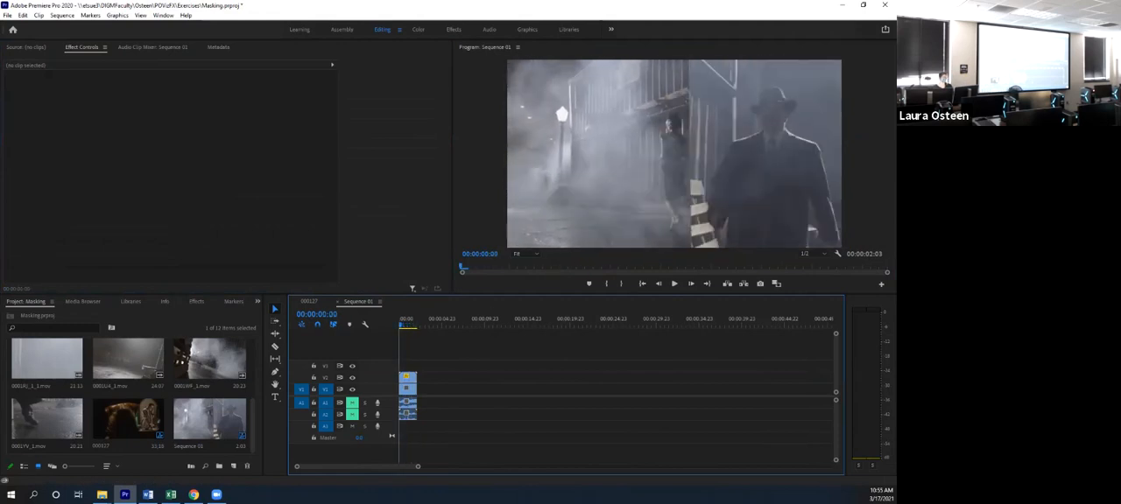
- Set the program monitor zoom to 50%, replay the composite and return to its first frame
right_click(745, 89)
key(Escape)
click(523, 254)
click(524, 275)
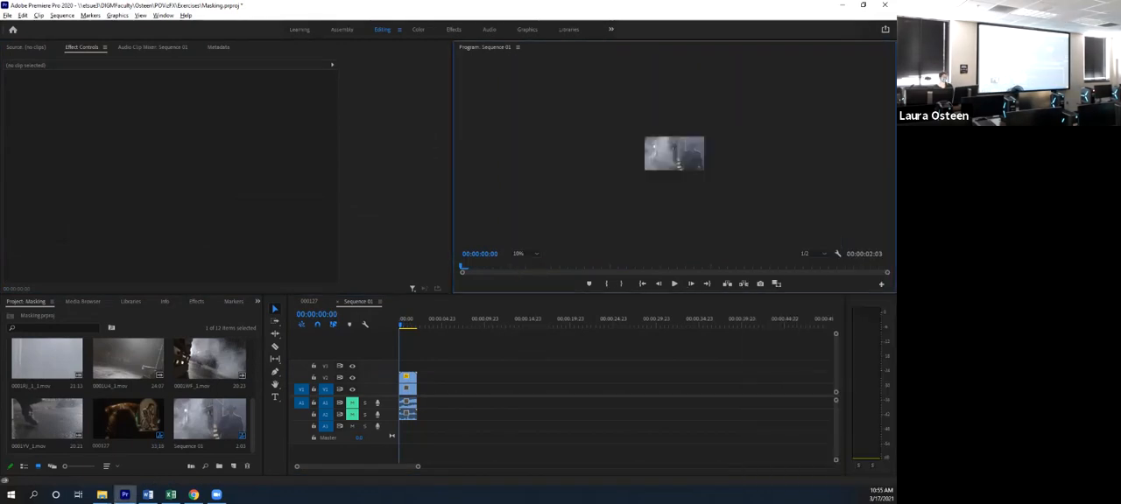
click(523, 254)
click(526, 286)
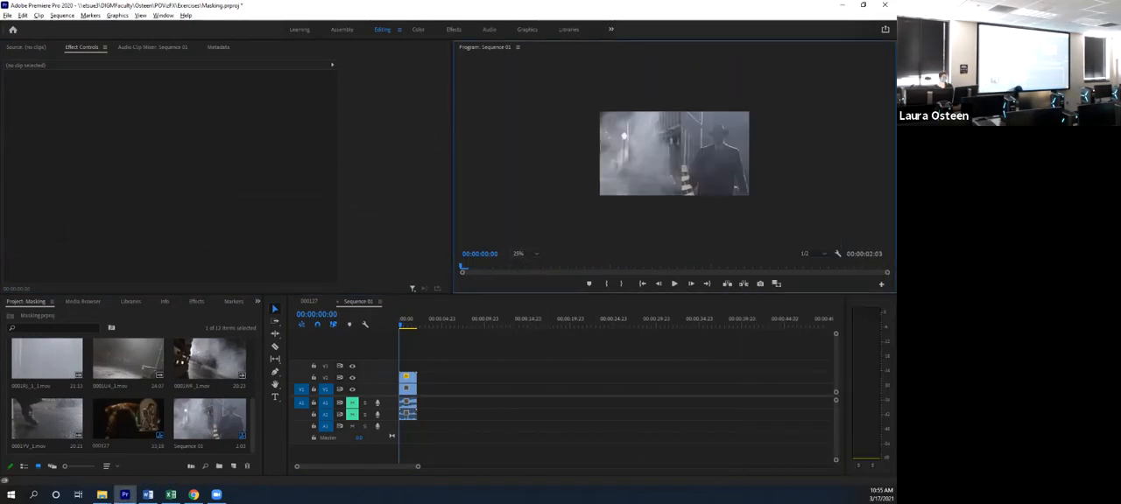
click(523, 254)
click(526, 296)
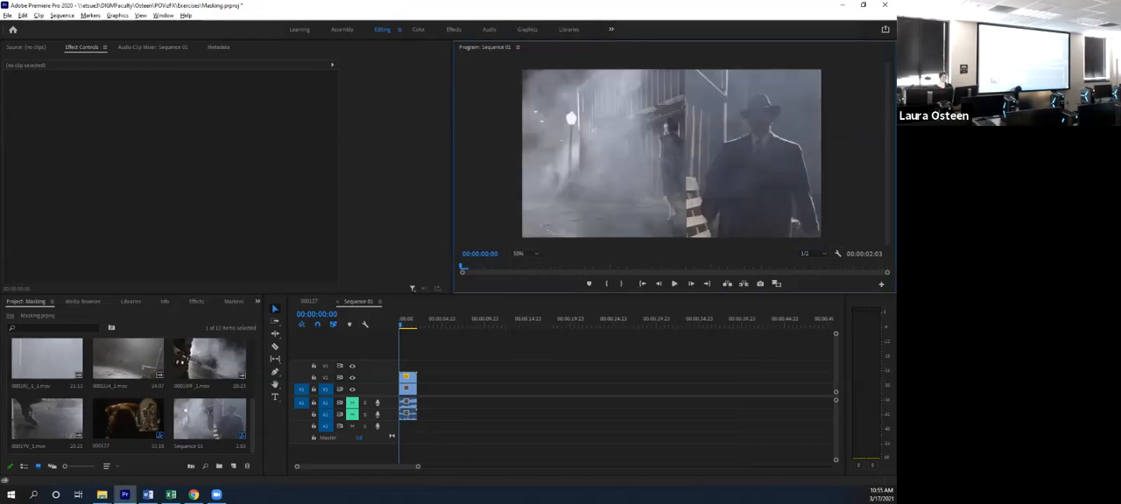
key(space)
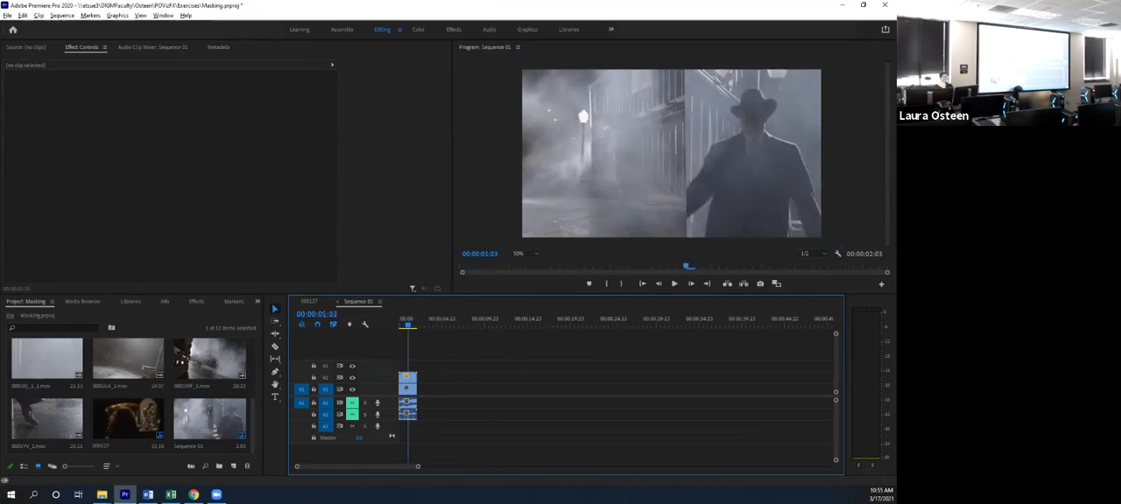
key(Home)
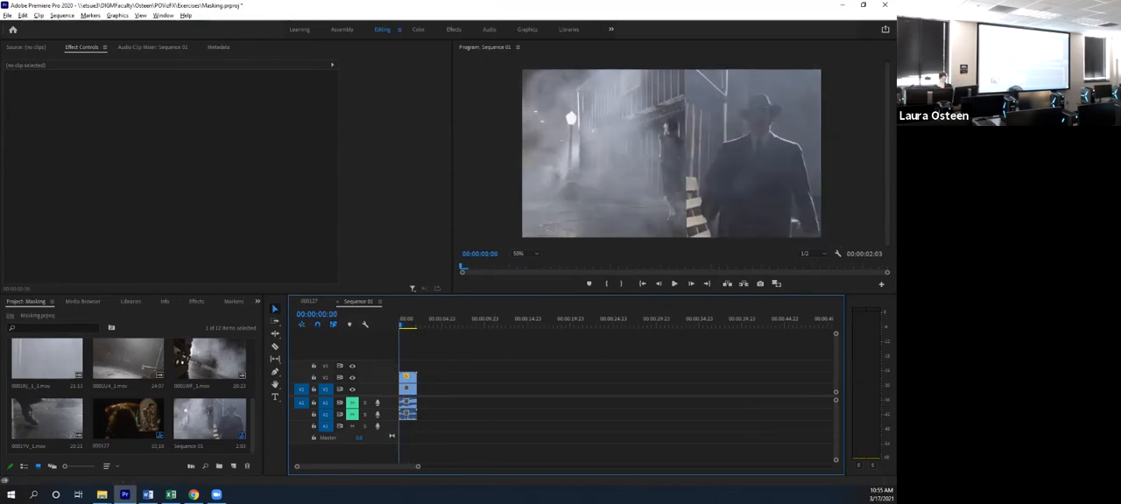
- Create an HDV 1080p24 sequence and place the gloved performer's clip at the start of V1, changing the sequence settings to match the clip
key(ctrl+n)
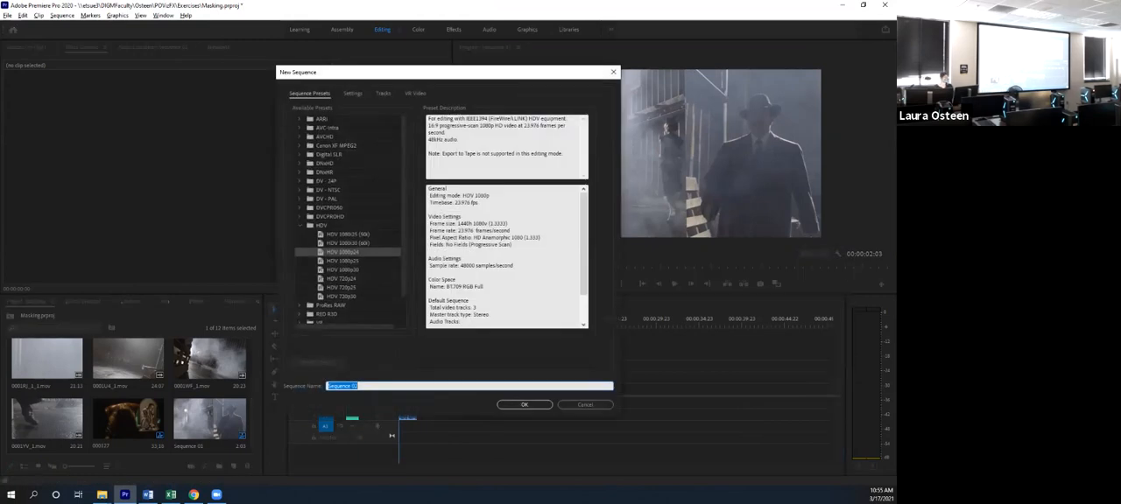
key(Return)
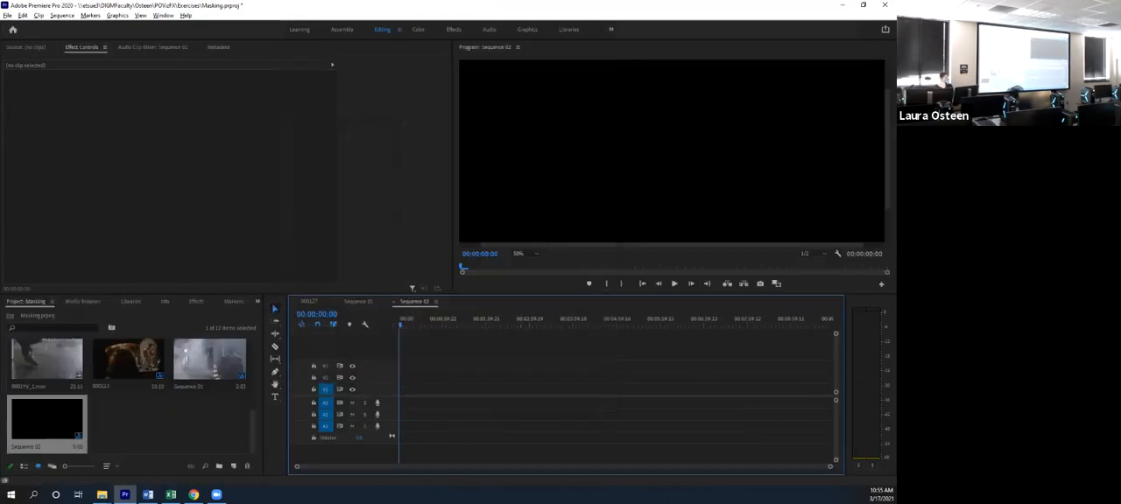
scroll(131, 396, up, 2)
scroll(131, 396, up, 1)
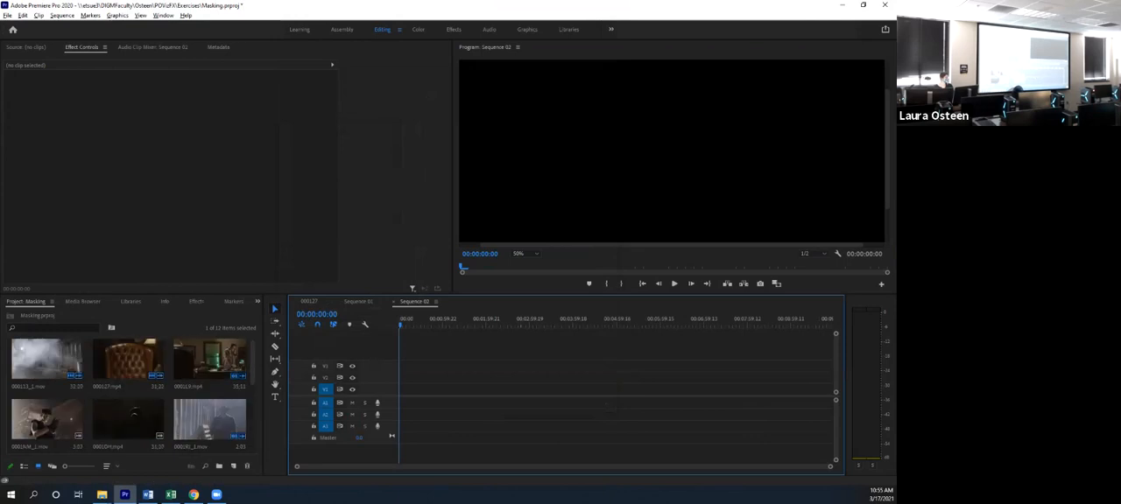
drag(47, 424, 399, 399)
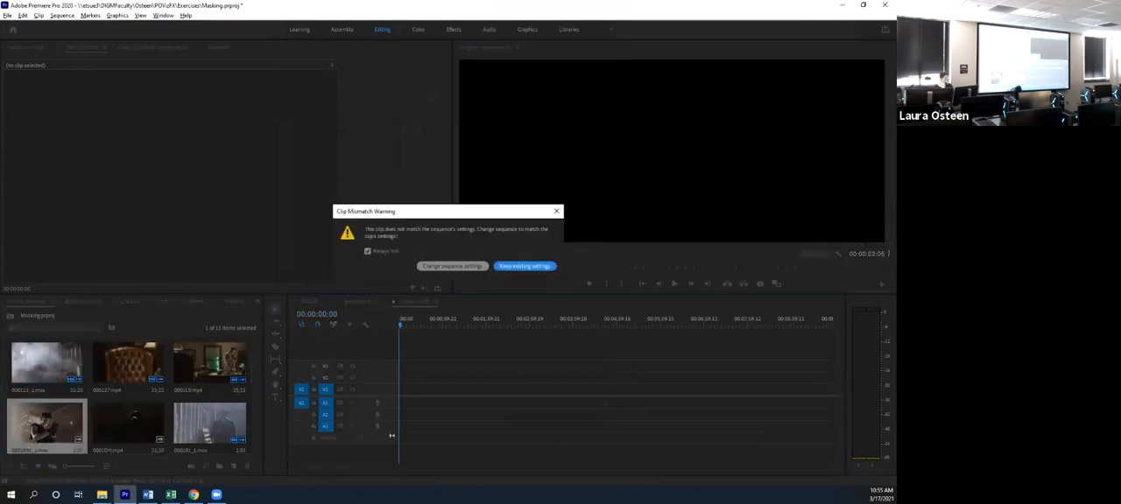
click(452, 265)
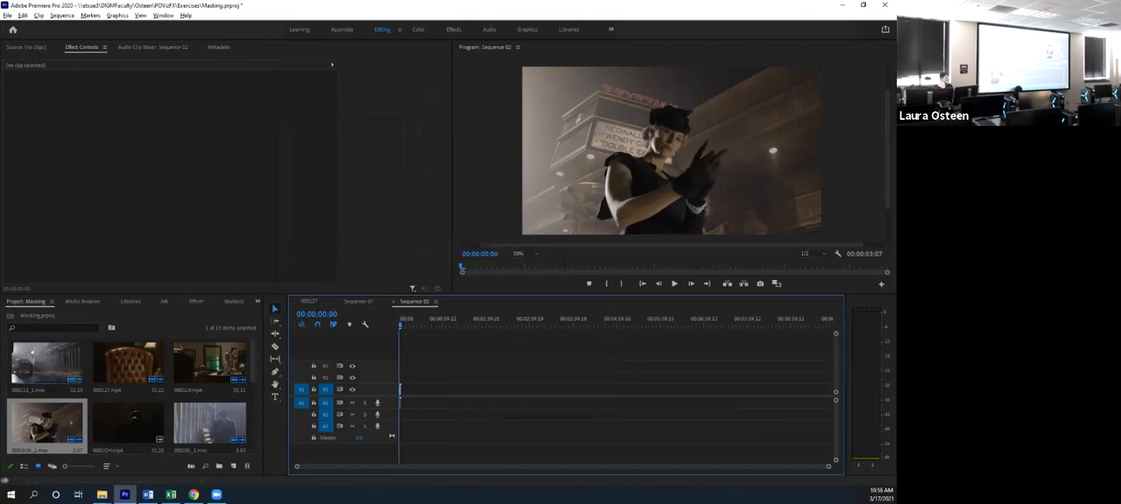
- Stack the foggy alley clip on V2 and the leather armchair clip on V3 at the sequence start, and mute the audio tracks
scroll(129, 396, down, 1)
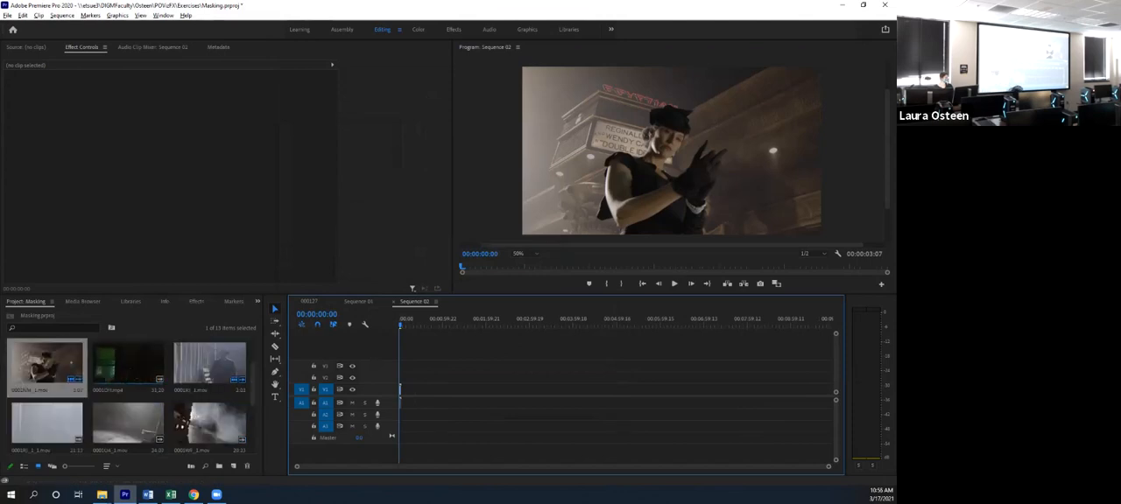
scroll(129, 368, down, 1)
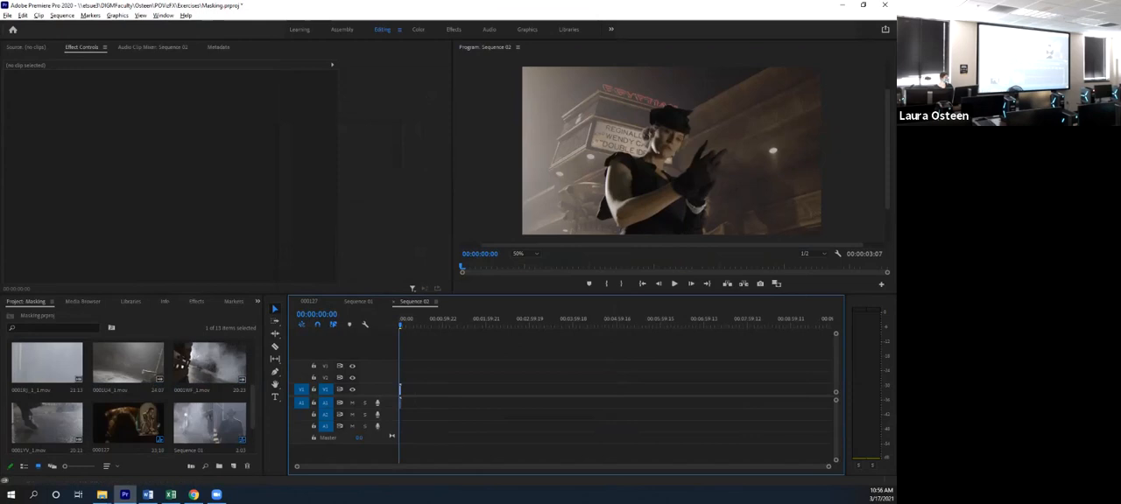
drag(128, 363, 408, 378)
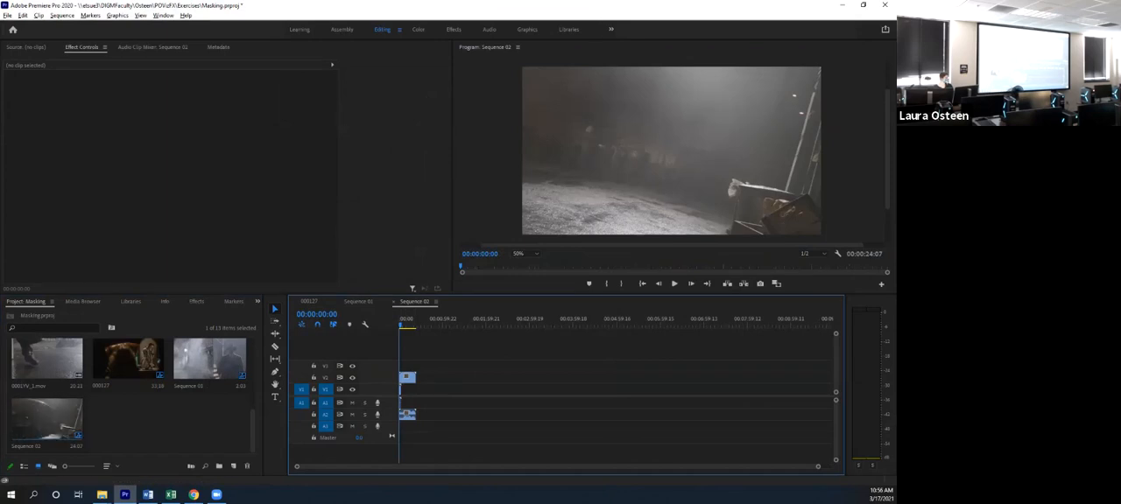
scroll(47, 420, up, 1)
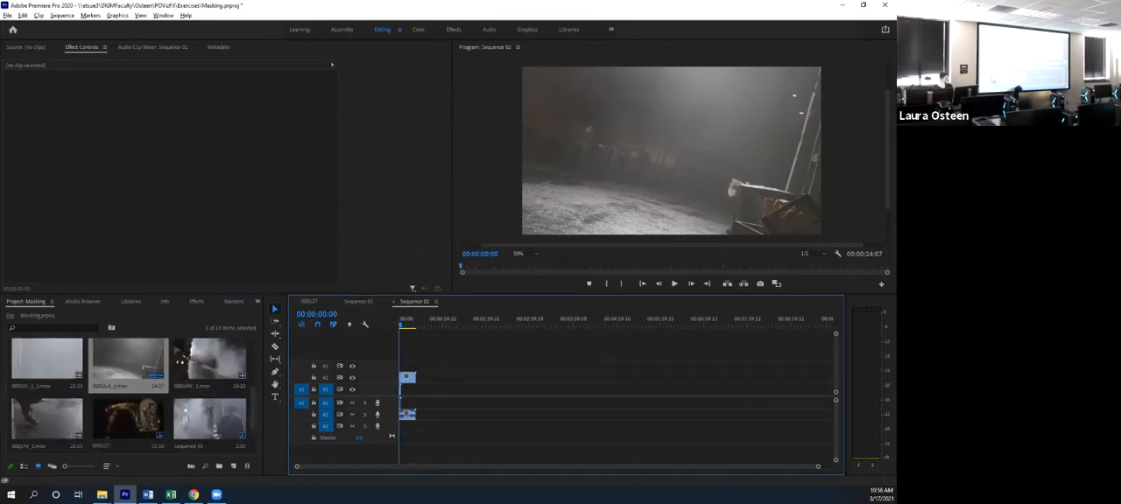
scroll(129, 394, up, 2)
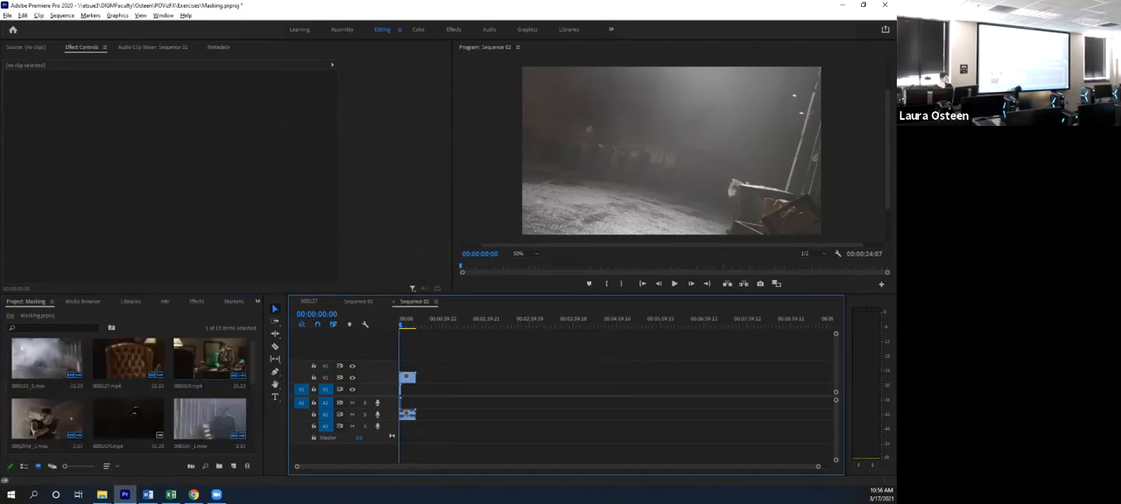
drag(128, 359, 408, 372)
click(352, 403)
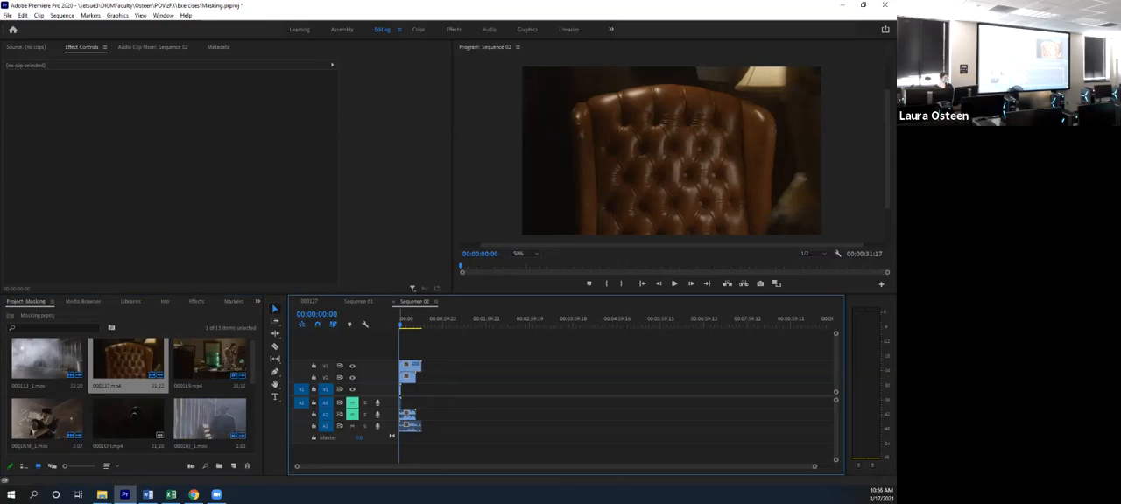
- Play through the armchair clip, cut it at 00:00:24:11 and delete its first section
key(space)
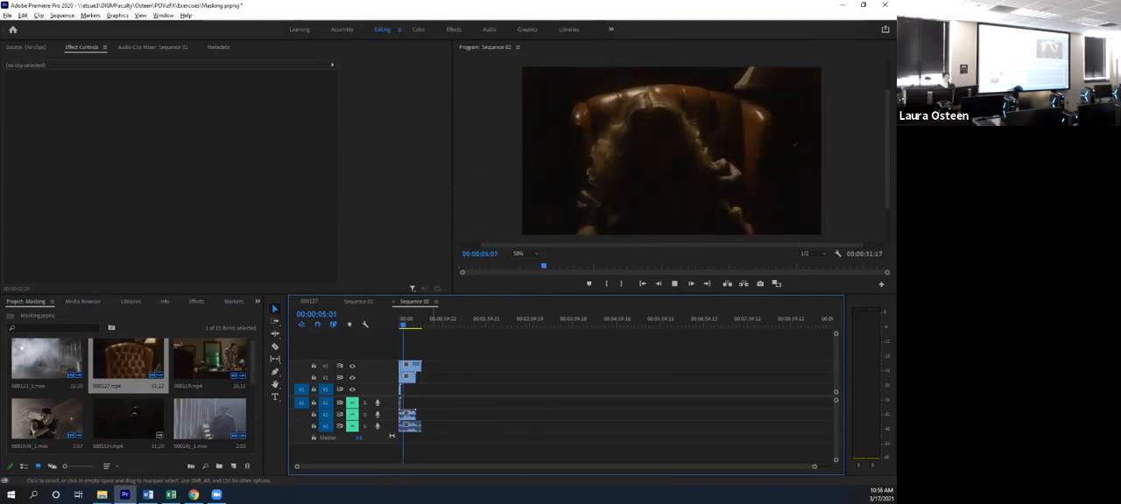
key(space)
drag(405, 325, 417, 325)
key(c)
key(v)
click(410, 366)
key(Delete)
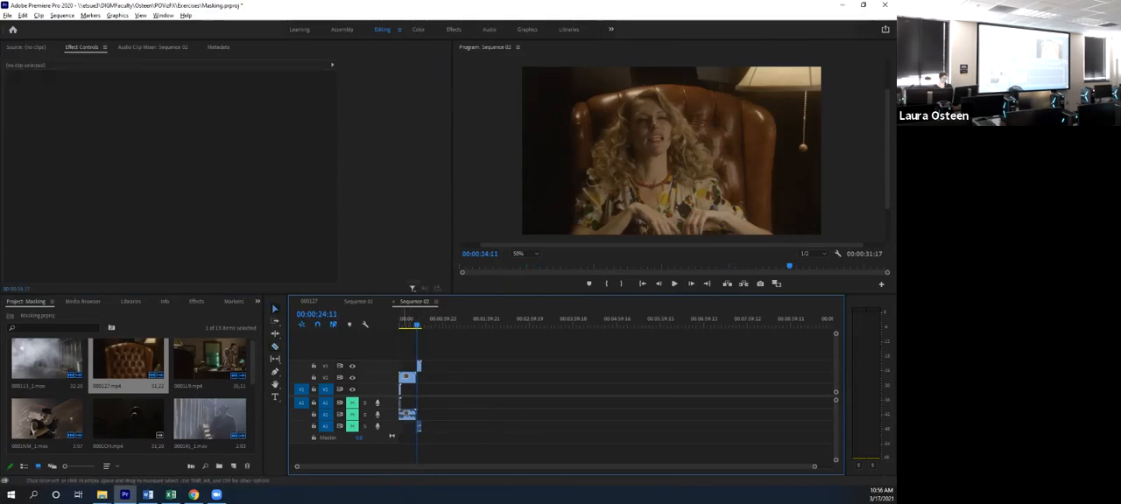
- Cut the foggy alley clip at 00:00:09:16, delete its first section and move the remaining V2 and V3 clips to the sequence start
drag(416, 325, 406, 325)
key(c)
click(406, 378)
key(v)
click(402, 378)
key(Delete)
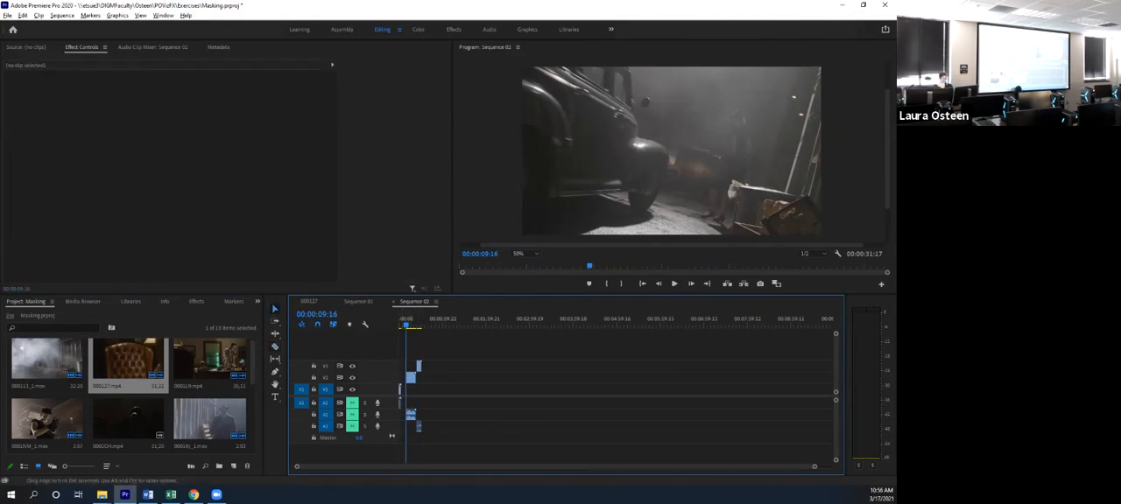
mouse_move(414, 379)
mouse_down()
mouse_move(419, 368)
mouse_move(401, 368)
mouse_up()
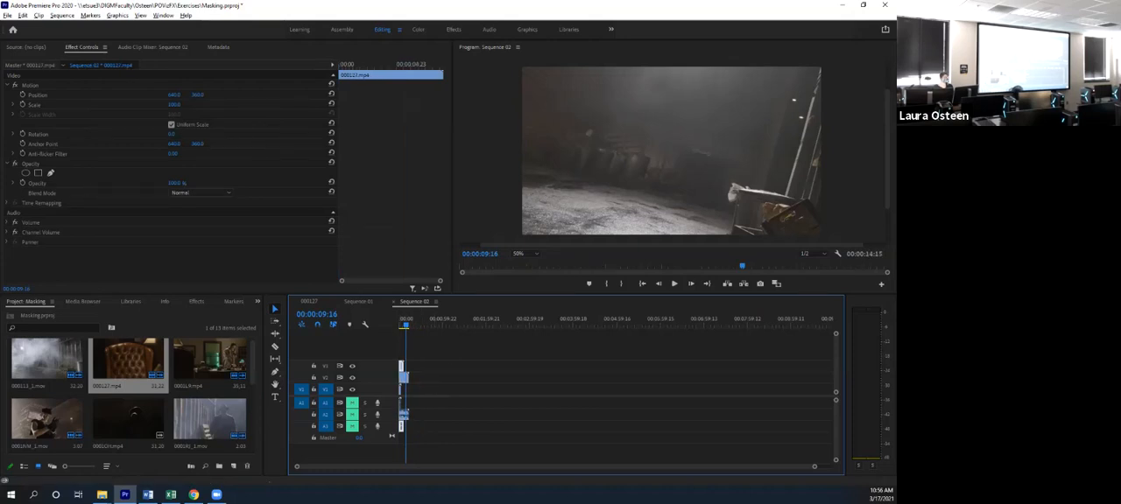
- Move the armchair and alley clips to the right on their tracks to uncover the performer's clip, and go to 00:00:00:15
drag(406, 325, 402, 324)
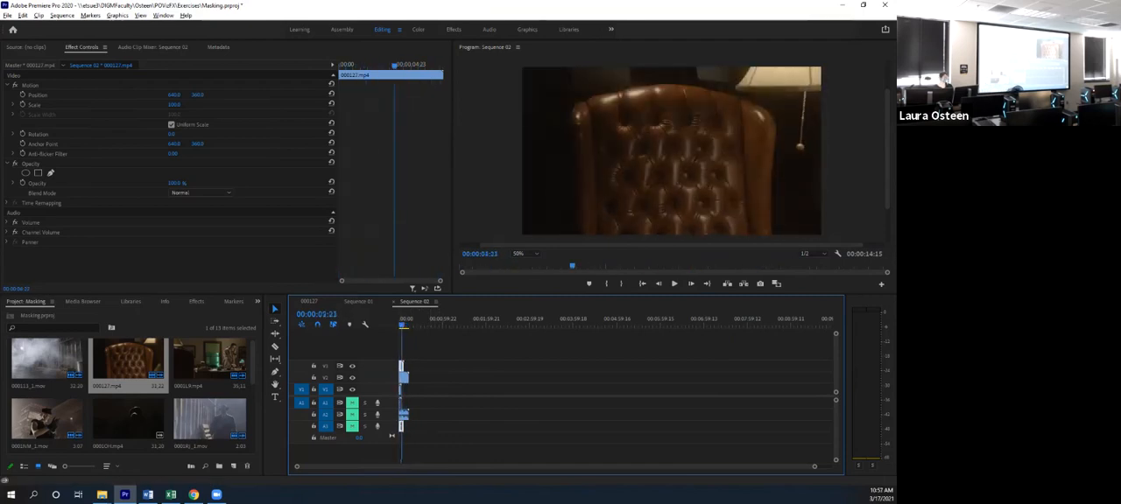
drag(405, 325, 403, 325)
drag(400, 325, 403, 325)
drag(401, 366, 421, 366)
drag(403, 324, 403, 325)
drag(404, 378, 408, 379)
drag(403, 325, 400, 325)
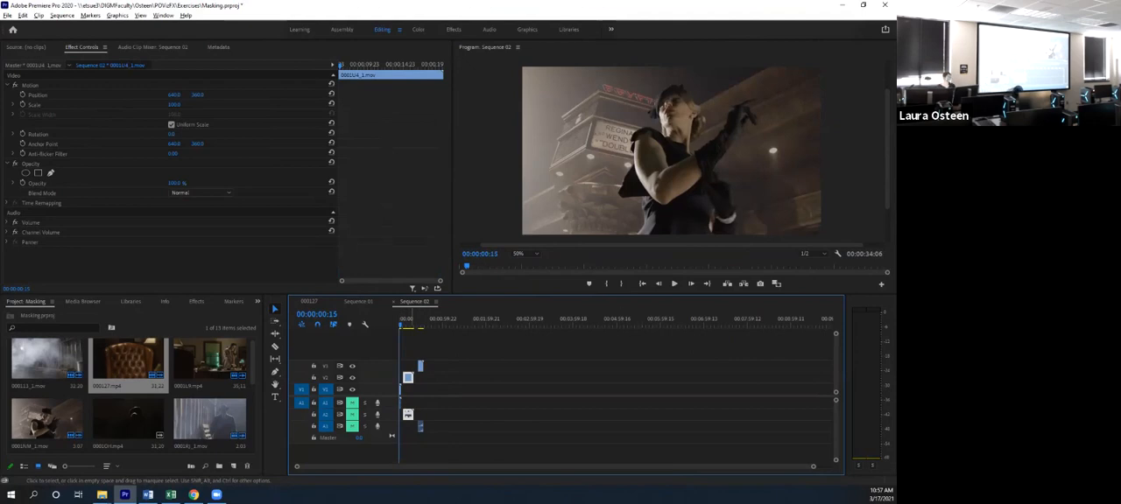
- Collapse the alley clip's Motion settings and move the clip back to the sequence start above the performer's clip
click(404, 378)
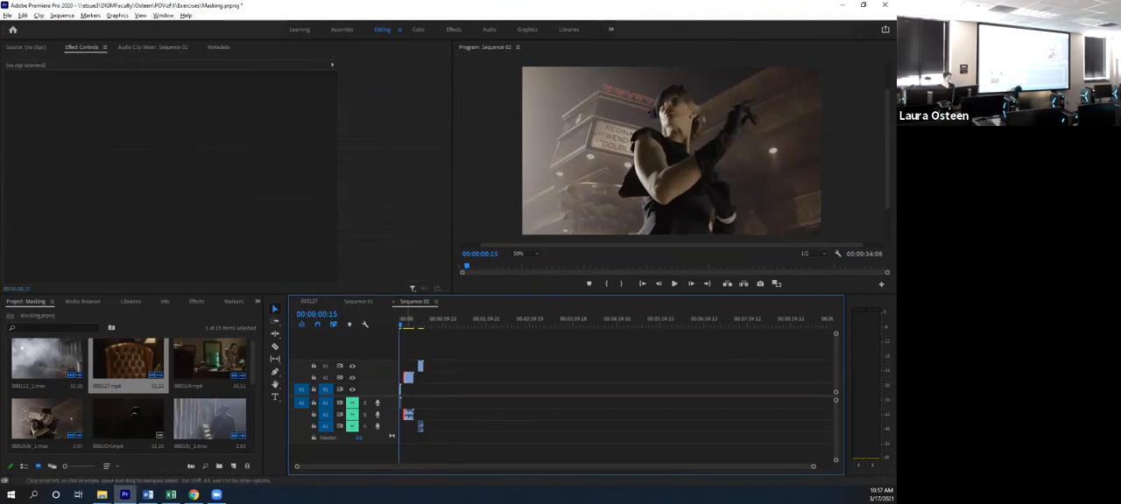
click(409, 378)
click(14, 85)
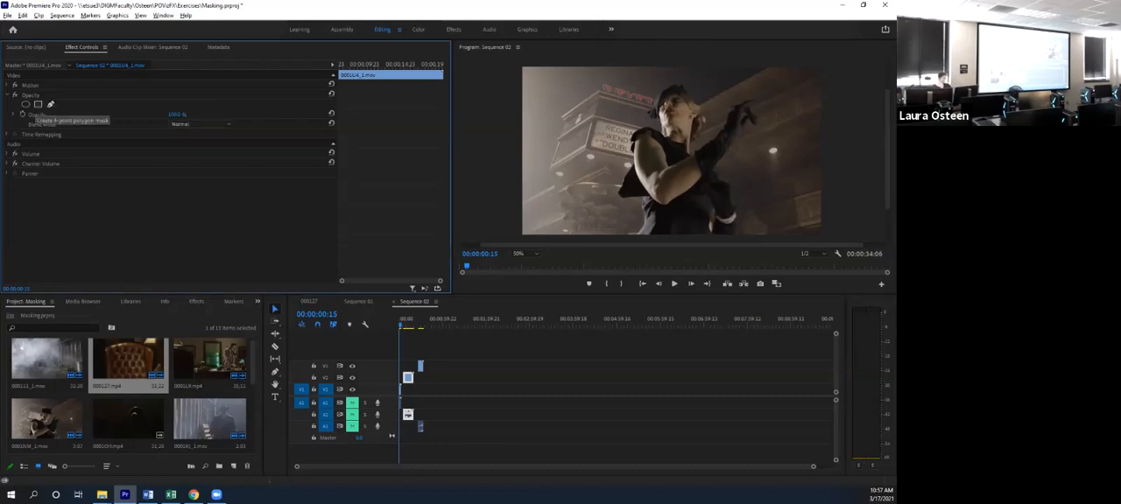
drag(408, 379, 404, 378)
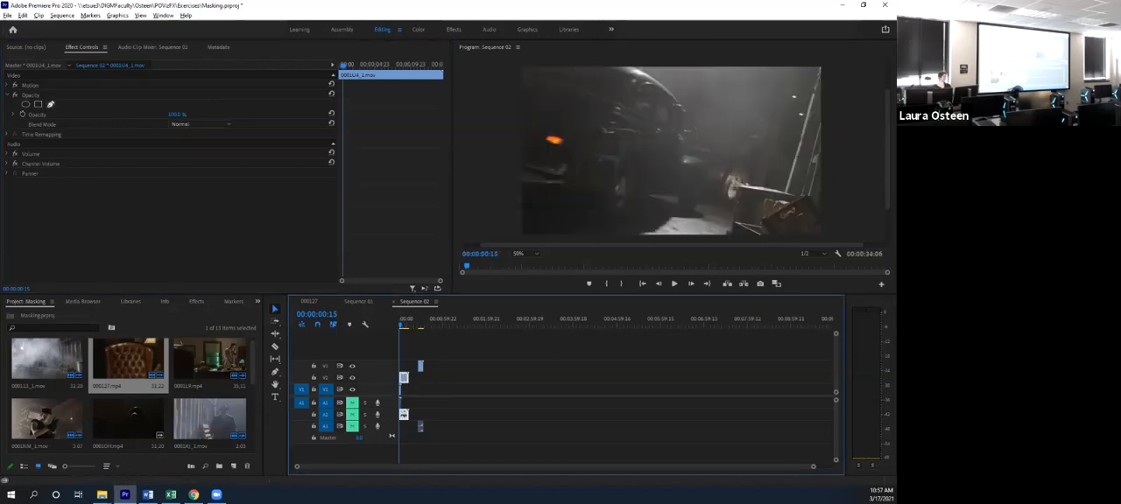
- Draw a closed free-form opacity mask with the pen on the alley clip, covering the fog and luggage beside the performer
click(51, 104)
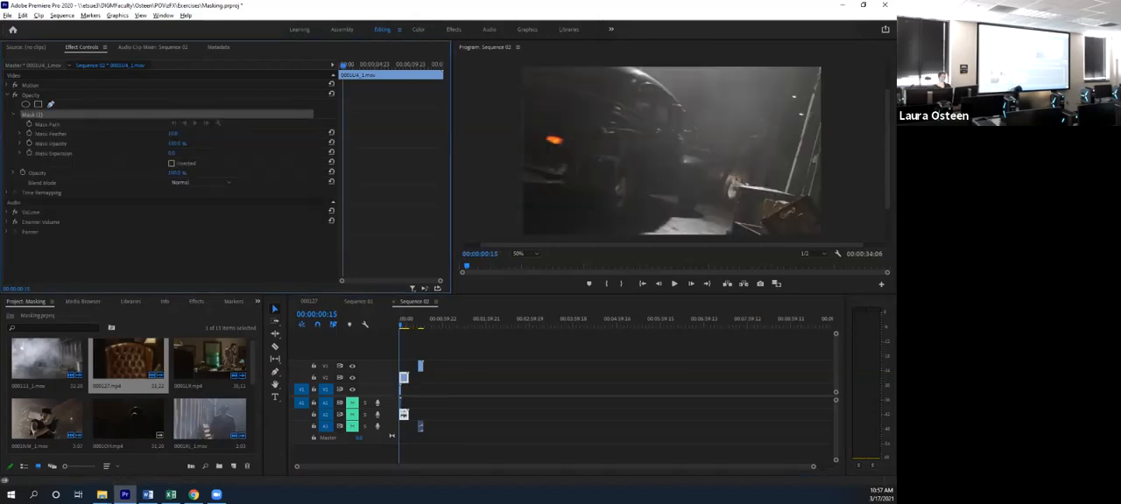
click(757, 67)
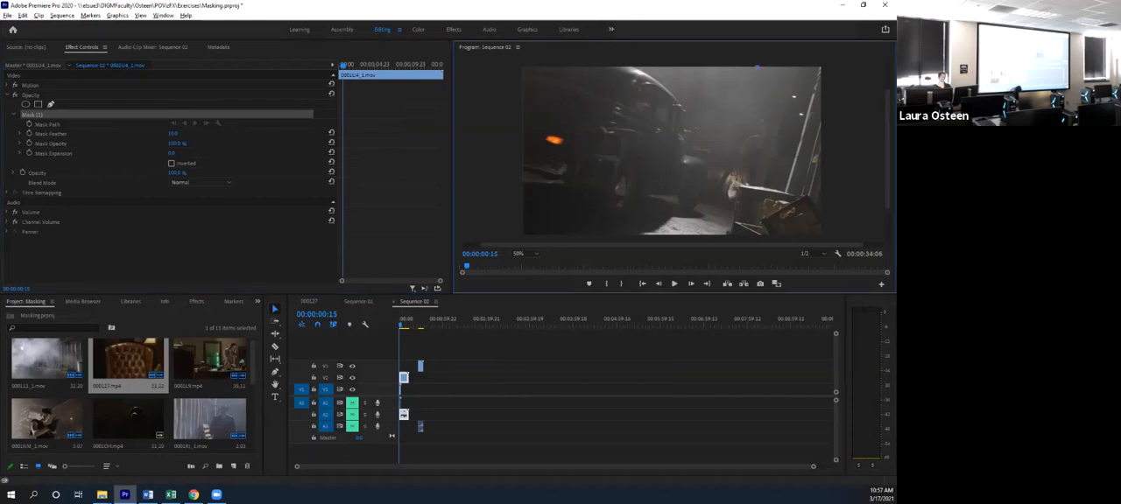
click(712, 179)
click(707, 233)
click(768, 172)
click(796, 167)
click(788, 128)
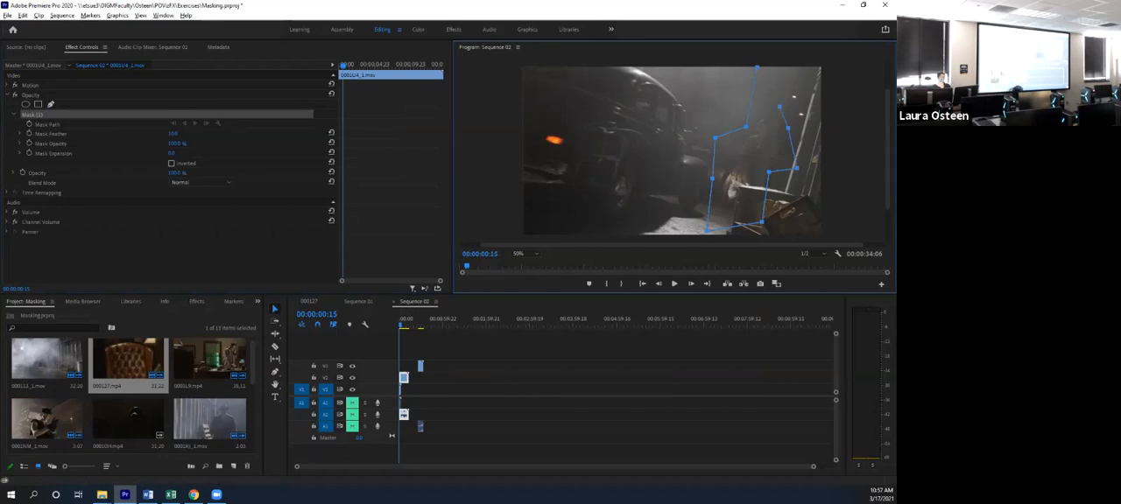
click(756, 67)
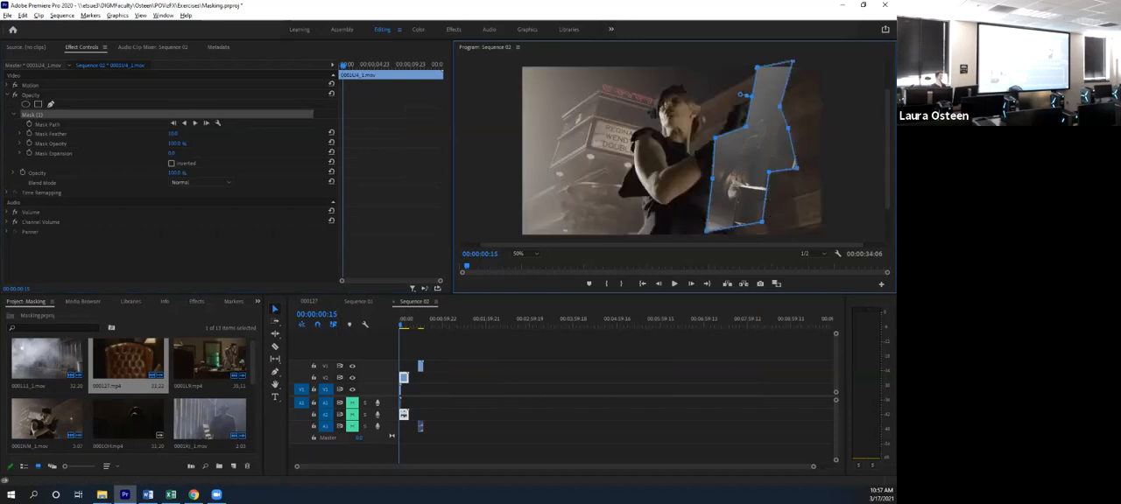
- Reshape the alley clip's free-form mask by moving its corner points around the fog and luggage, and reduce its feather to 0
drag(769, 172, 790, 192)
drag(759, 222, 787, 238)
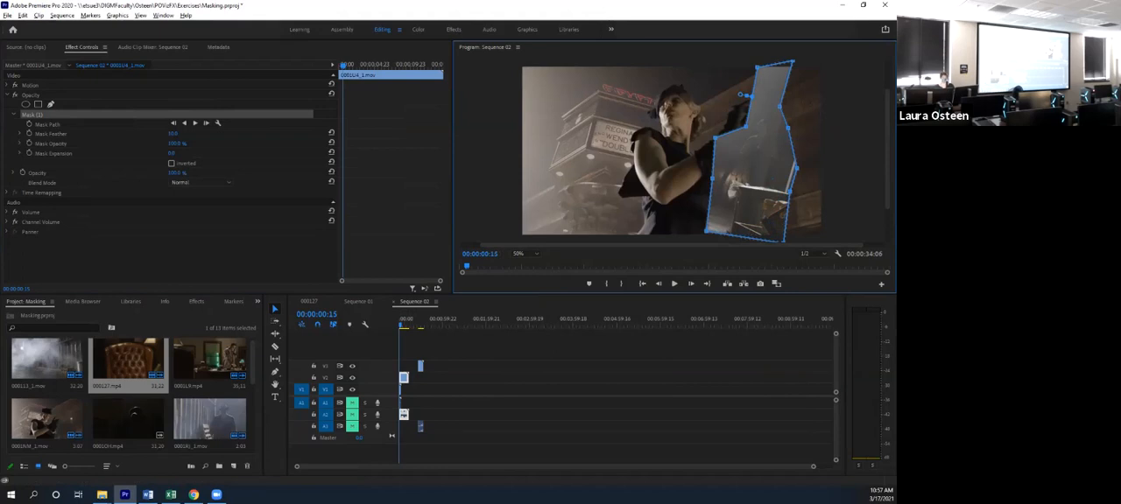
key(Right)
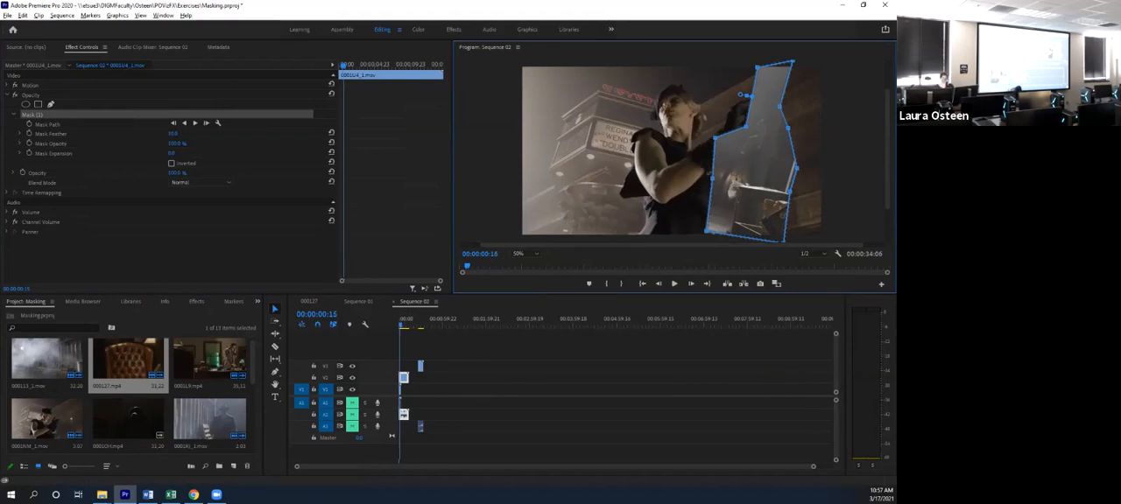
right_click(771, 158)
key(Escape)
drag(789, 192, 764, 197)
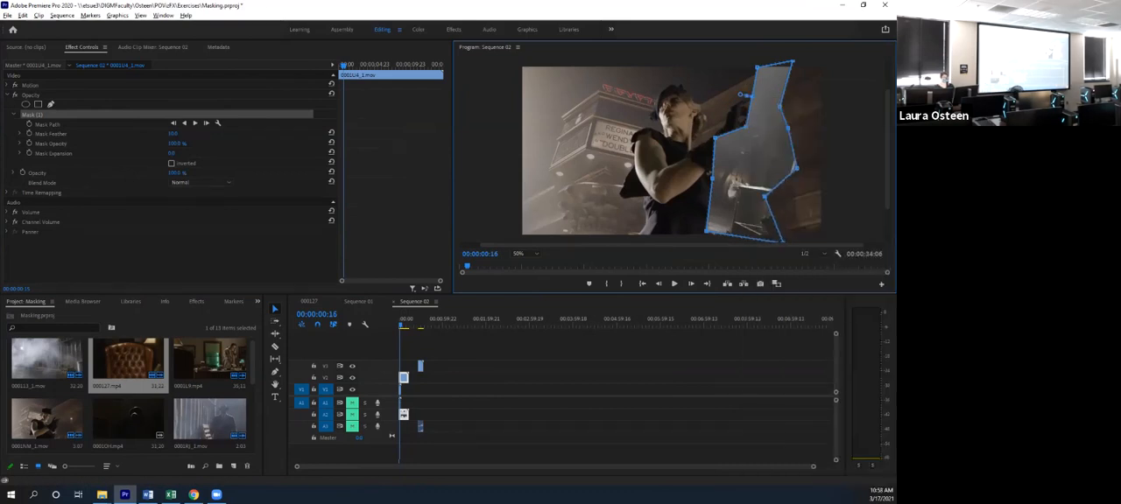
drag(779, 105, 819, 97)
drag(788, 129, 785, 129)
drag(748, 97, 750, 114)
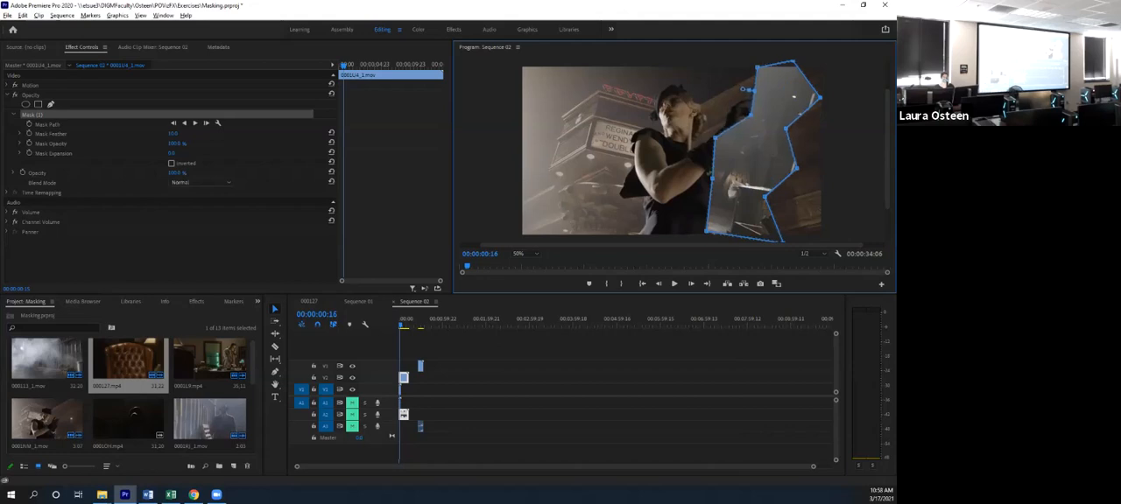
drag(706, 231, 706, 232)
right_click(788, 164)
click(788, 162)
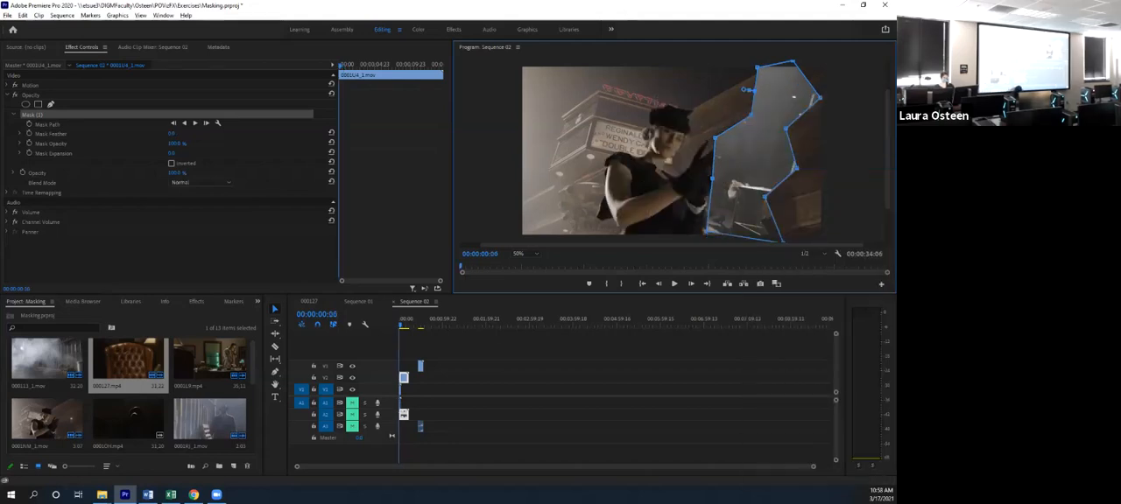
- Delete the alley clip's free-form mask and draw a slanted four-sided opacity mask from the frame's upper to lower edge beside the performer
click(340, 66)
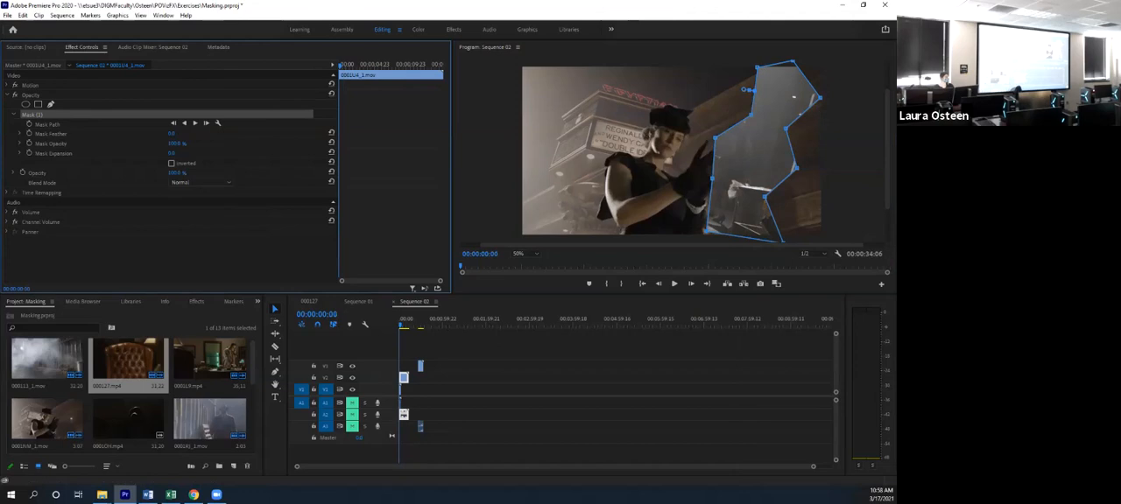
key(Delete)
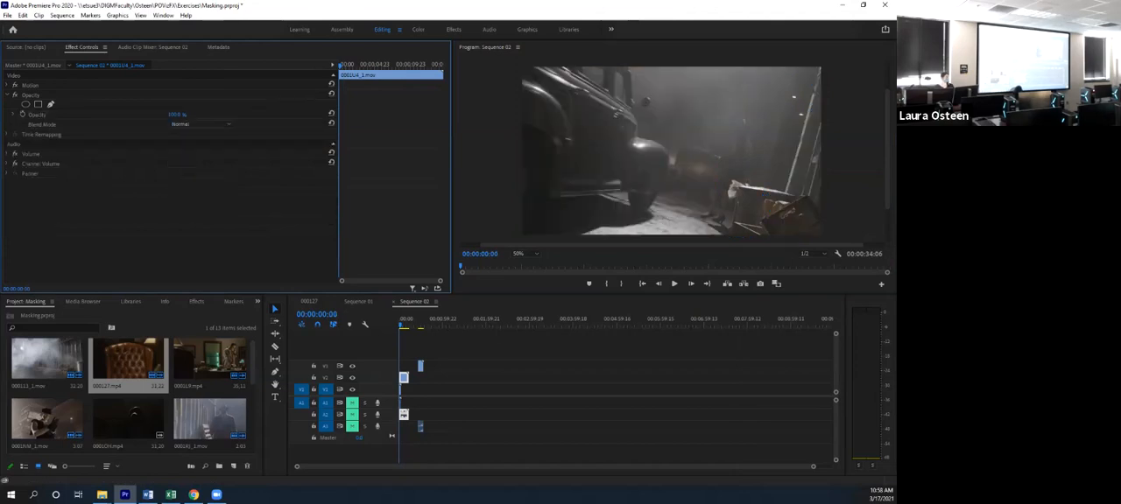
click(51, 104)
click(672, 151)
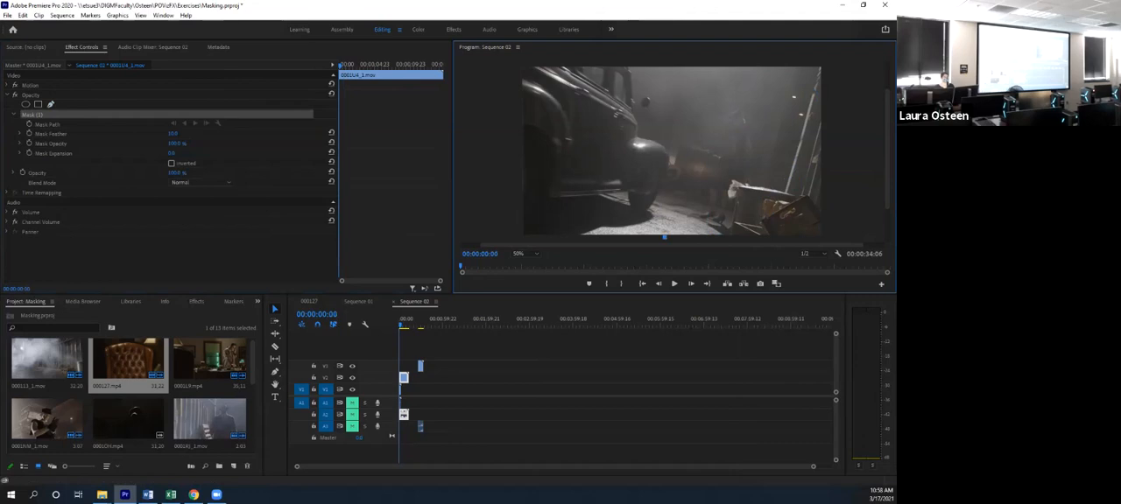
click(727, 66)
click(770, 65)
click(723, 236)
click(664, 235)
- Adjust the lower corners of the slanted mask and reduce its feather to 0
drag(770, 66, 729, 64)
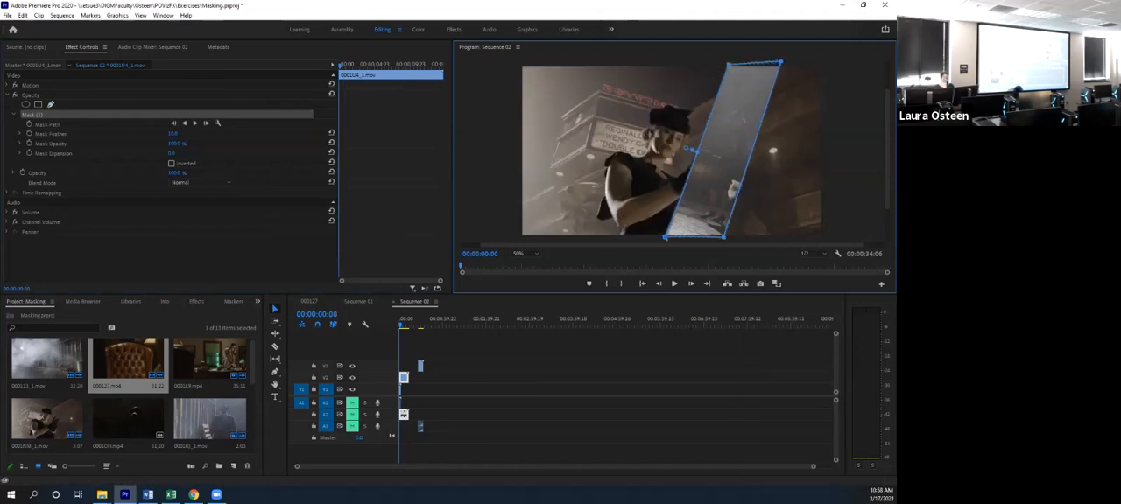
drag(724, 236, 664, 237)
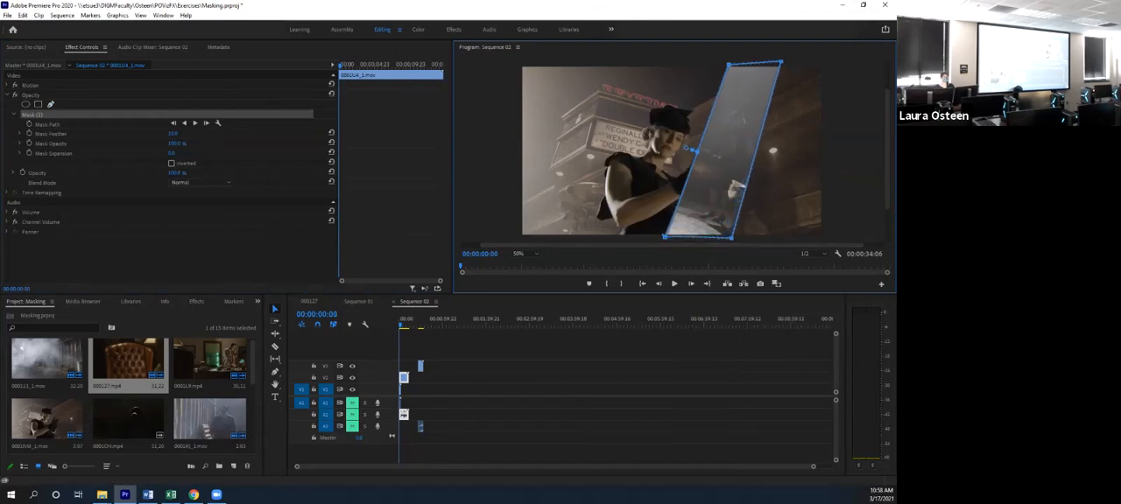
drag(686, 148, 688, 149)
click(508, 384)
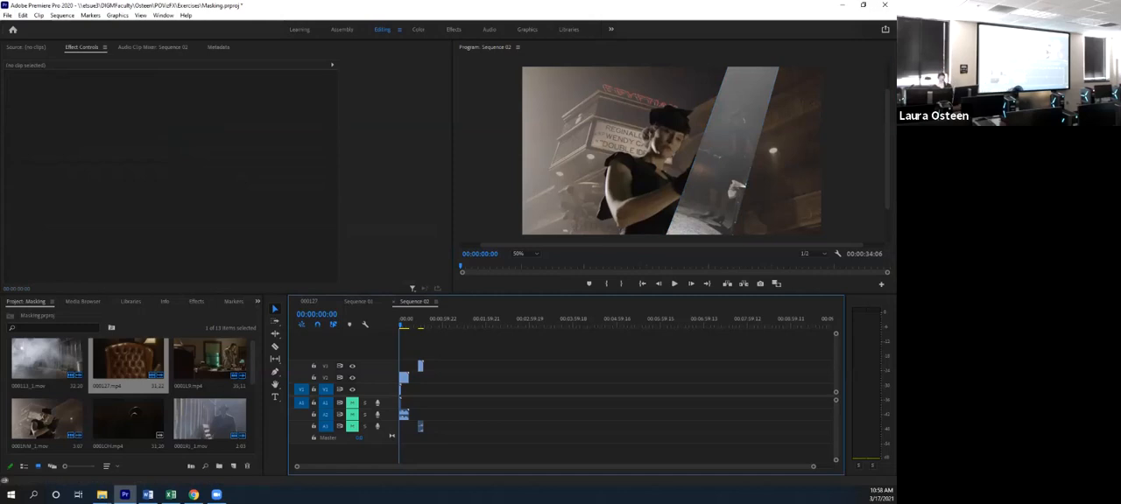
- Play the composite, cut the alley clip at the end of the performer's clip and delete the remainder
key(ctrl+s)
key(space)
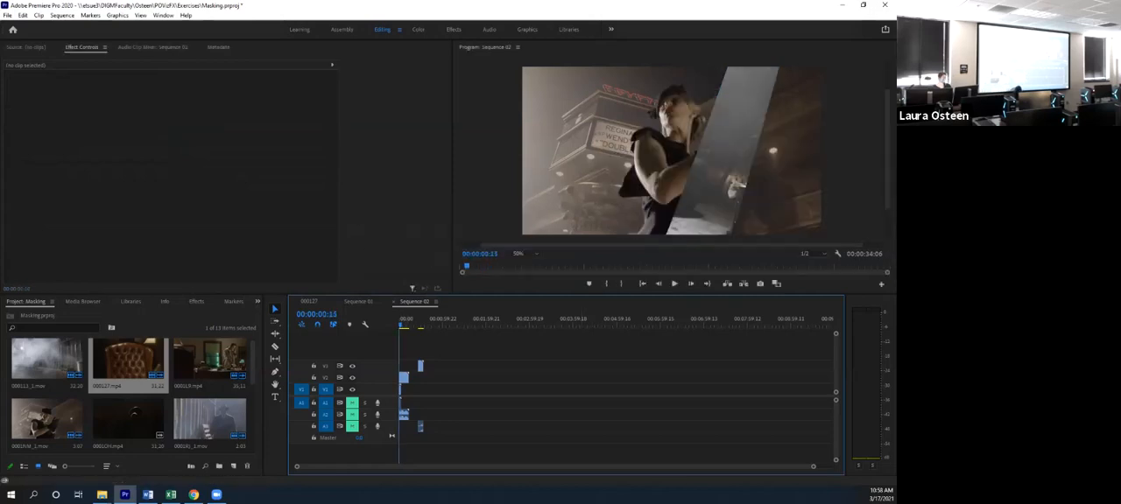
key(c)
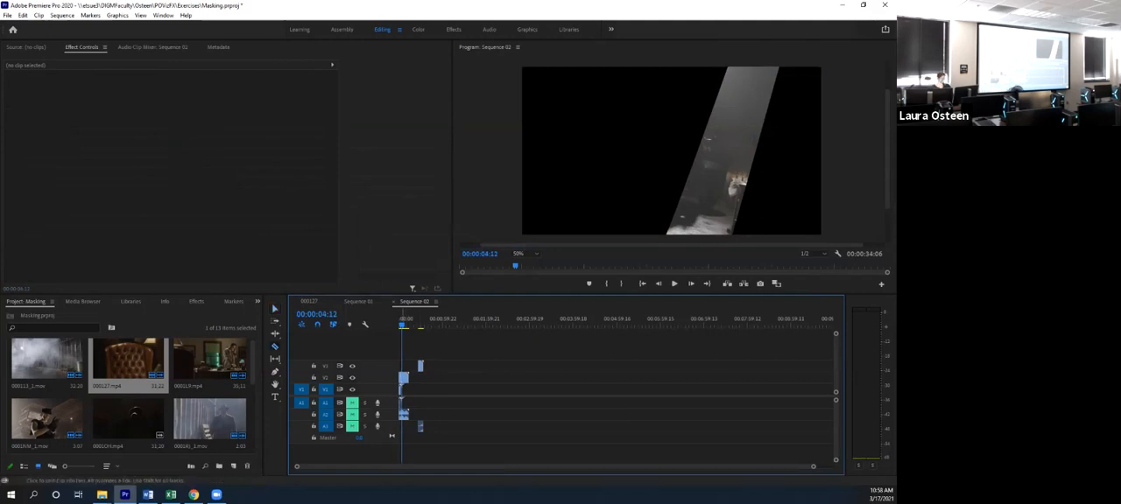
key(v)
click(403, 379)
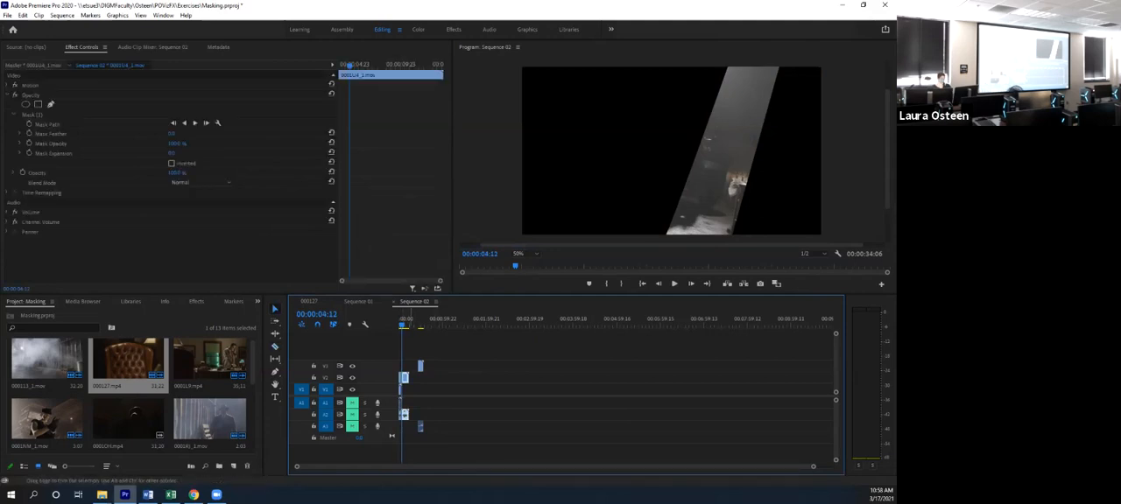
key(Delete)
- Move the armchair clip to the sequence start, scale it to 47 and place it in the lower-left corner of the frame
drag(421, 366, 401, 367)
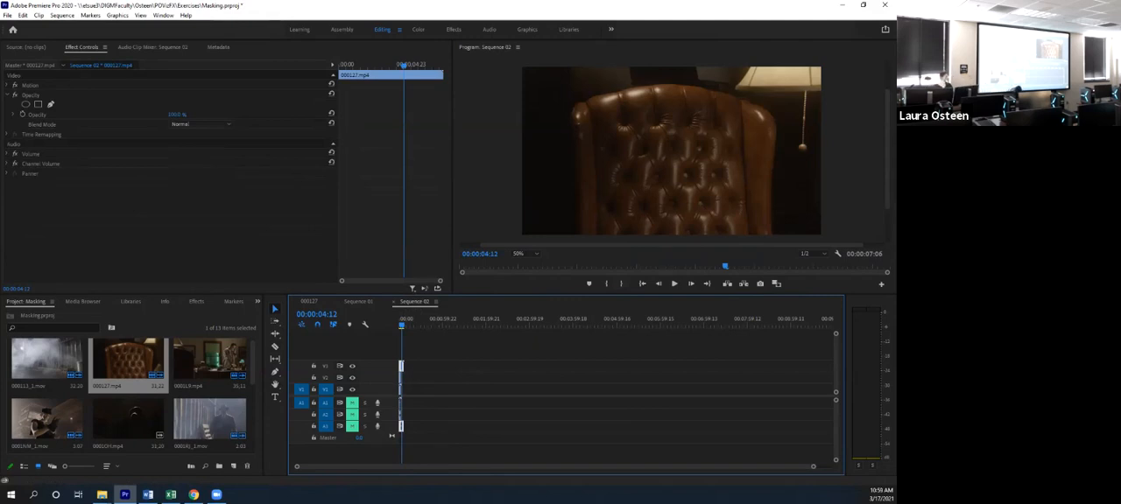
click(7, 85)
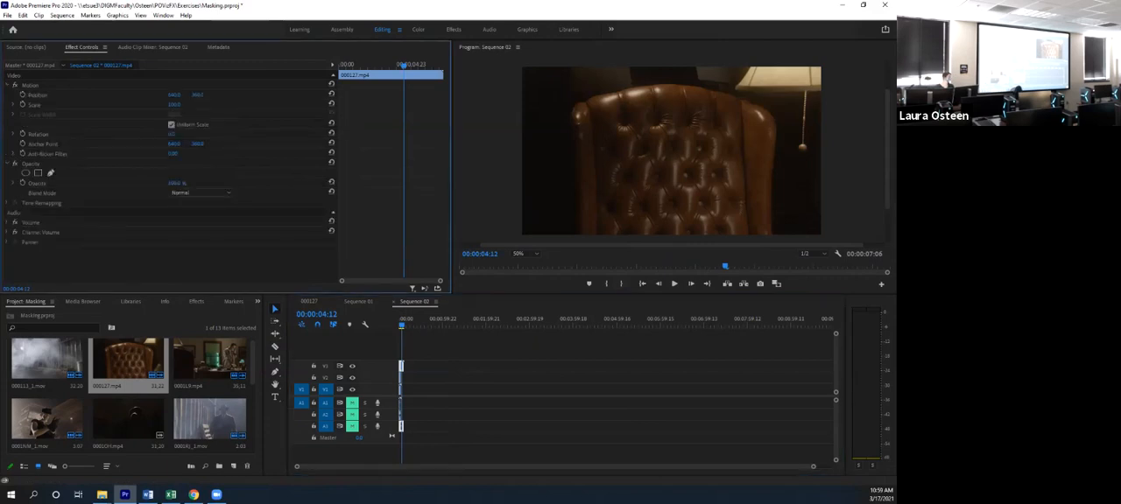
drag(174, 104, 128, 104)
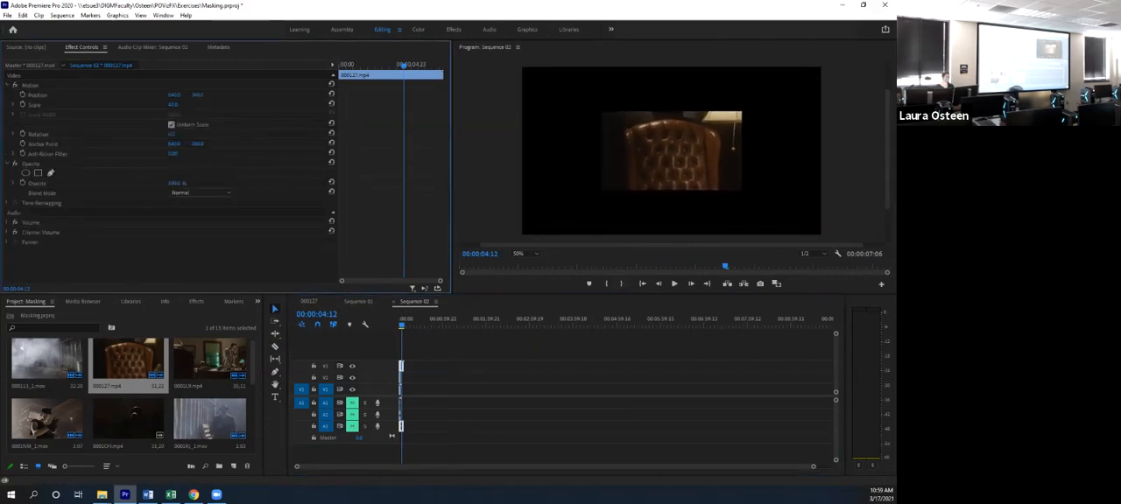
click(671, 151)
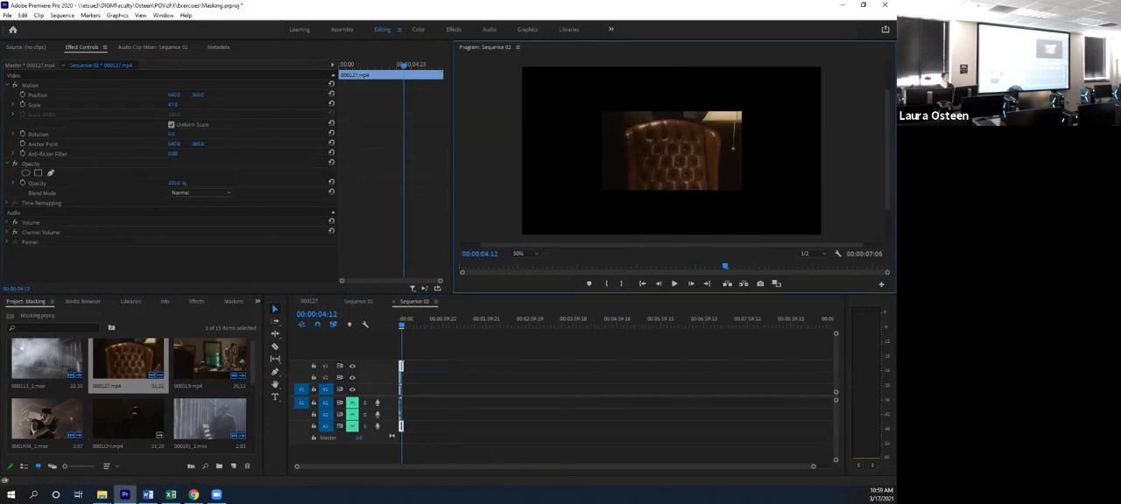
click(31, 84)
drag(671, 151, 592, 198)
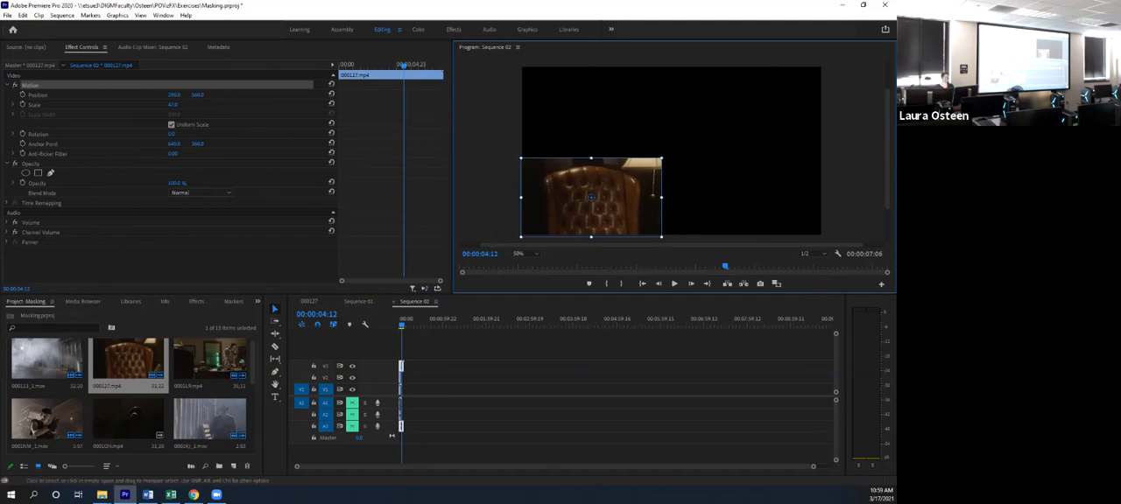
key(Home)
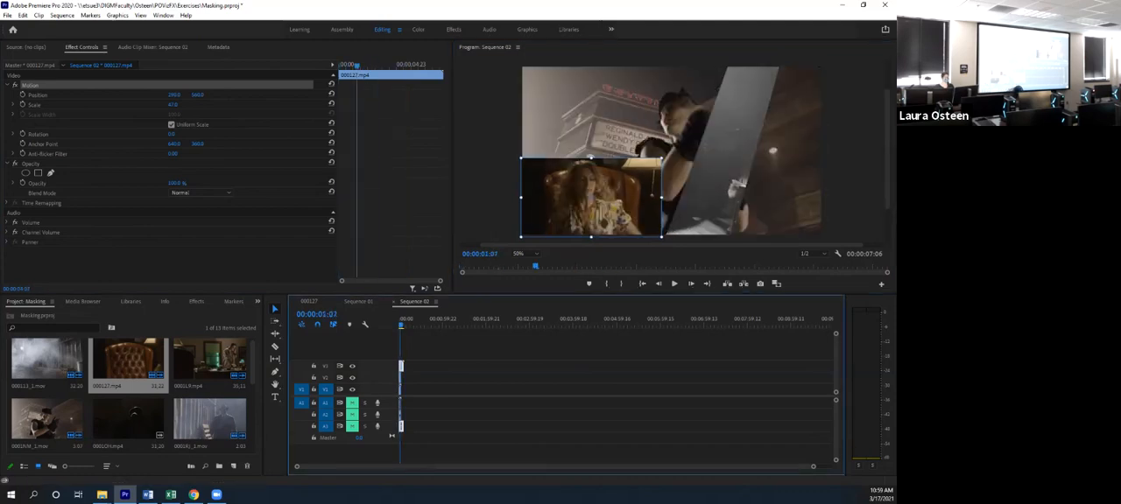
mouse_move(592, 197)
mouse_down()
mouse_move(781, 193)
mouse_move(771, 201)
mouse_move(586, 108)
mouse_move(592, 197)
mouse_up()
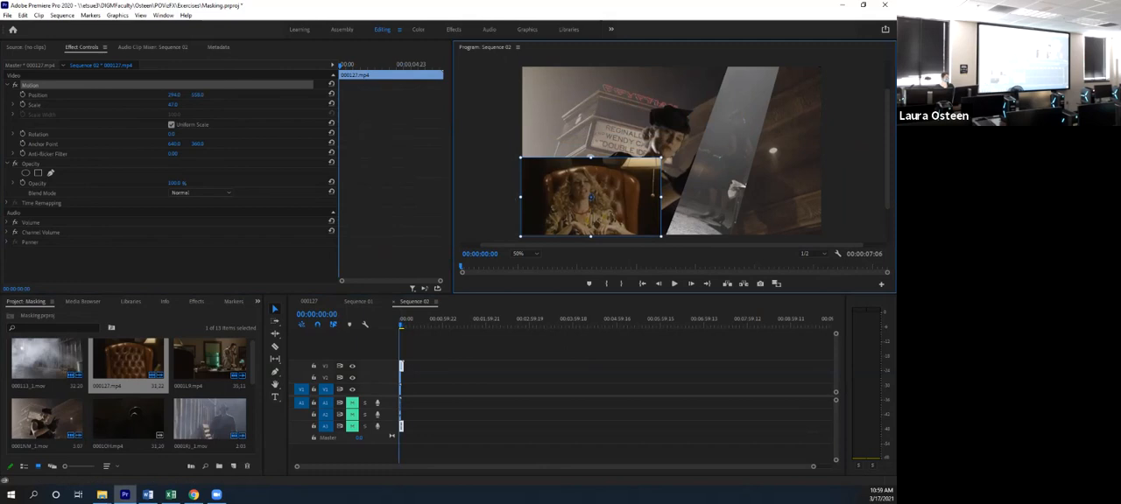
- Draw a triangular opacity mask on the armchair clip, centre it on the seated woman and reduce its feather to 0
click(414, 303)
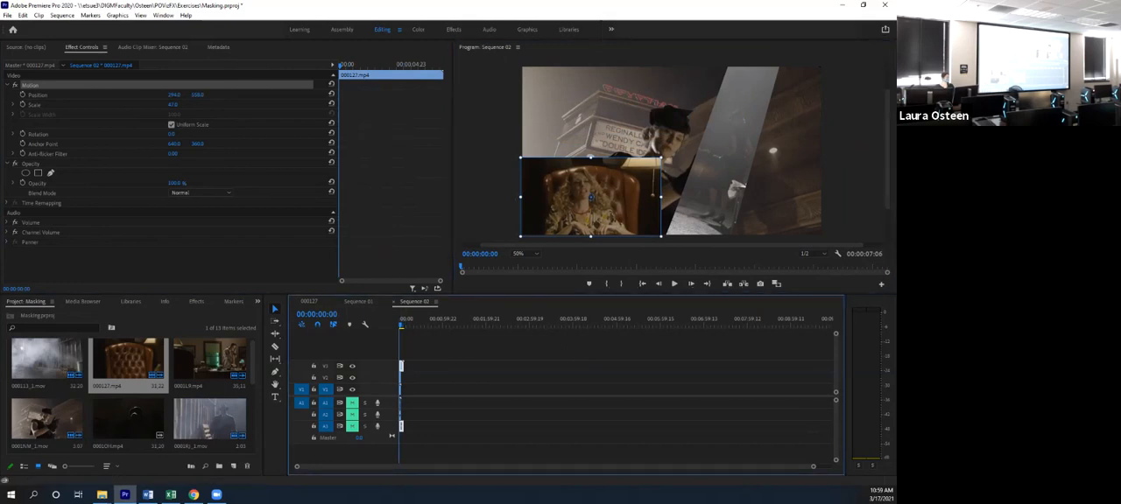
click(50, 172)
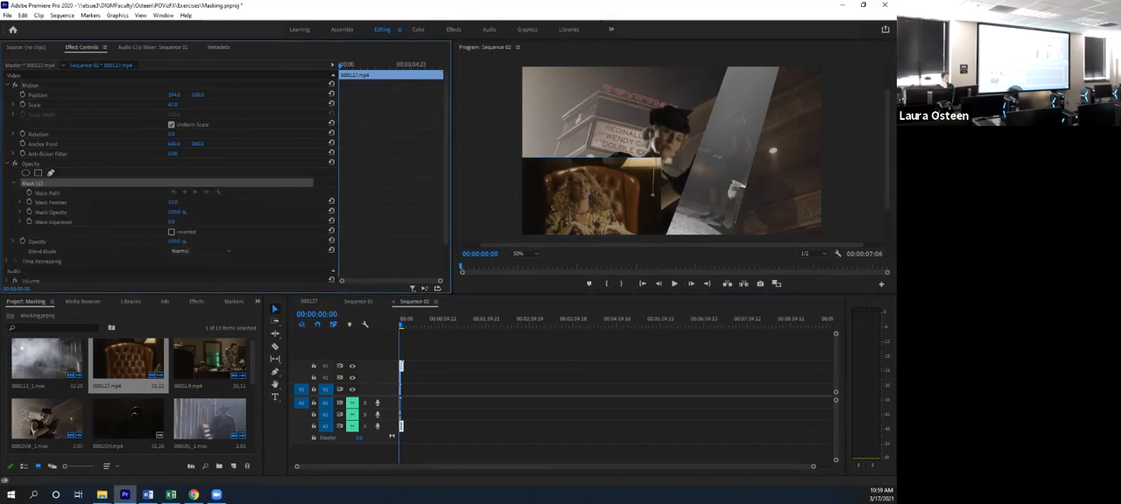
click(590, 154)
click(657, 237)
click(534, 236)
click(589, 154)
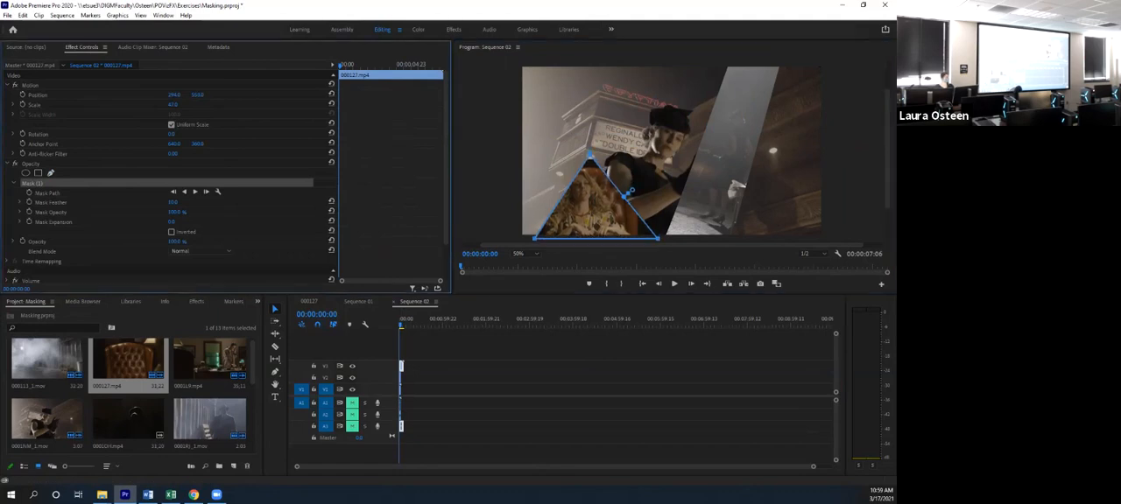
drag(597, 207, 588, 207)
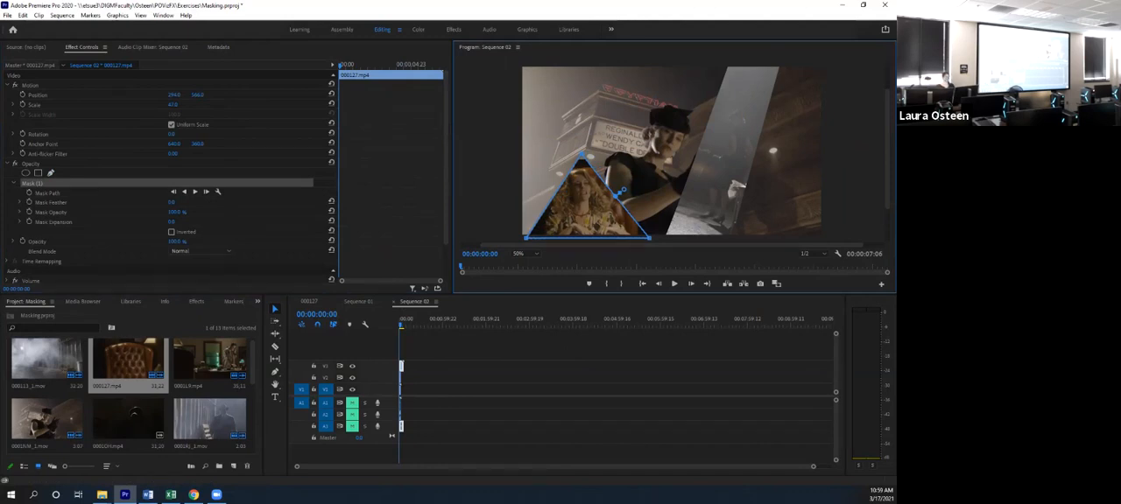
click(525, 375)
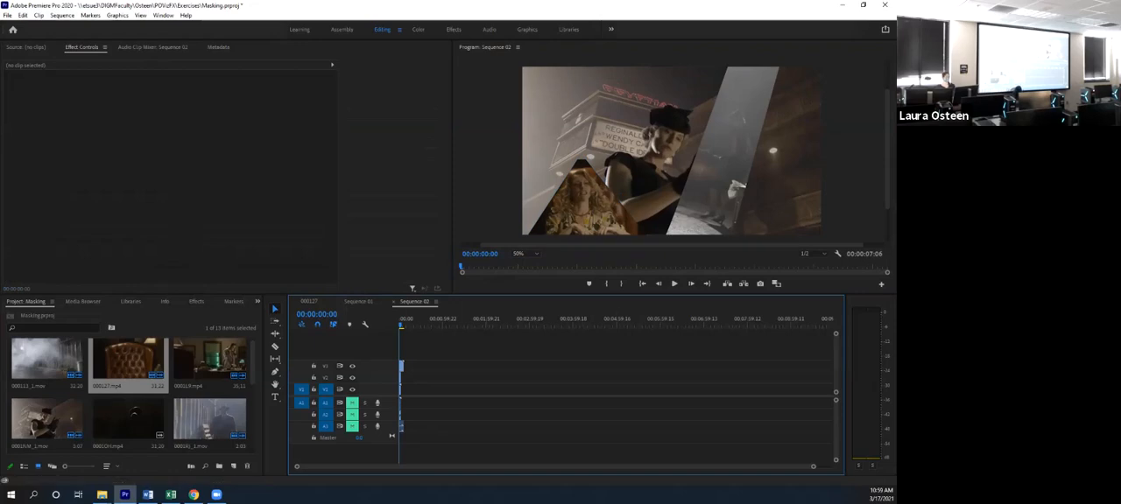
- Shorten the armchair clip to end with the other clips at 00:00:03:07 and play back the composite
click(674, 284)
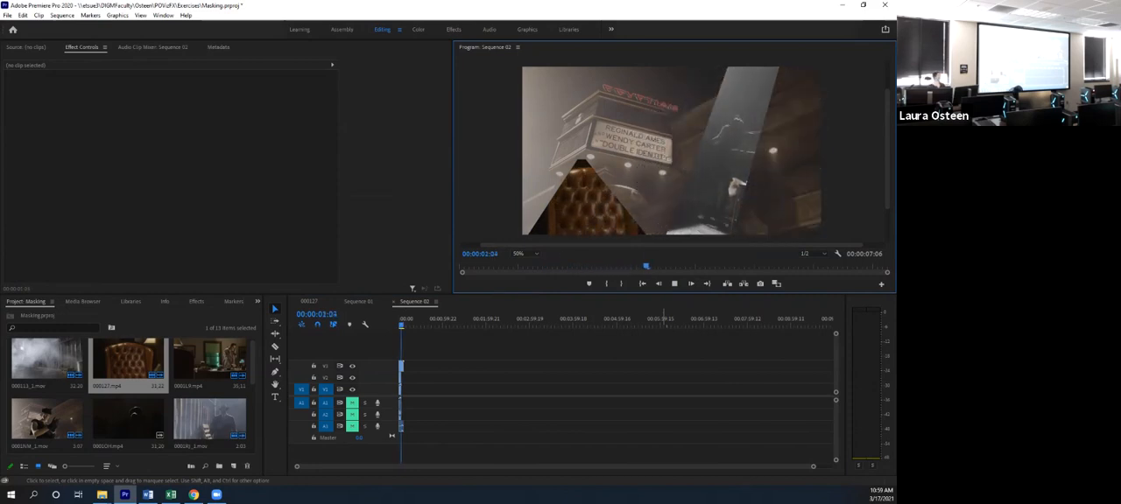
key(space)
drag(404, 367, 401, 367)
drag(813, 467, 340, 466)
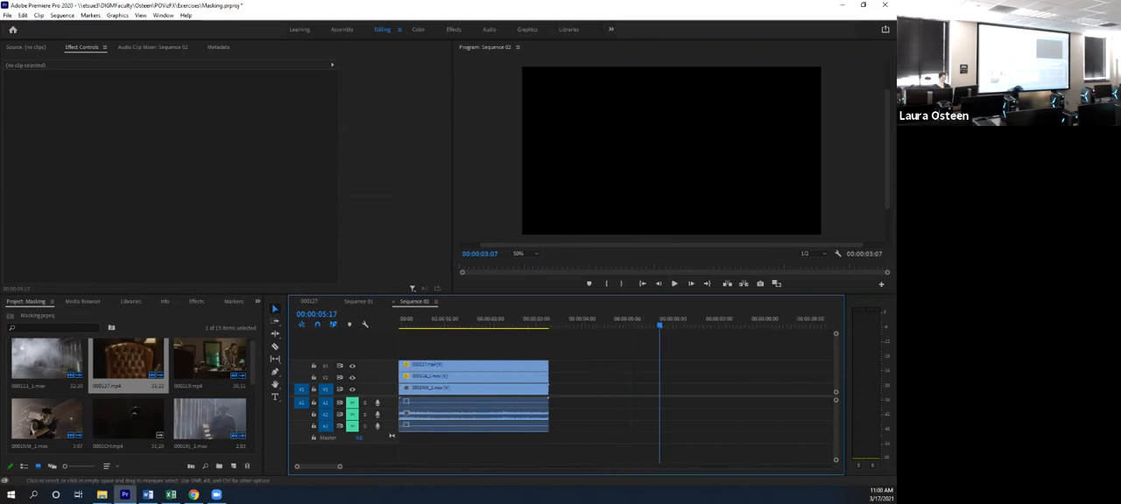
key(space)
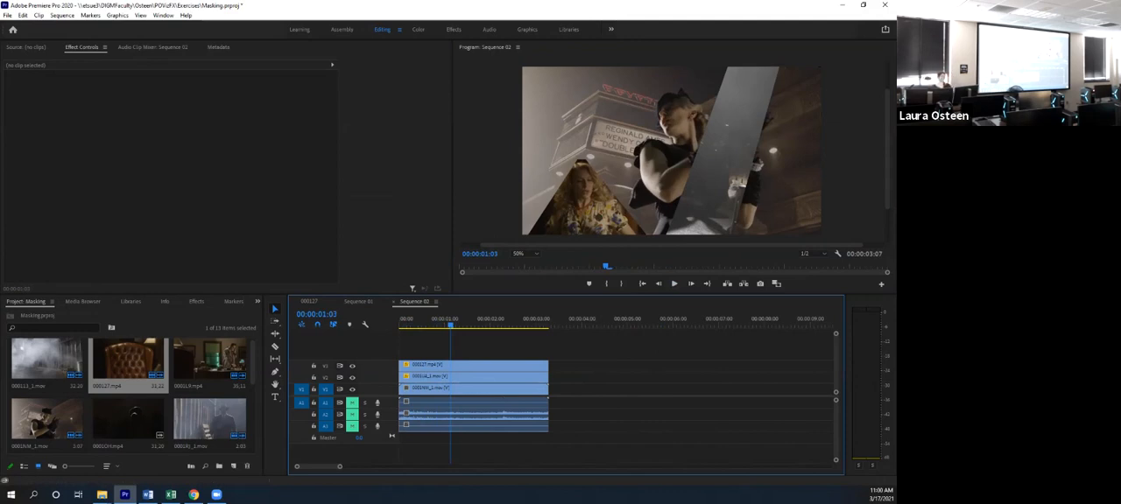
- Start Mask Path keyframing on the alley clip's slanted mask with a keyframe at 00:00:01:22
drag(451, 325, 504, 325)
drag(491, 325, 486, 325)
click(447, 377)
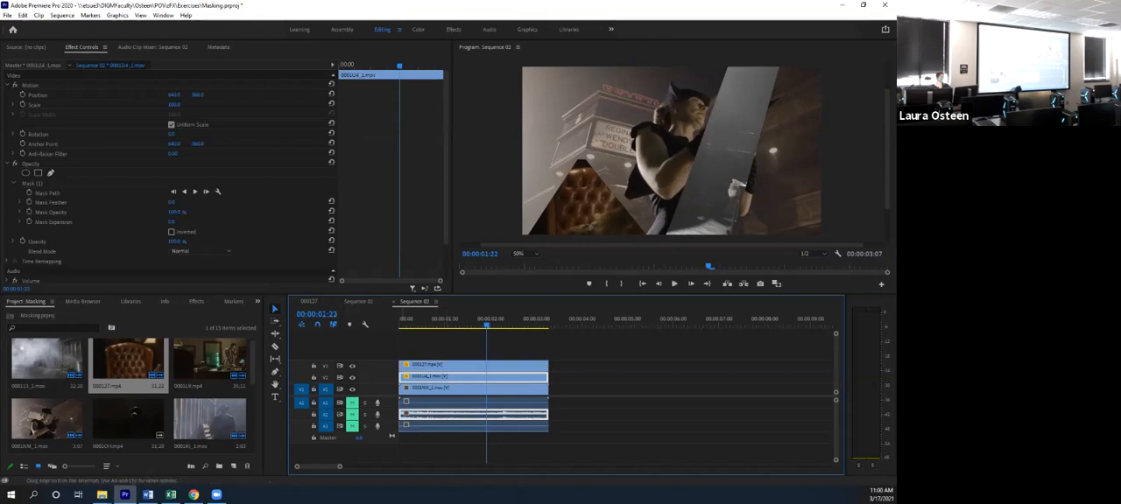
click(33, 184)
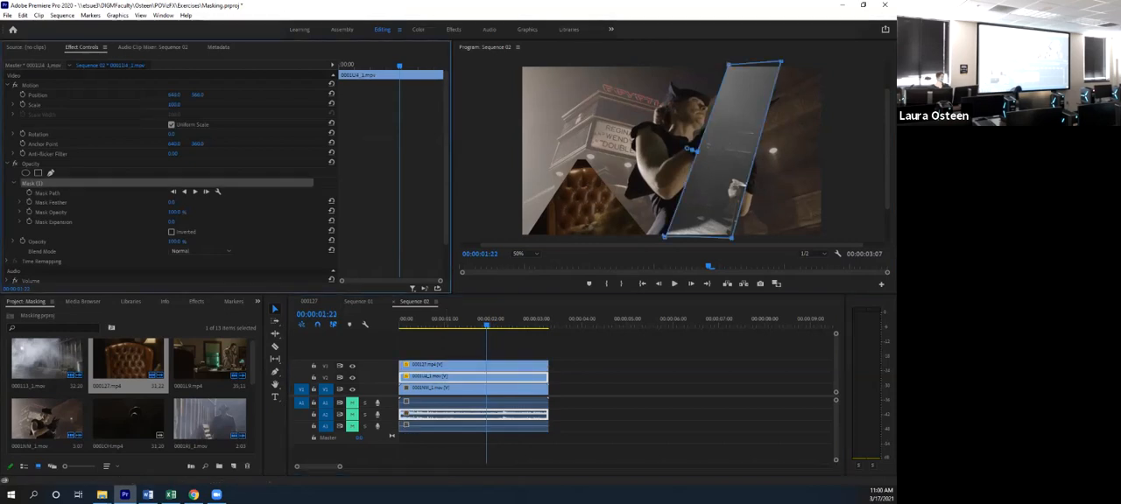
click(7, 85)
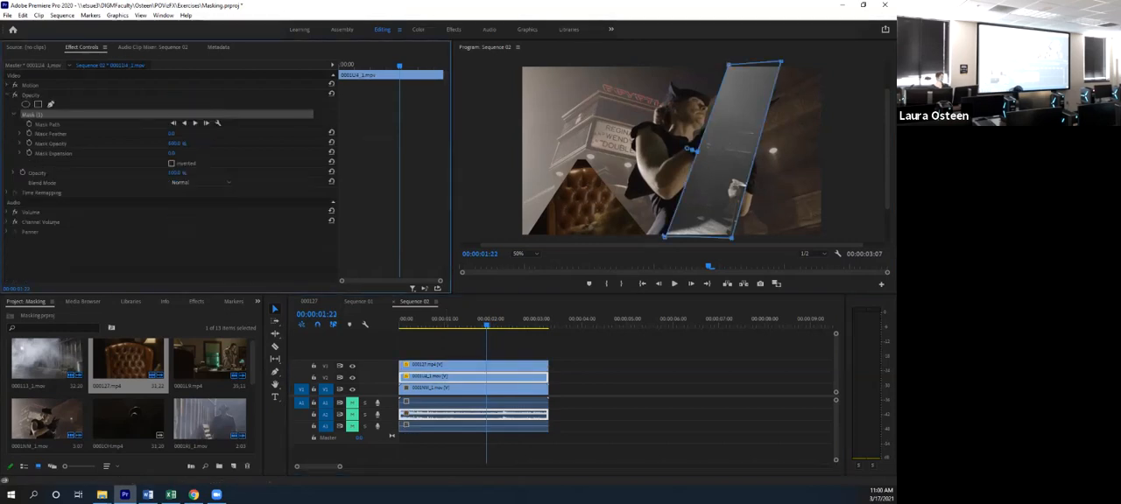
click(29, 124)
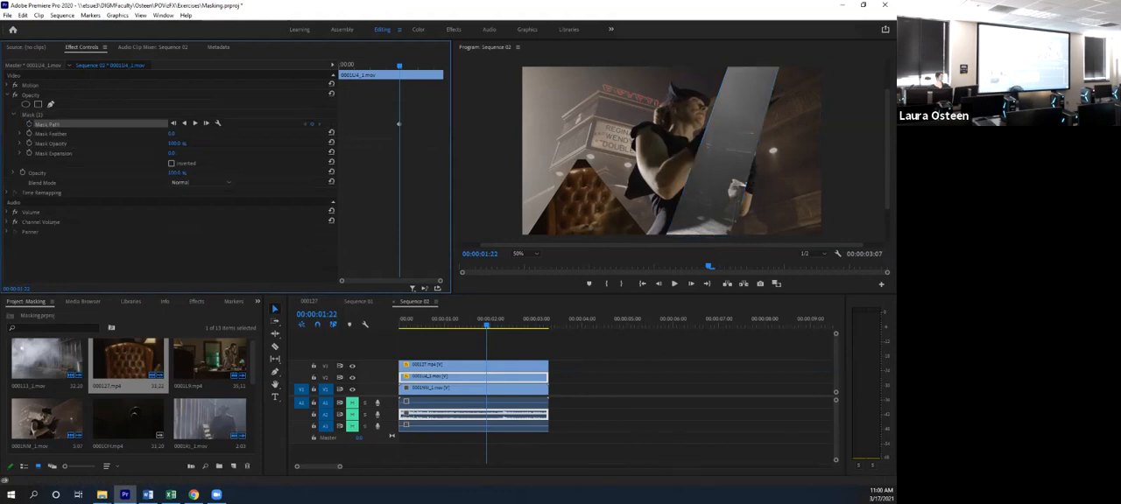
- Slide the alley clip's slanted mask off the right edge of the frame at 00:00:03:06 and play back the animation
drag(486, 324, 549, 325)
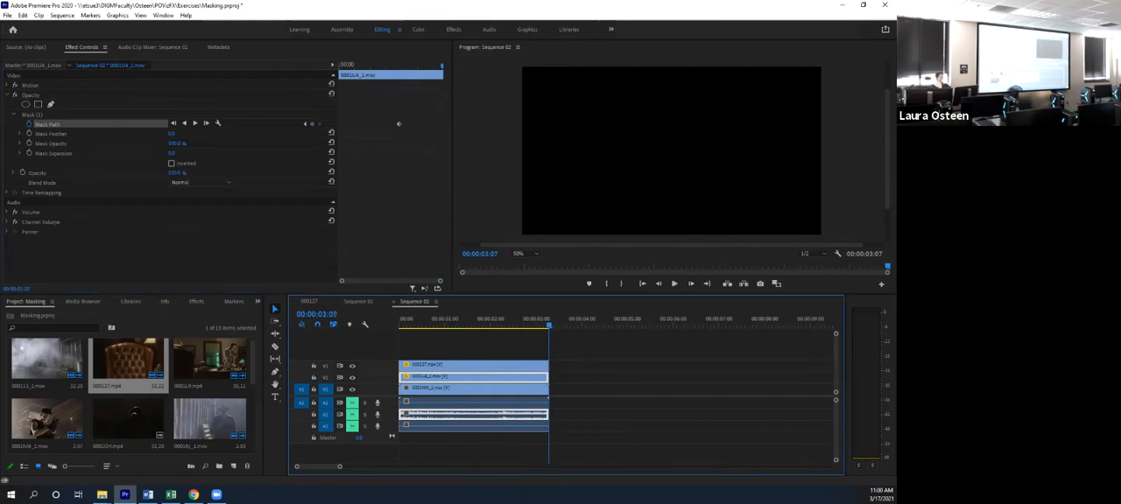
click(32, 114)
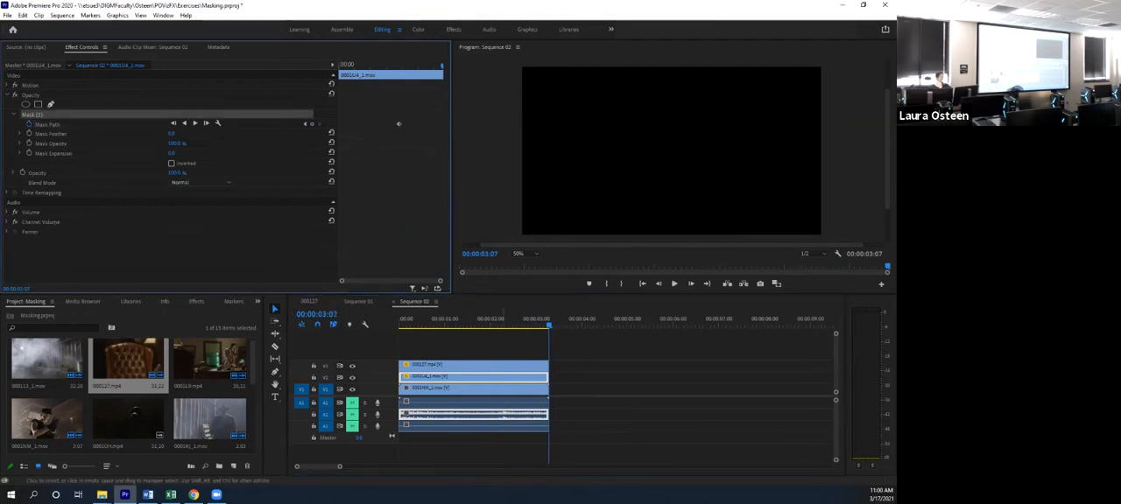
key(Left)
drag(724, 167, 881, 170)
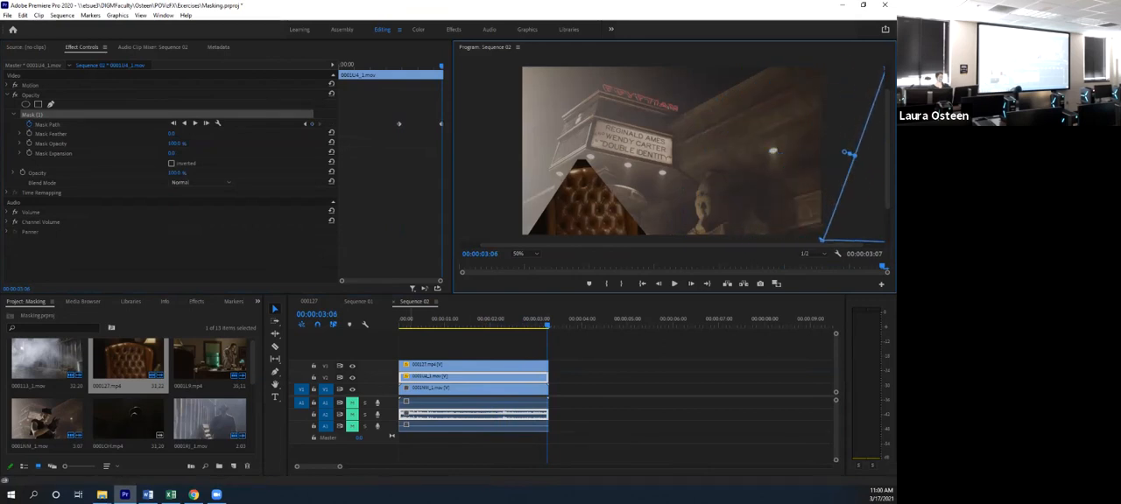
drag(547, 325, 400, 325)
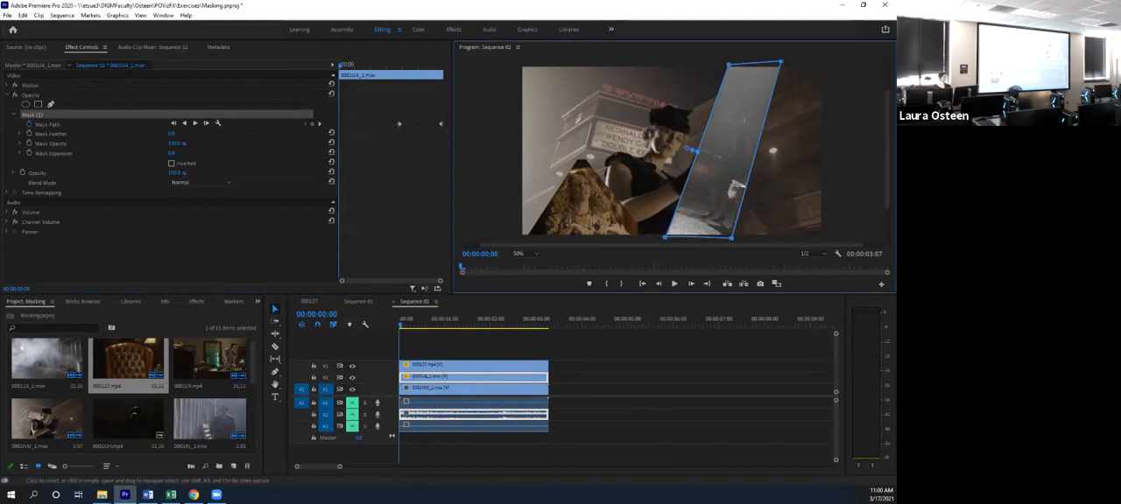
click(464, 366)
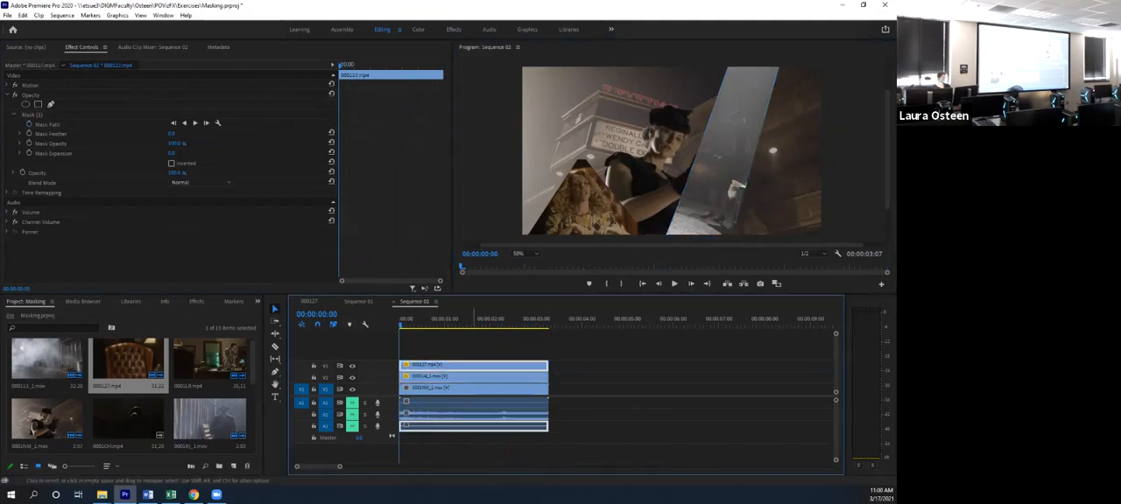
key(space)
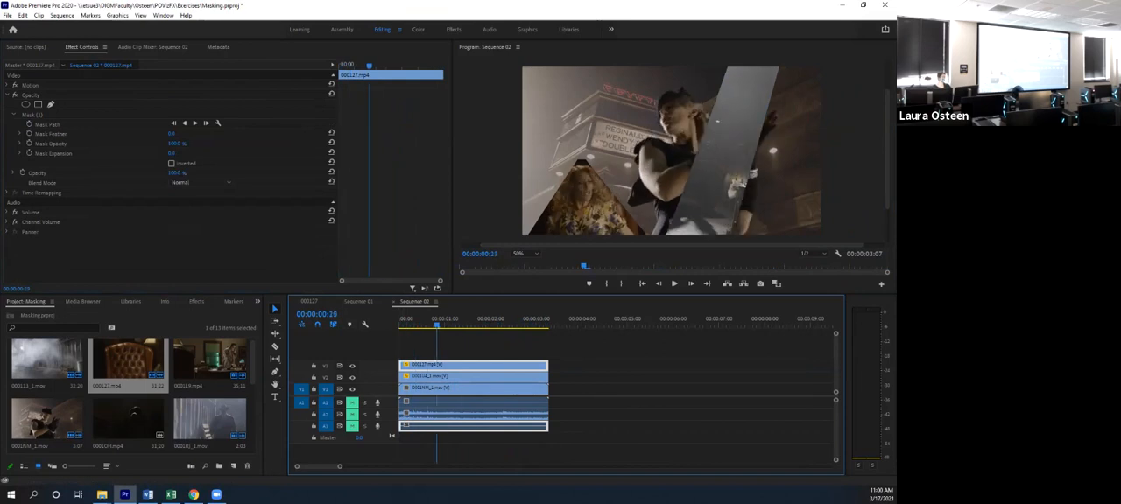
key(space)
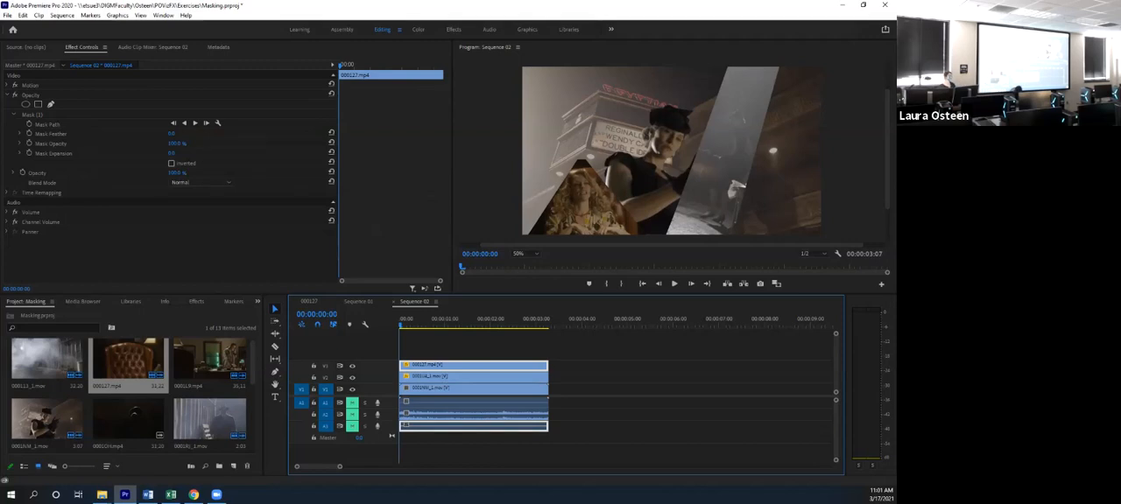
- Start Mask Path keyframing on the armchair clip's triangular mask at the sequence start and add a second keyframe at 00:00:01:16
click(29, 125)
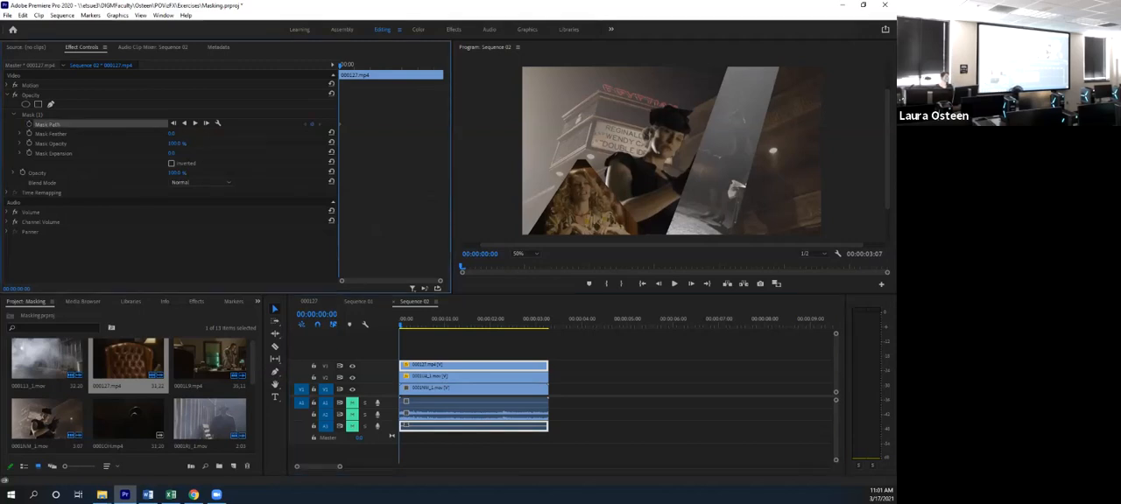
key(space)
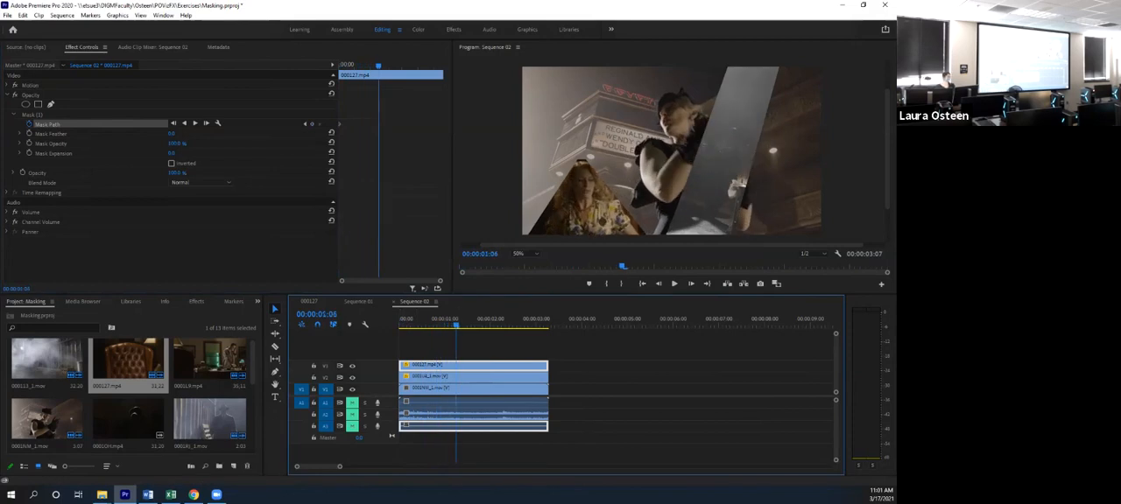
mouse_move(481, 325)
mouse_down()
mouse_move(494, 325)
mouse_move(458, 325)
mouse_move(487, 325)
mouse_move(475, 325)
mouse_up()
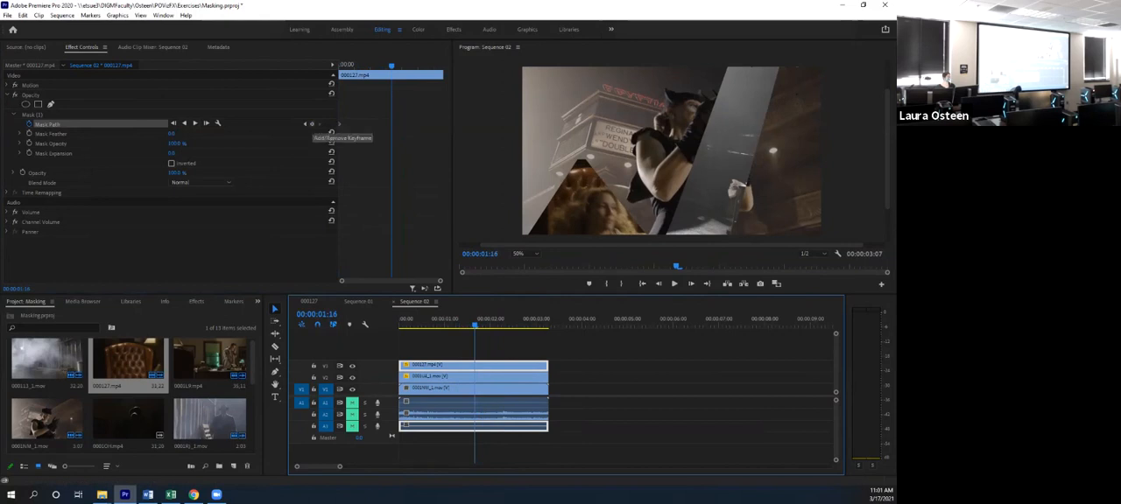
click(312, 124)
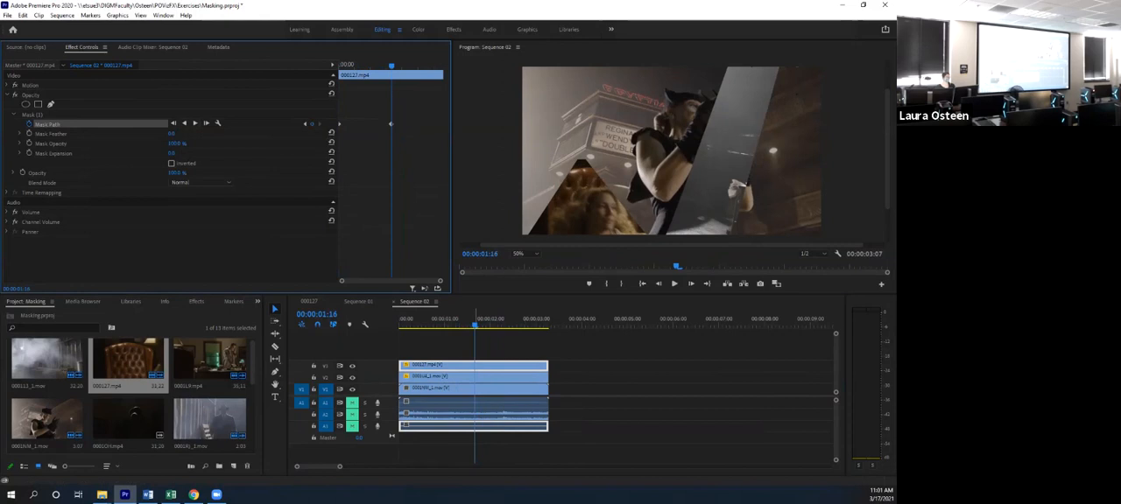
- Move the armchair clip's triangular mask down towards the bottom edge of the frame at 00:00:03:06 and play back the composite
key(space)
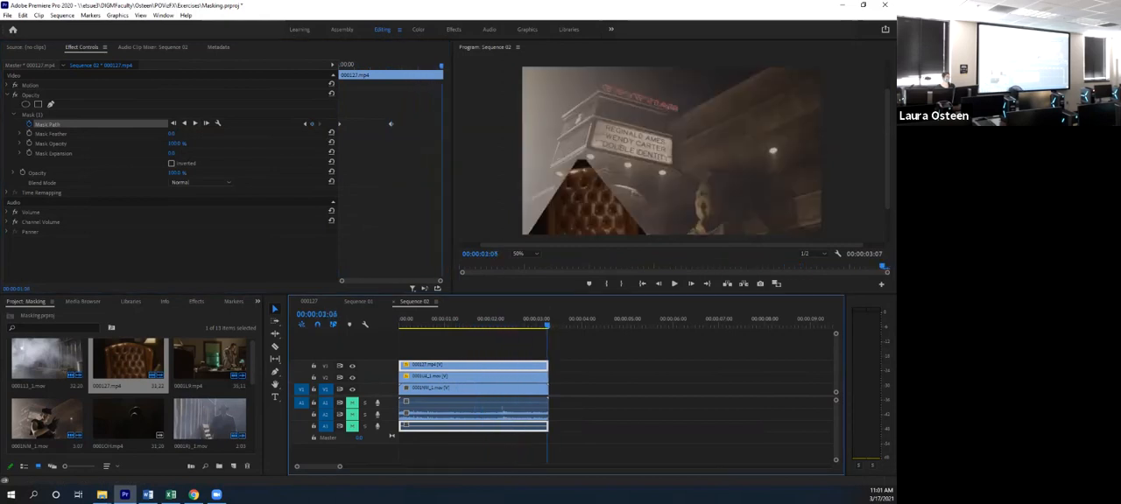
click(34, 115)
drag(582, 186, 584, 238)
drag(546, 323, 400, 325)
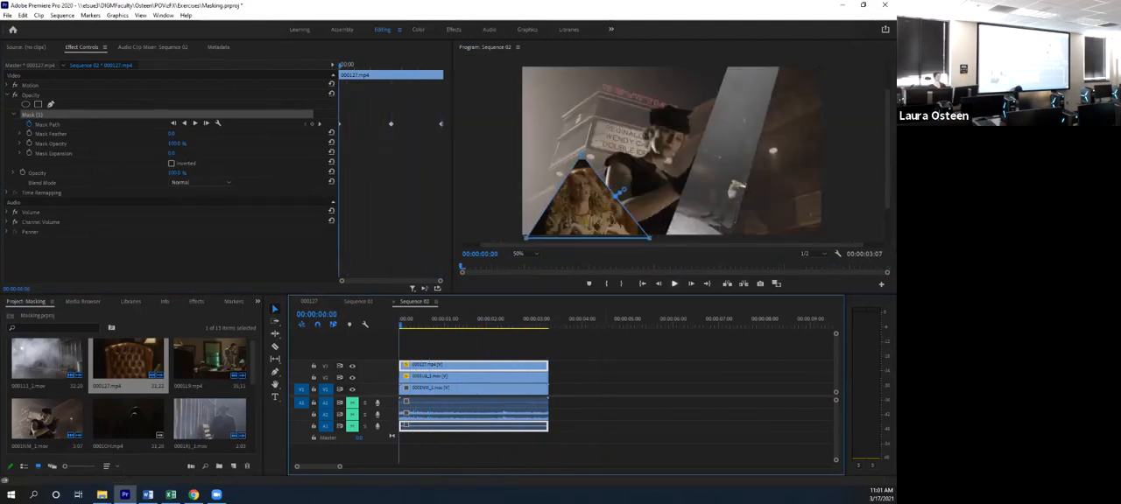
key(space)
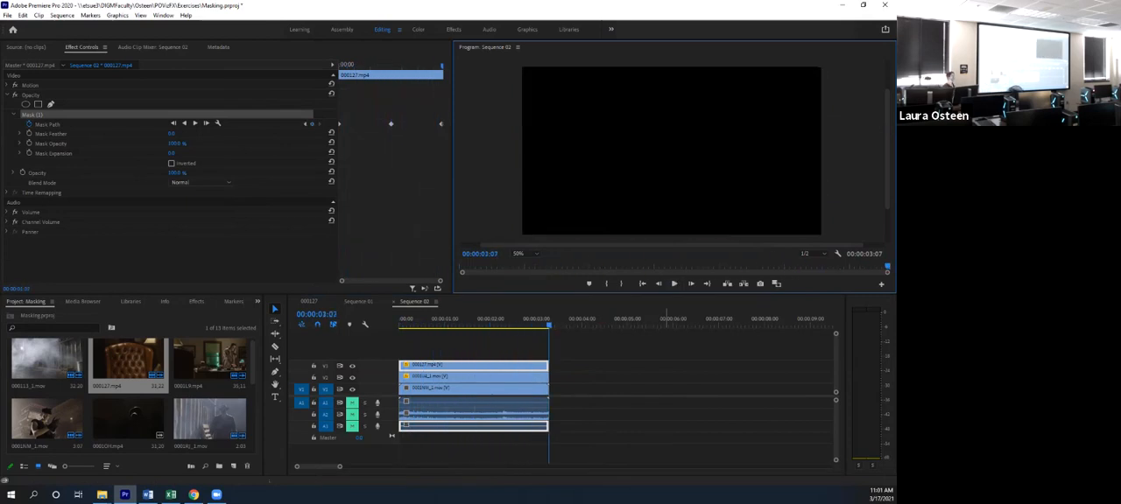
key(space)
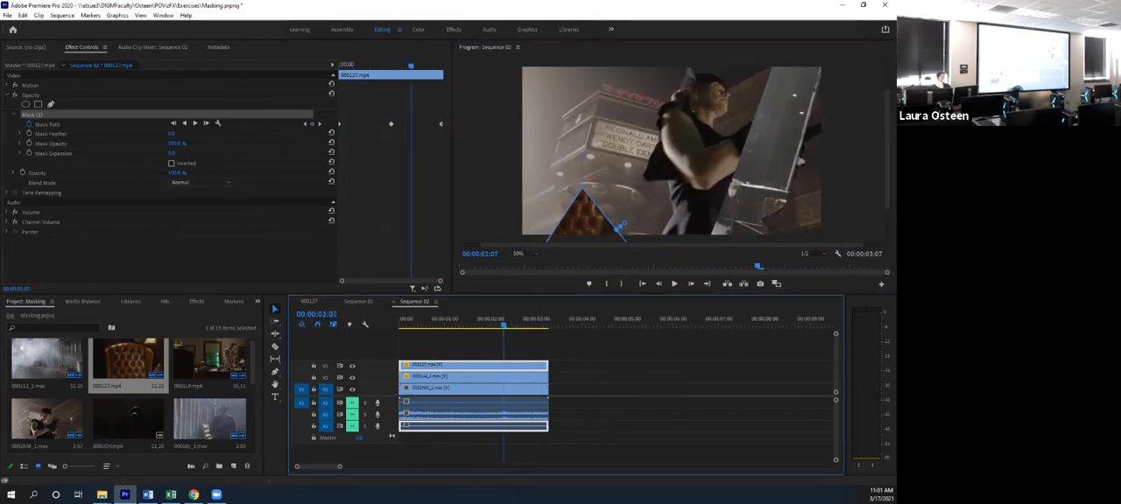
- Replace the triangular mask's last keyframe with one at 00:00:02:07 that puts it below the frame, and play back the composite
click(441, 124)
key(Delete)
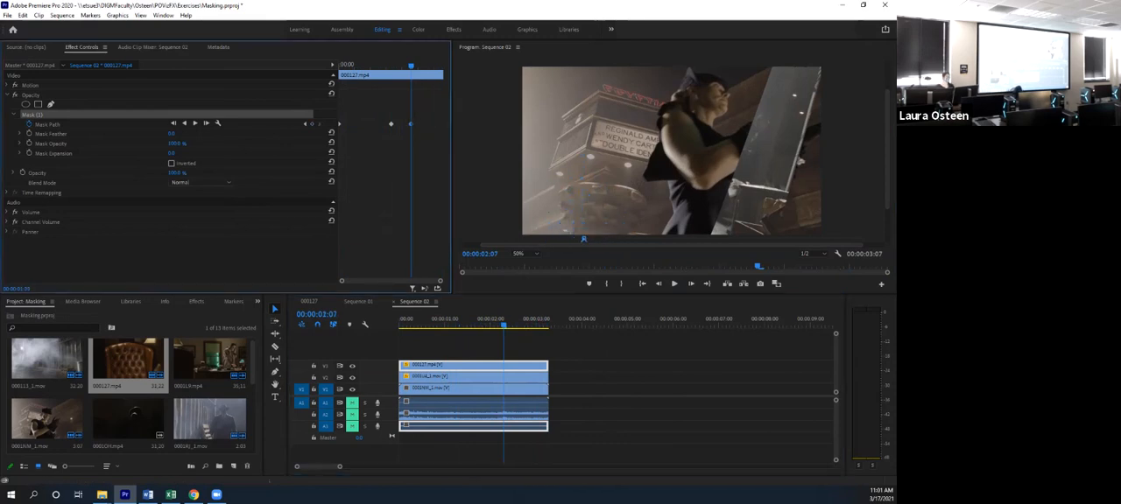
drag(504, 325, 400, 325)
key(space)
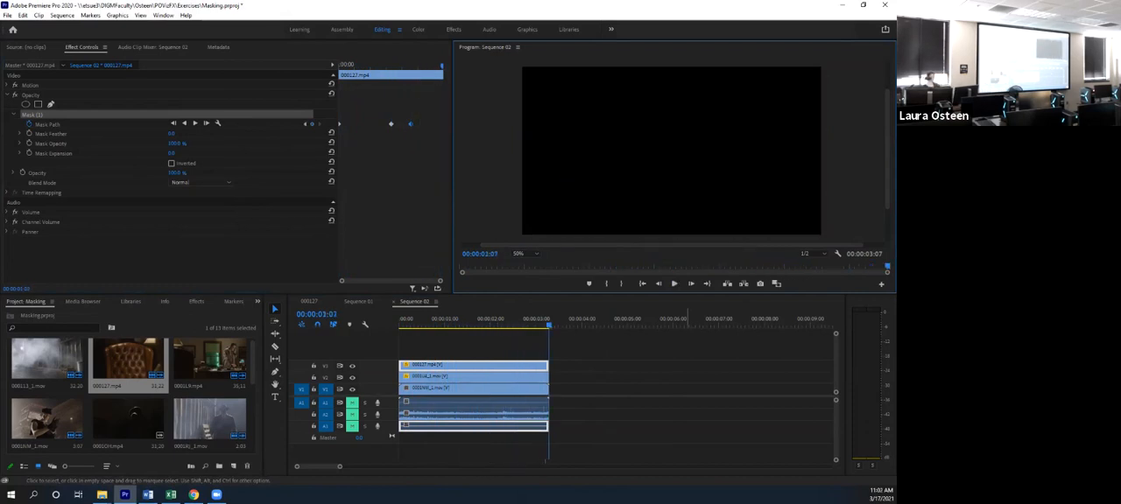
key(Home)
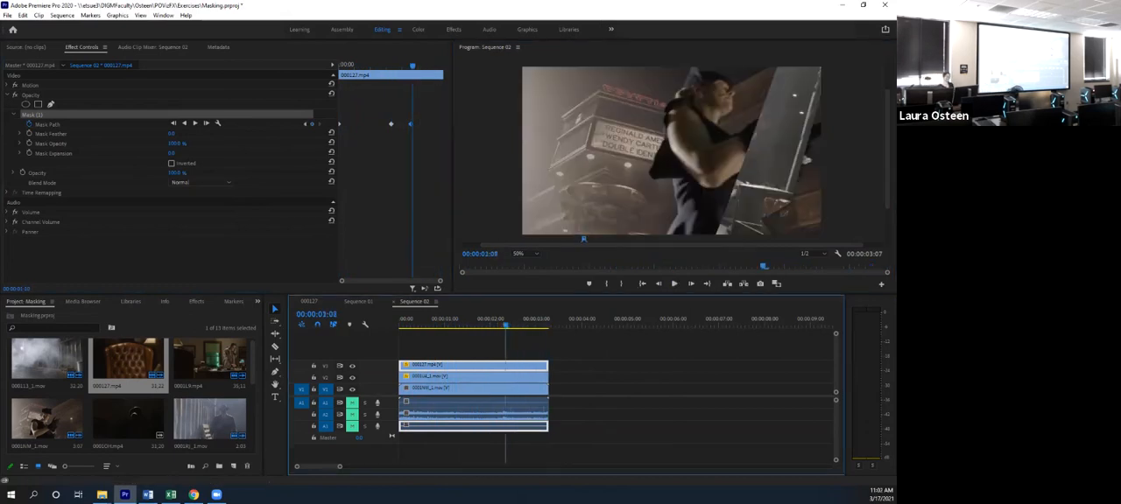
key(space)
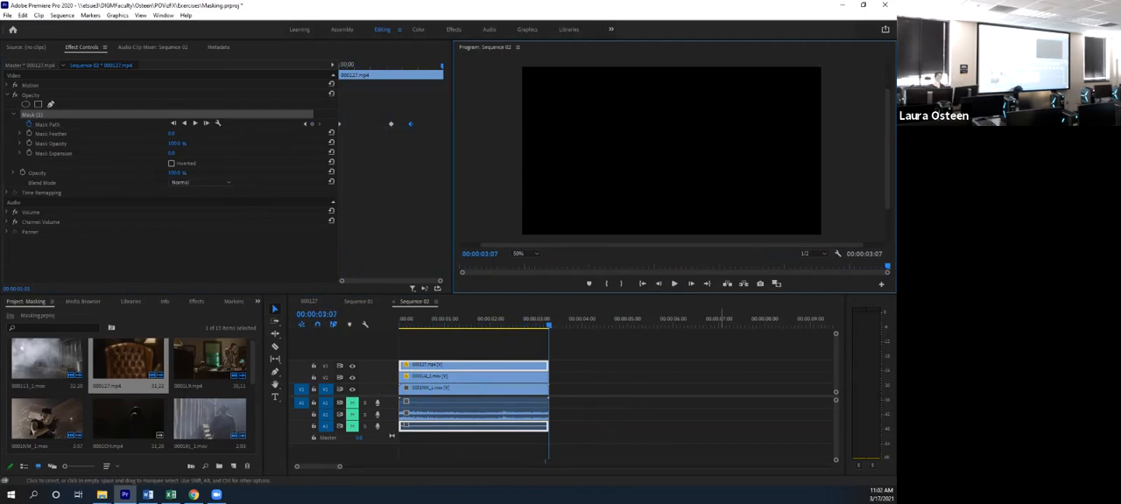
key(space)
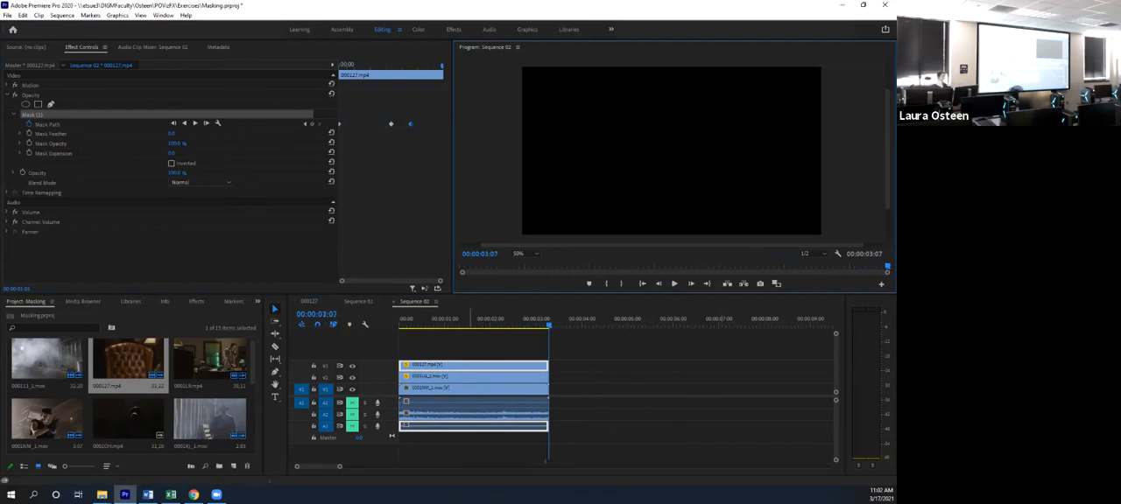
drag(489, 325, 399, 325)
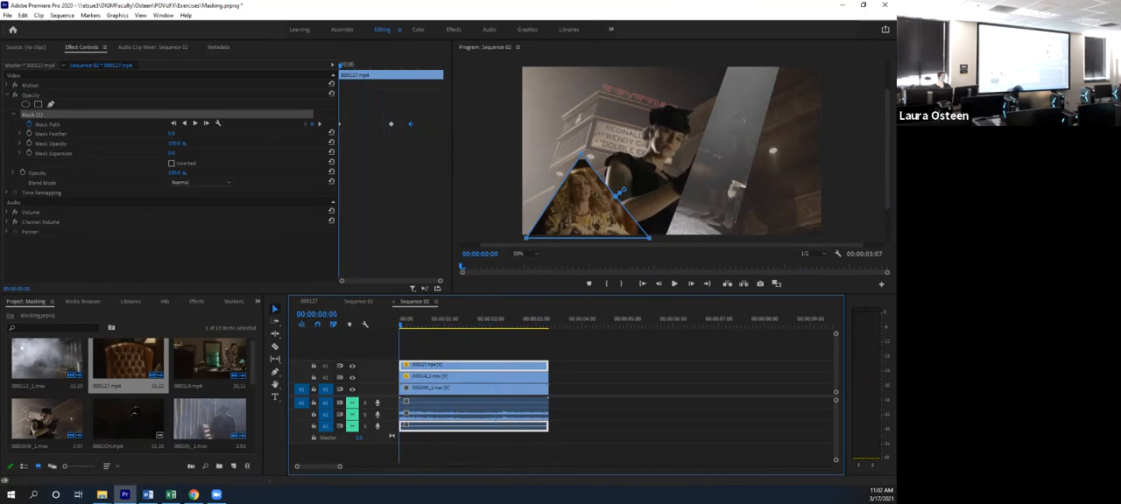
click(674, 284)
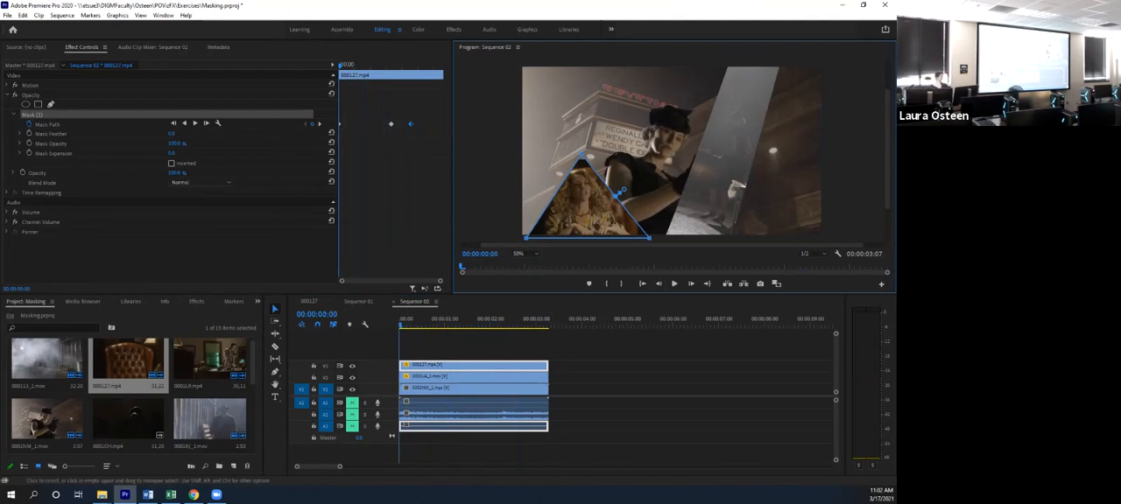
- Show the project items as a list and enlarge the area that displays them
drag(253, 364, 253, 409)
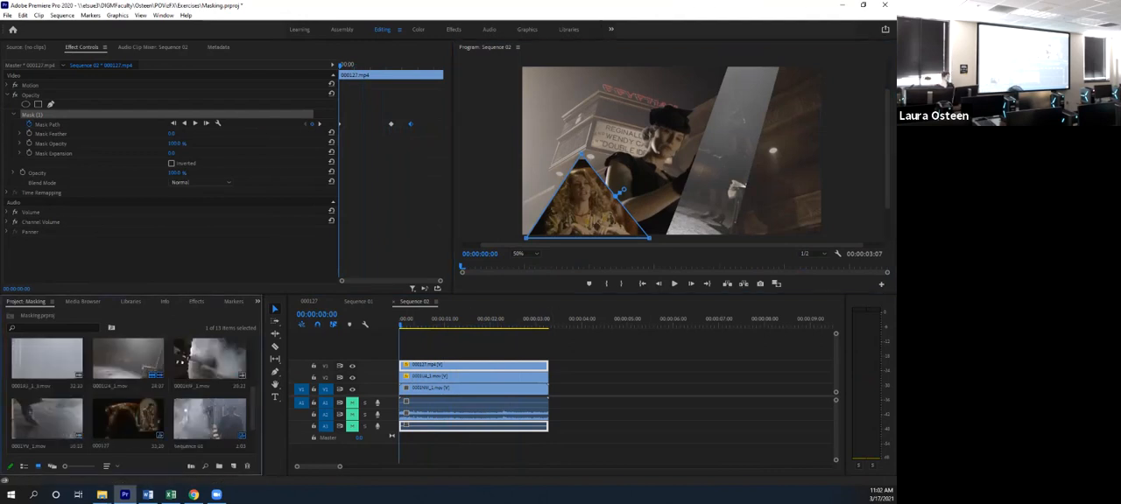
click(24, 465)
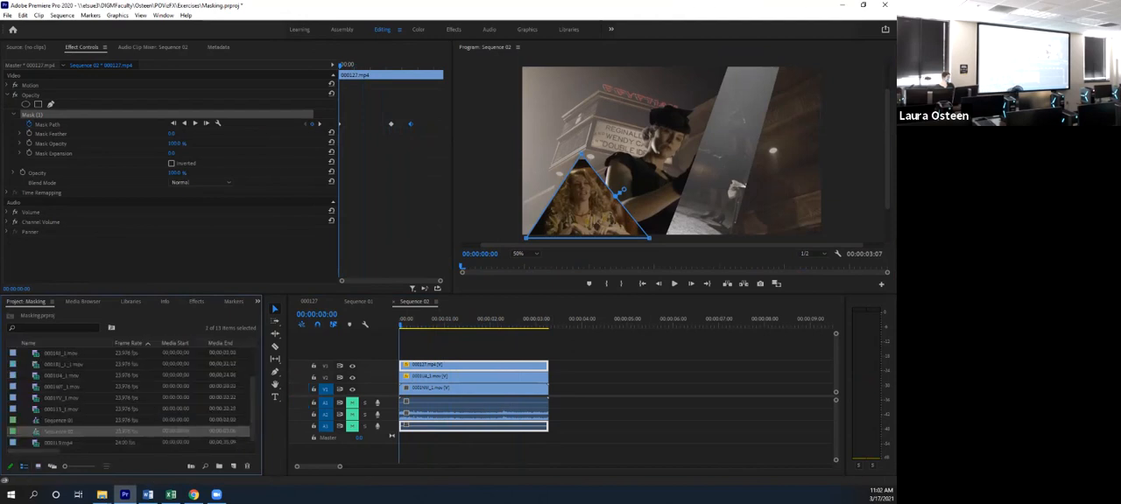
right_click(245, 443)
key(Escape)
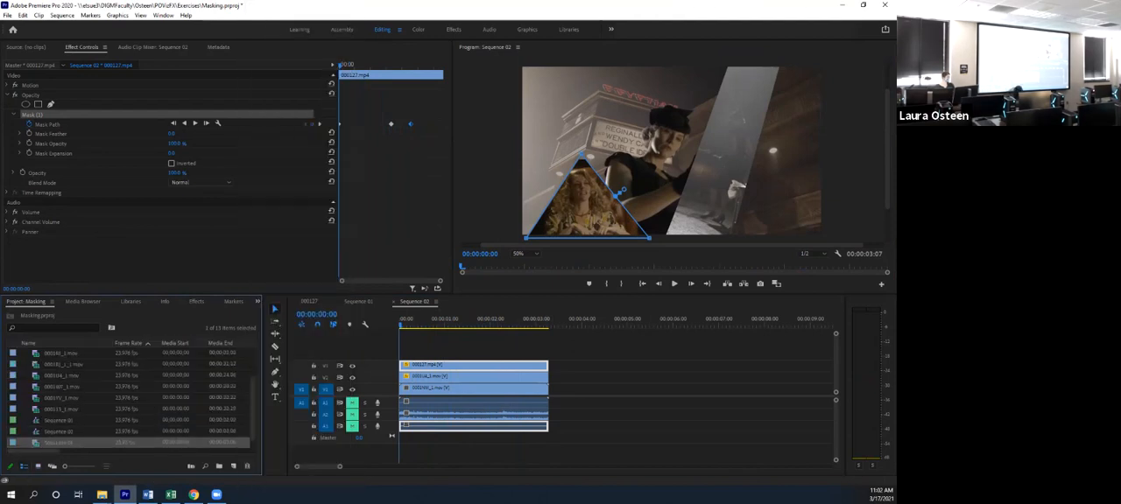
drag(208, 296, 208, 233)
right_click(123, 438)
key(Escape)
- Create a Black Video item and place it at the sequence start on a new track above the other clips
click(7, 15)
mouse_move(26, 25)
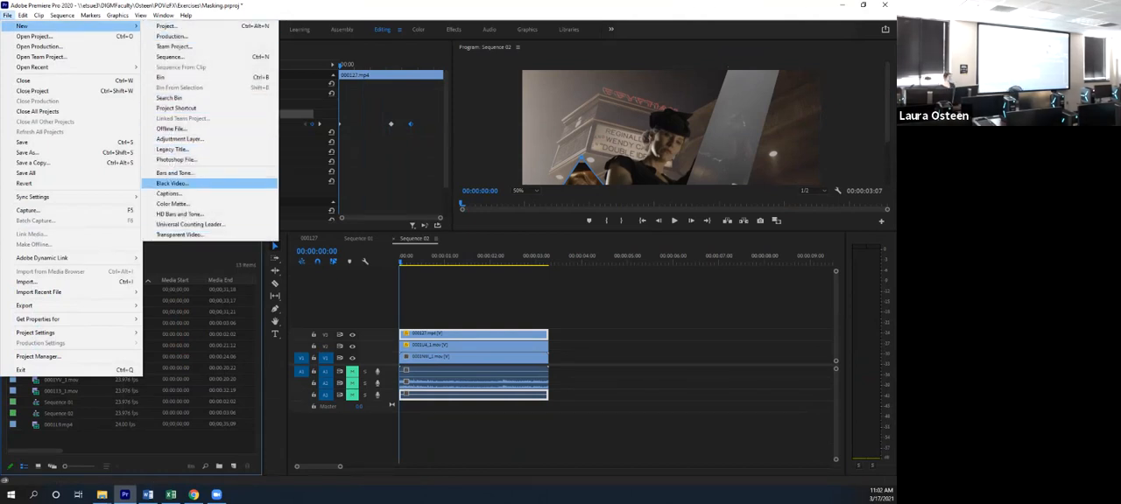
click(172, 183)
click(506, 280)
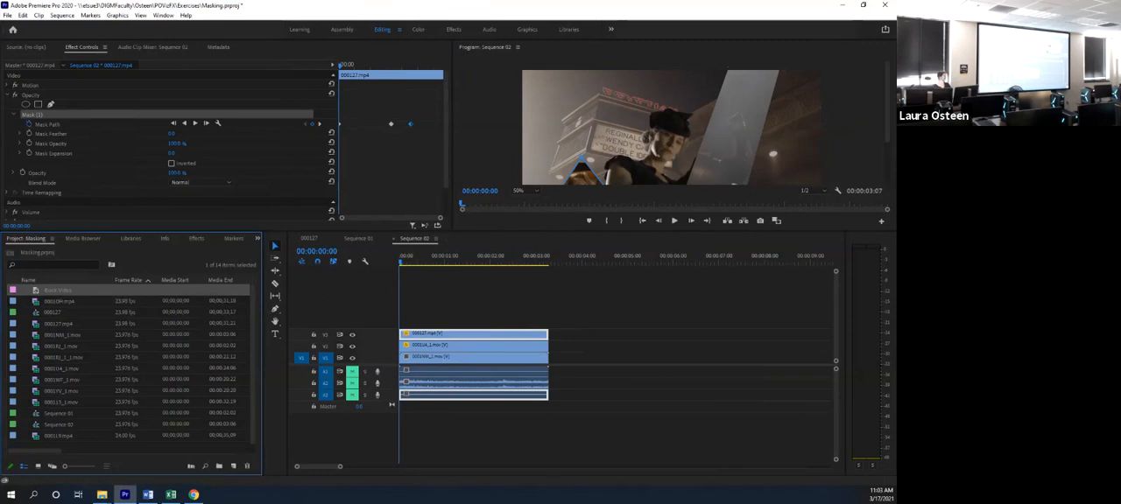
drag(57, 290, 402, 324)
key(Right)
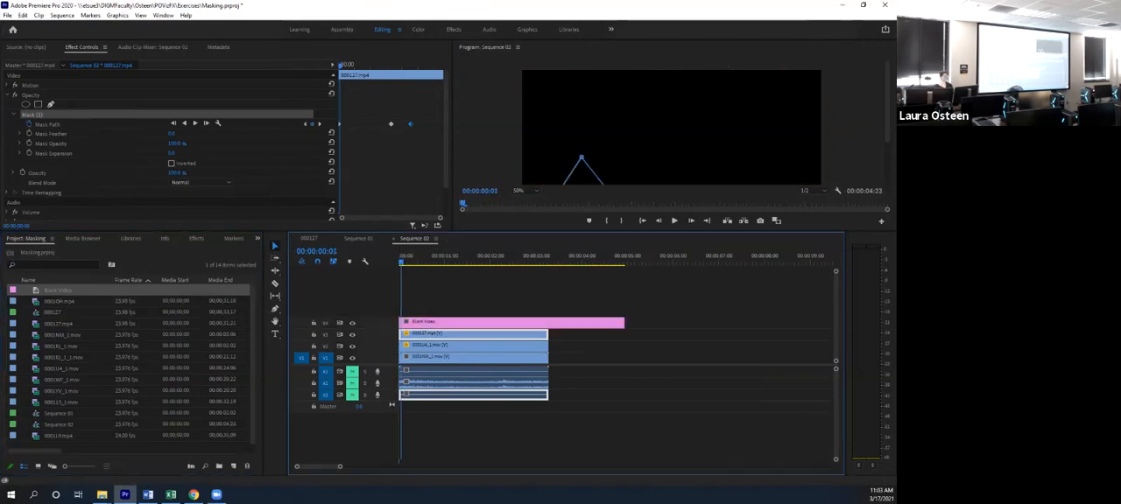
- Copy the armchair clip's animated triangular mask into the Black Video clip's Opacity with the playhead at 00:00:01:17
drag(560, 231, 561, 312)
drag(401, 342, 477, 341)
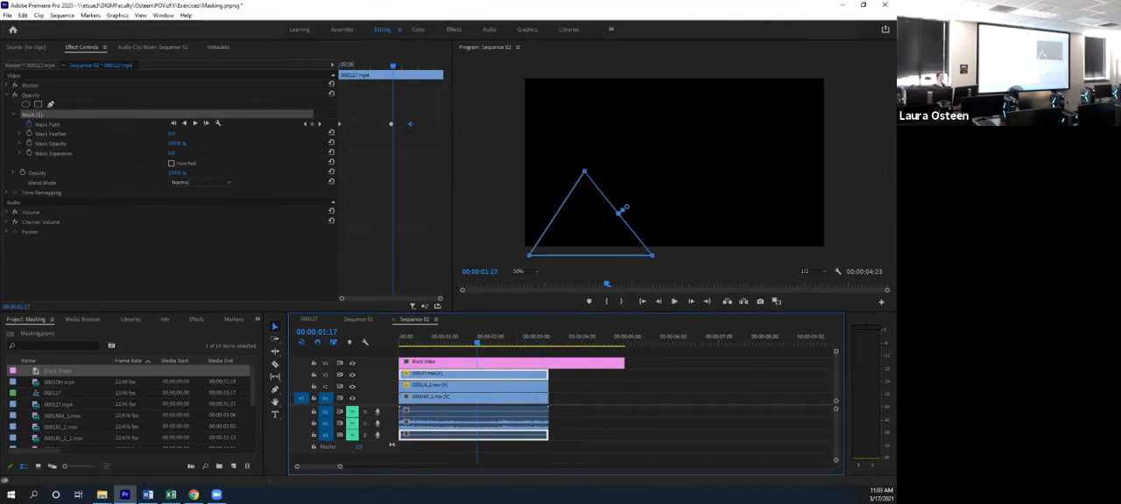
click(44, 115)
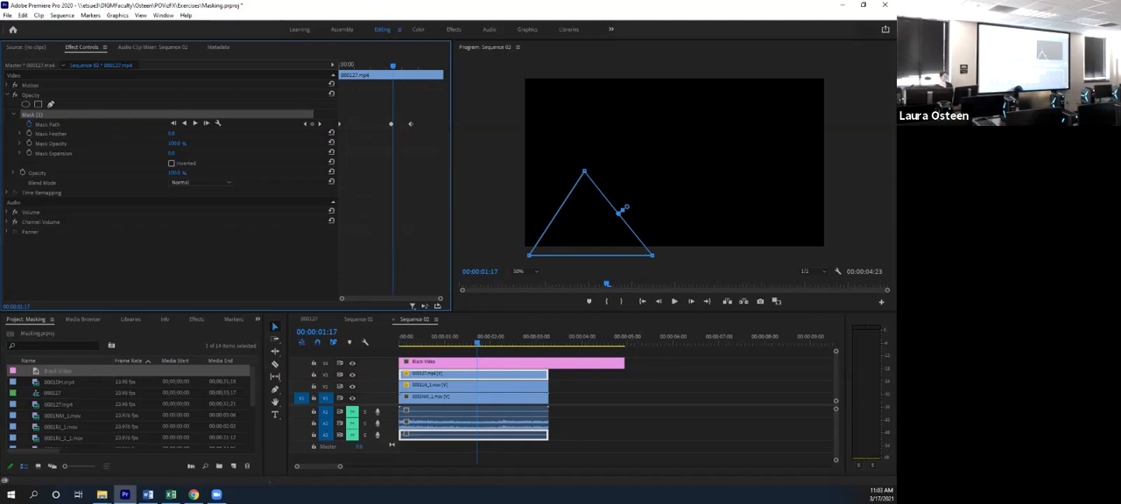
click(513, 363)
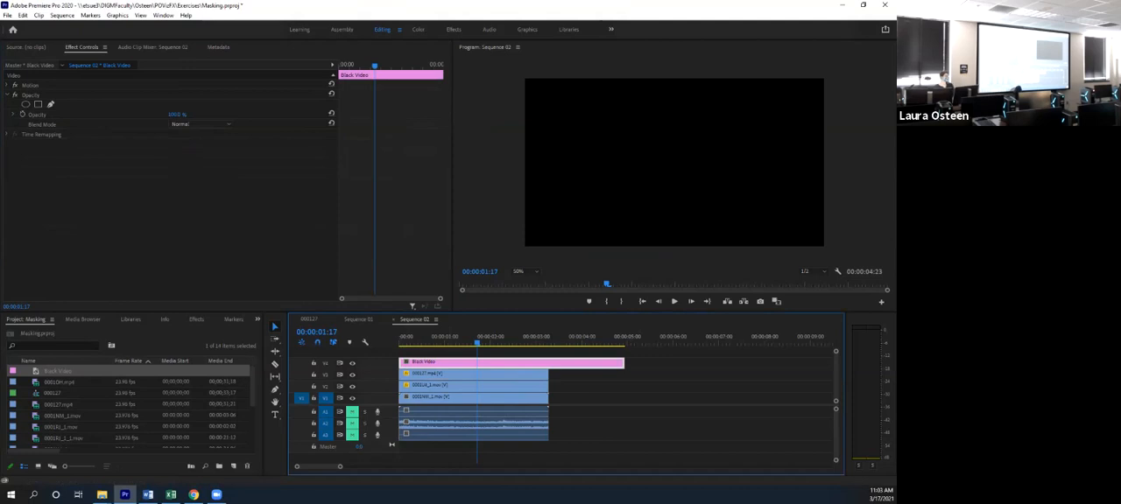
click(35, 94)
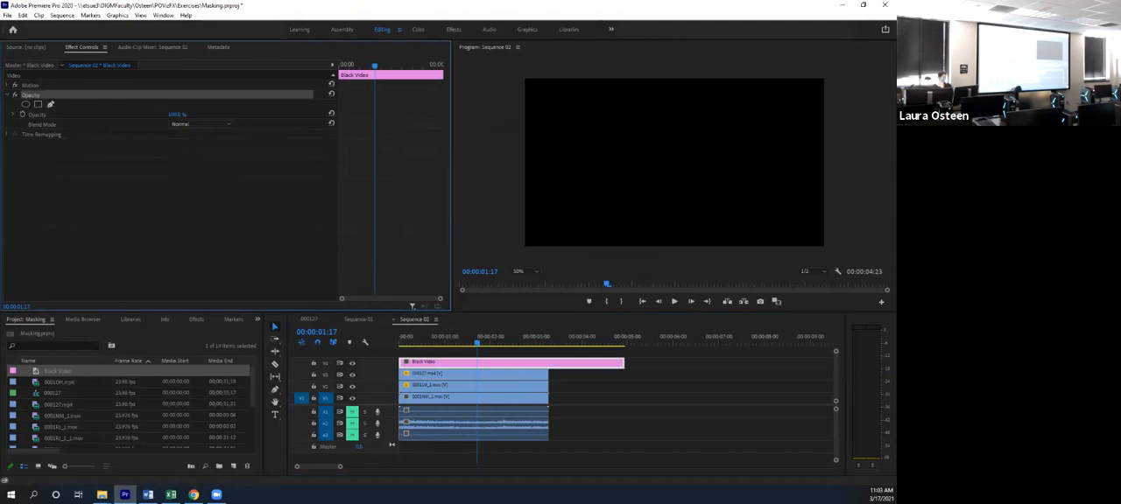
key(ctrl+v)
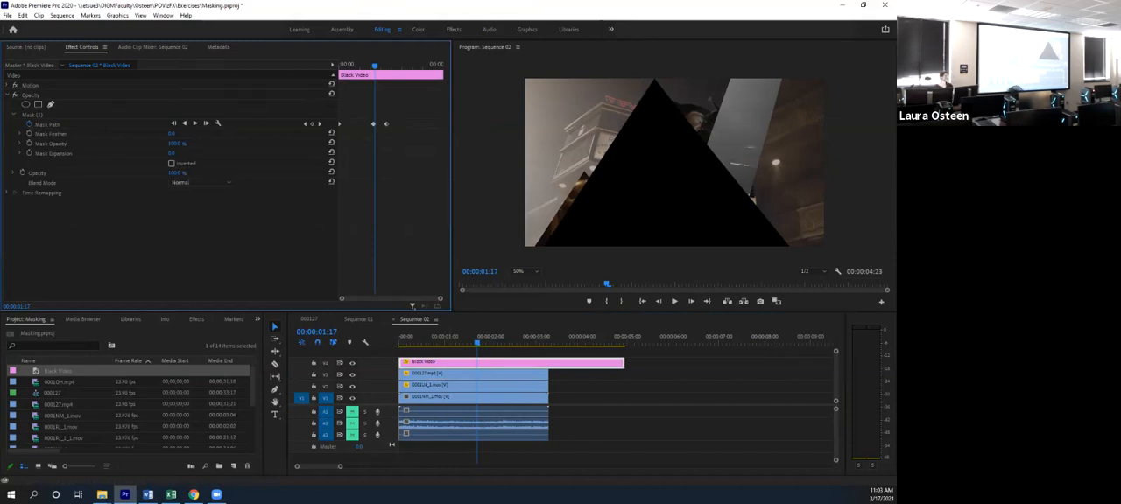
- Set the Black Video clip's Scale to 47 to match the armchair clip's scale
click(473, 374)
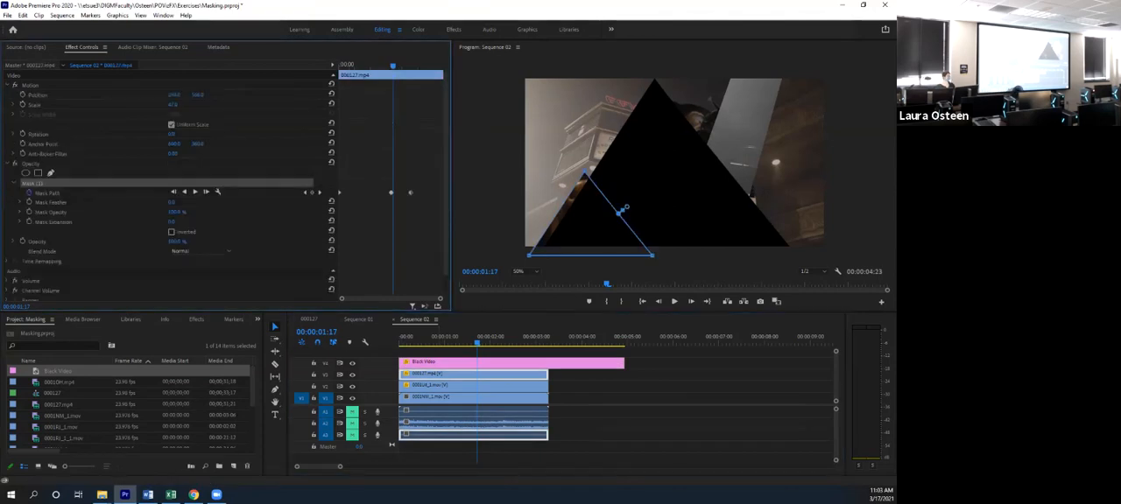
click(462, 363)
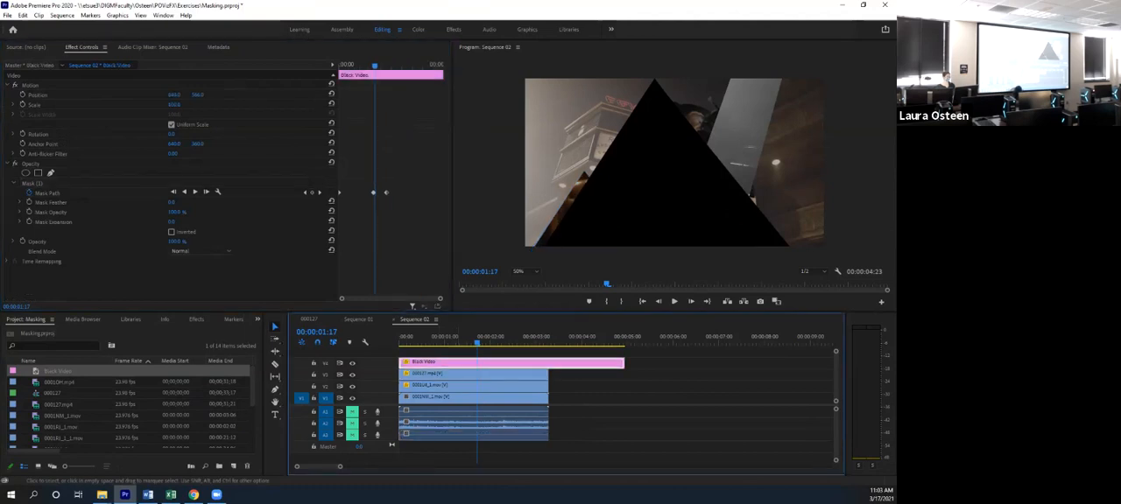
click(175, 105)
text(4)
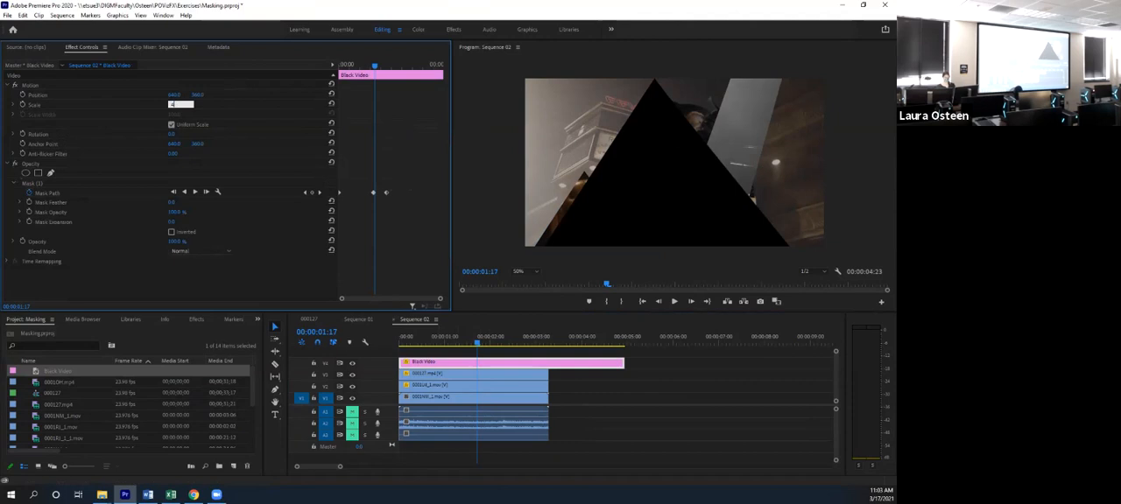
key(Return)
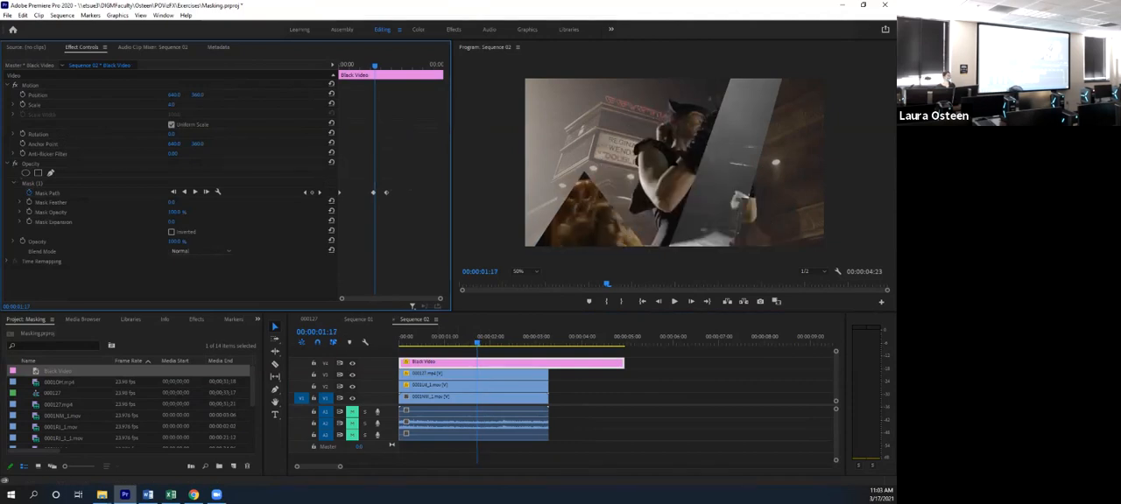
click(172, 105)
text(40)
key(Return)
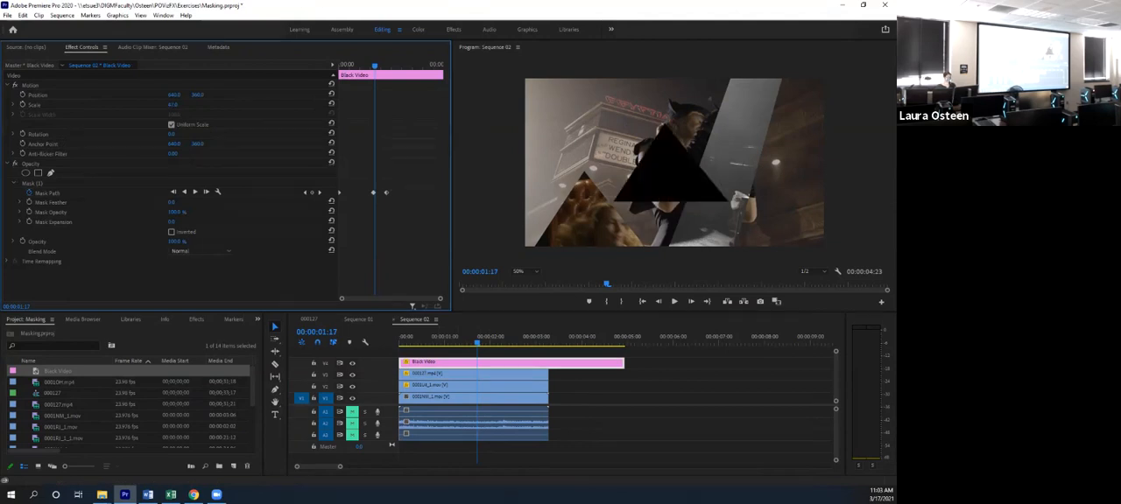
- Reposition the Black Video so its triangle covers the armchair triangle, and enlarge its Scale to about 50
click(674, 260)
click(525, 363)
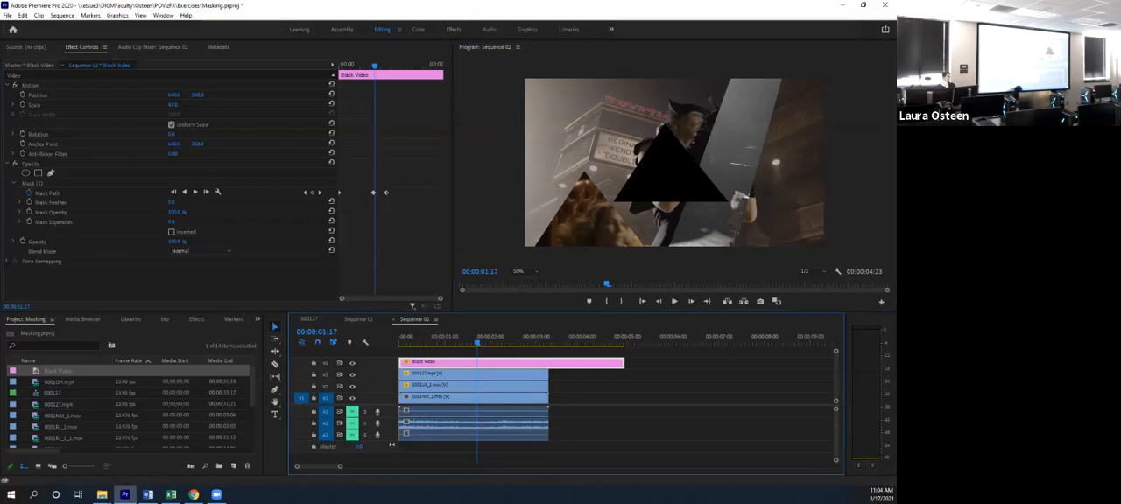
click(33, 184)
drag(670, 176, 624, 164)
drag(175, 95, 291, 94)
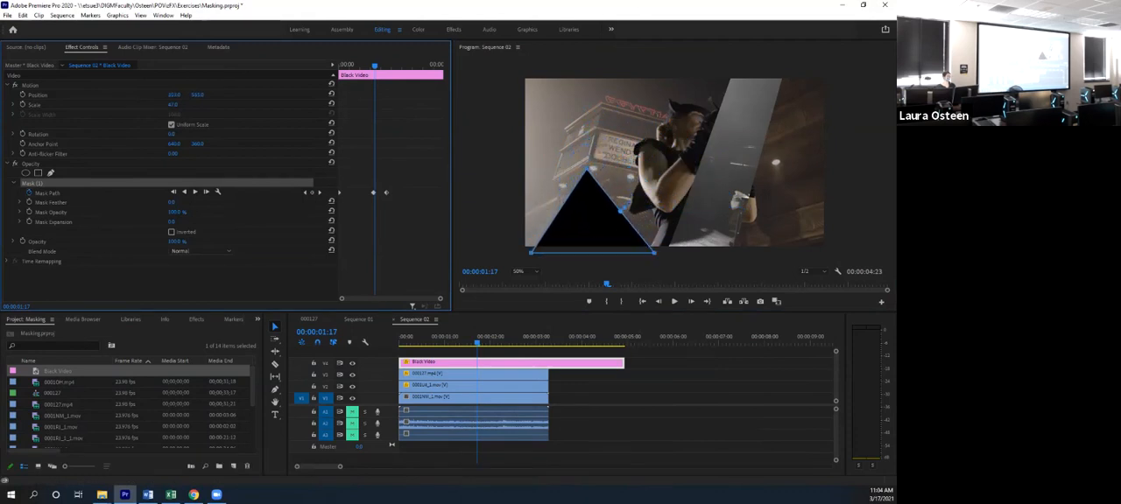
drag(160, 95, 156, 95)
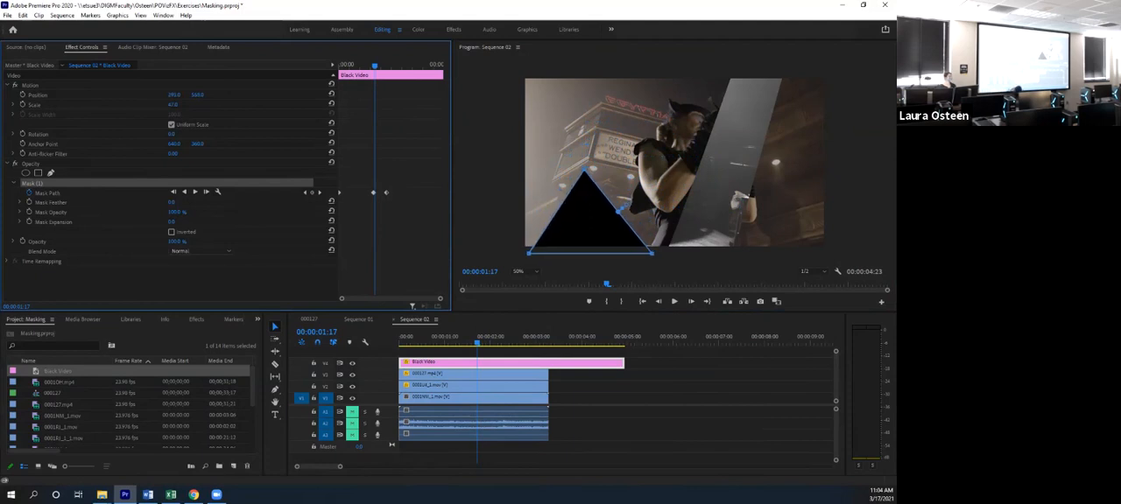
drag(172, 105, 176, 106)
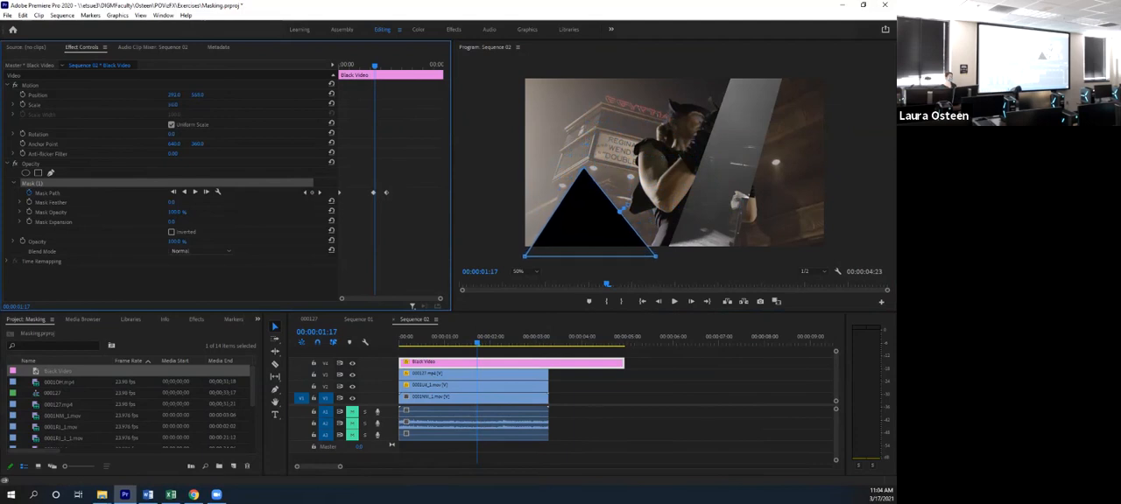
- Swap the armchair clip onto the track above the Black Video and trim the Black Video to the other clips' end
drag(473, 374, 699, 374)
drag(529, 362, 529, 375)
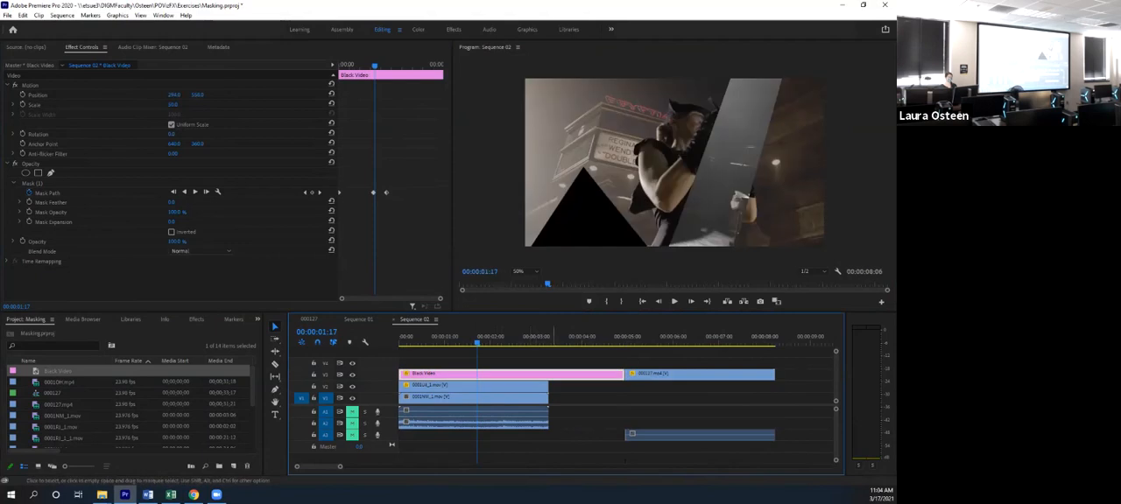
drag(699, 374, 475, 362)
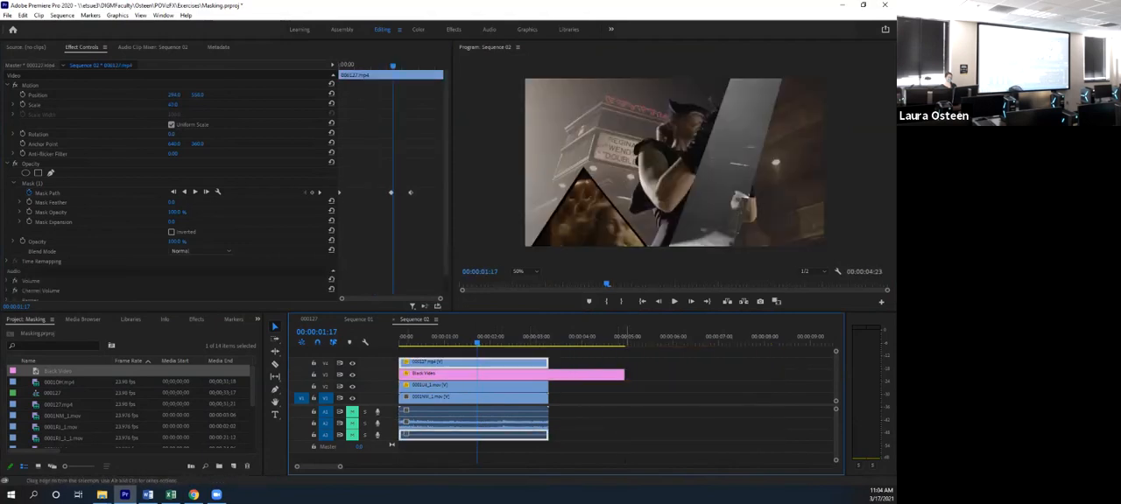
drag(624, 374, 549, 375)
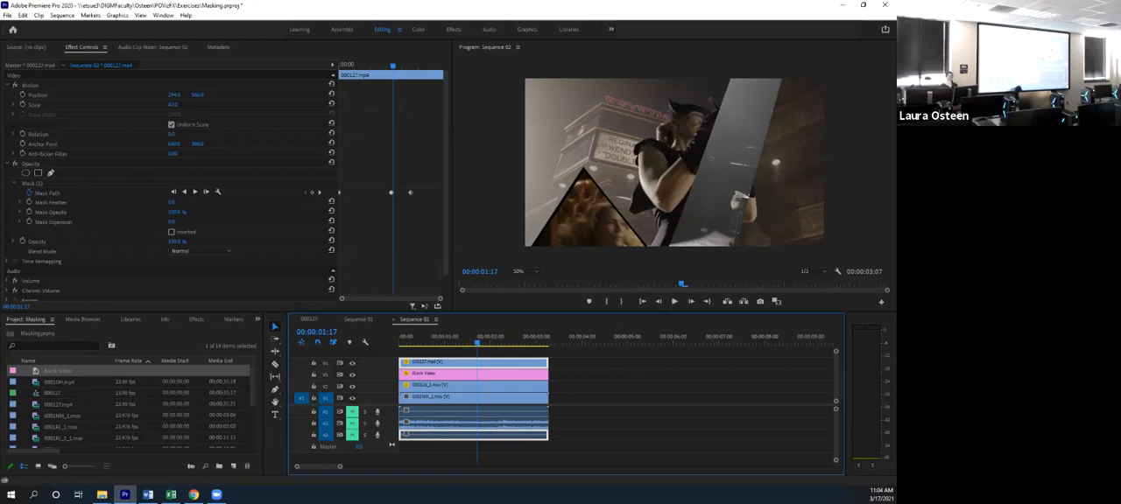
- Show the slanted strip clip's mask outline and add a second Black Video on a new top track, trimmed to the clips' end
click(447, 374)
click(448, 352)
click(447, 386)
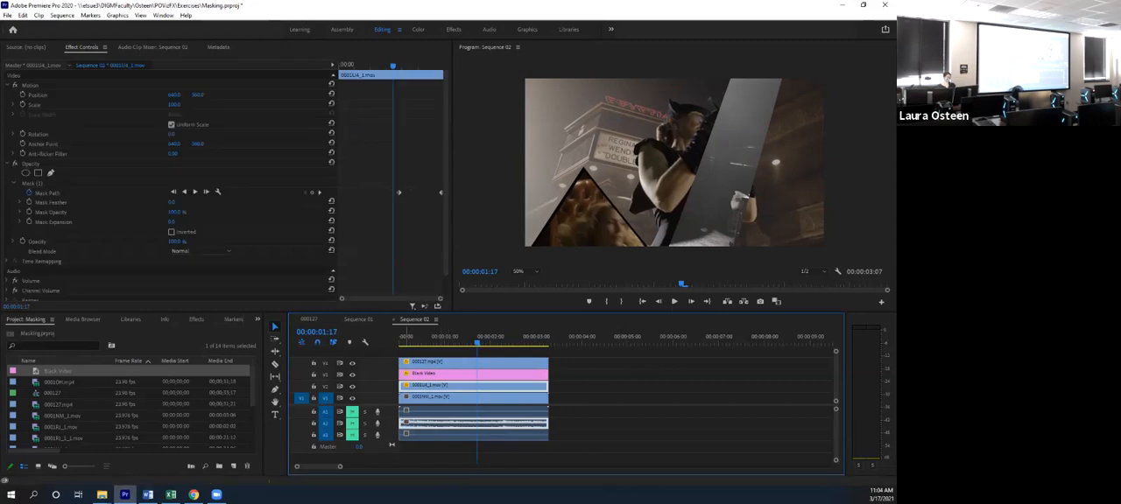
click(675, 175)
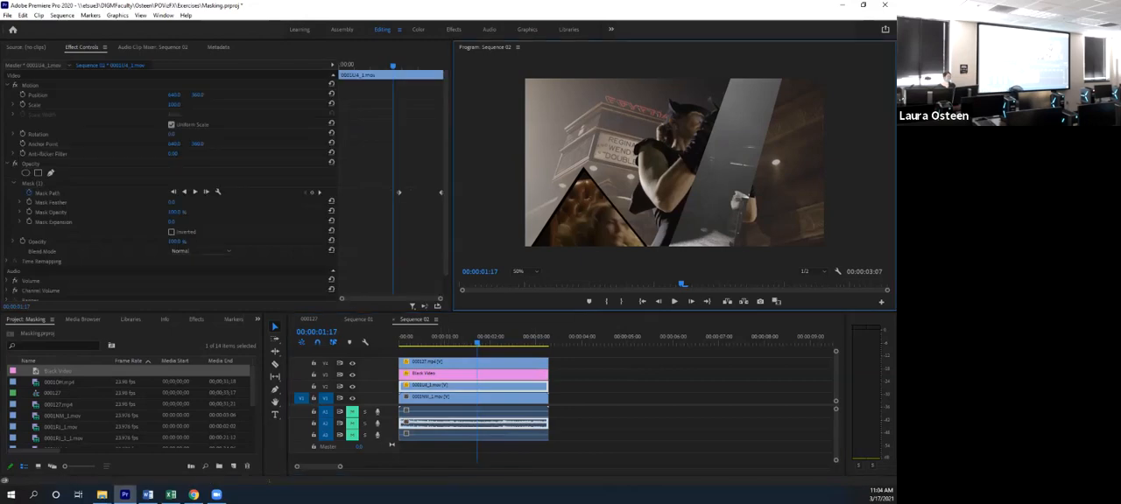
click(33, 184)
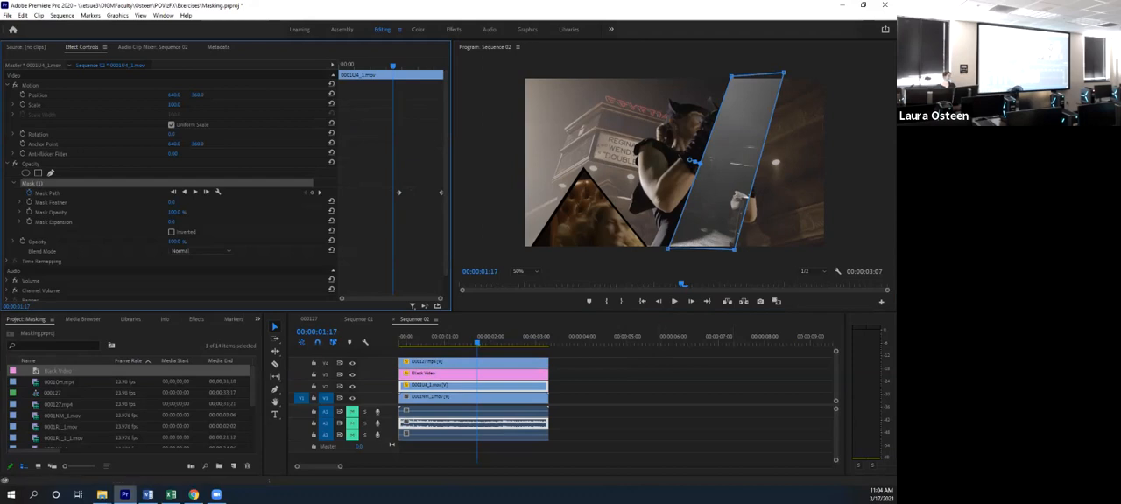
drag(58, 371, 427, 352)
drag(623, 351, 548, 352)
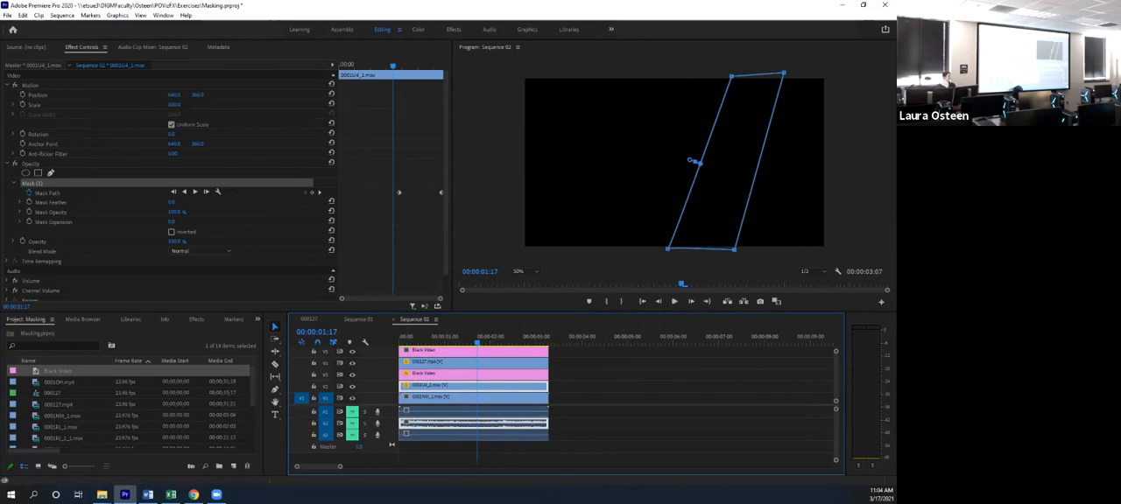
- Add a four-point opacity mask to the top Black Video, shaped as a thin line along the slanted strip's left edge without feather
click(490, 350)
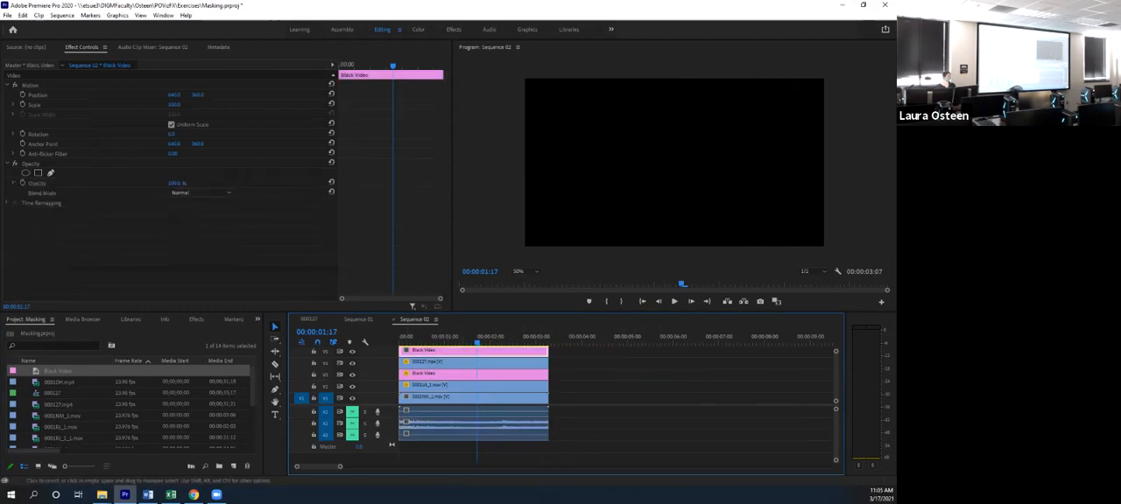
click(38, 173)
drag(674, 163, 665, 251)
drag(657, 74, 730, 75)
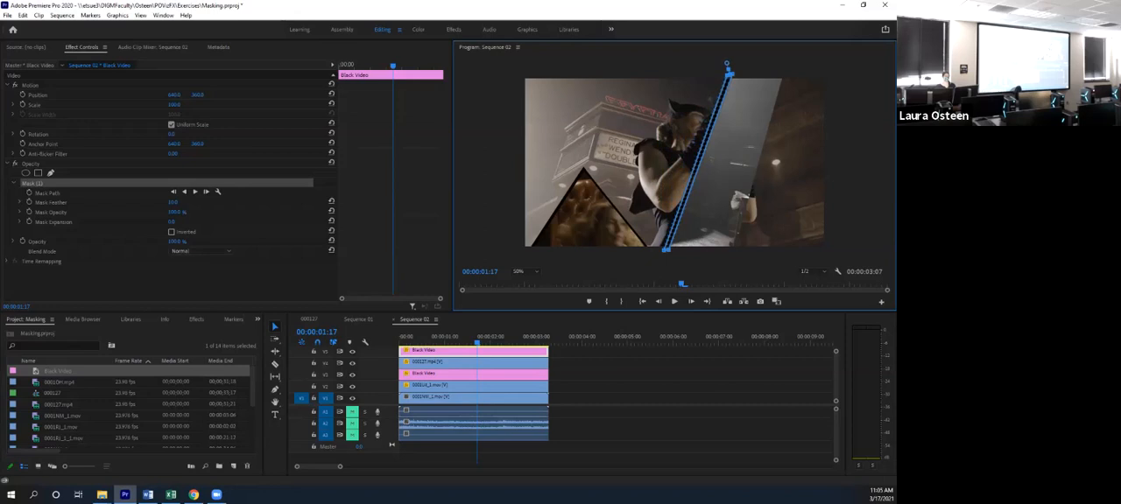
drag(172, 202, 164, 202)
click(754, 378)
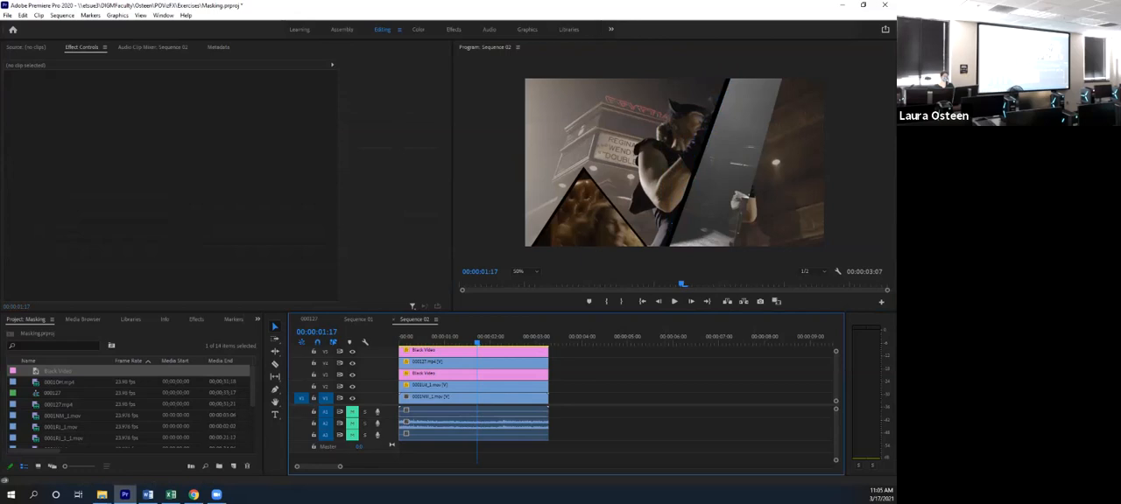
- Try to refine the thin slanted black line by shifting the top Black Video's Position and moving the mask's upper corner
click(474, 352)
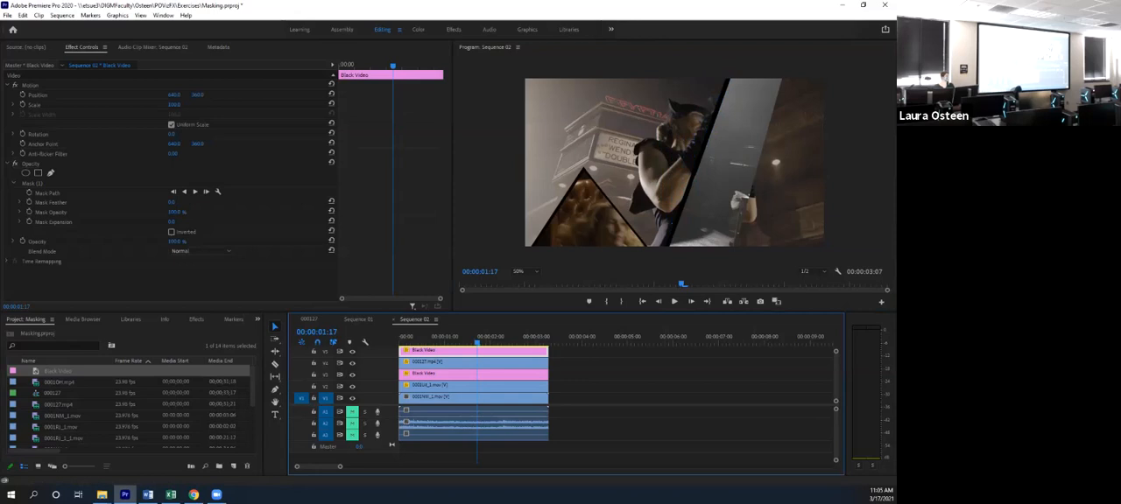
click(33, 183)
drag(197, 95, 167, 94)
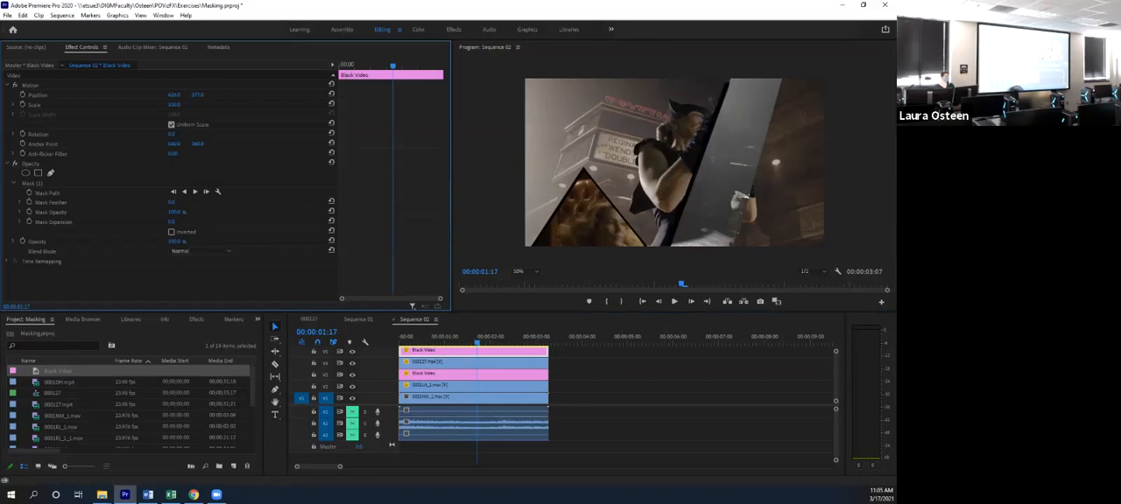
click(46, 193)
click(33, 183)
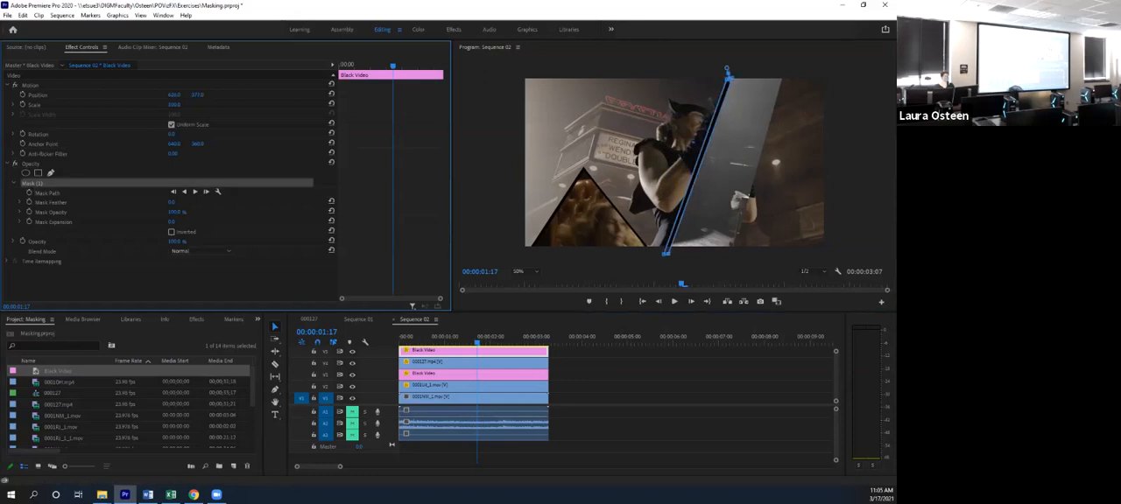
click(729, 79)
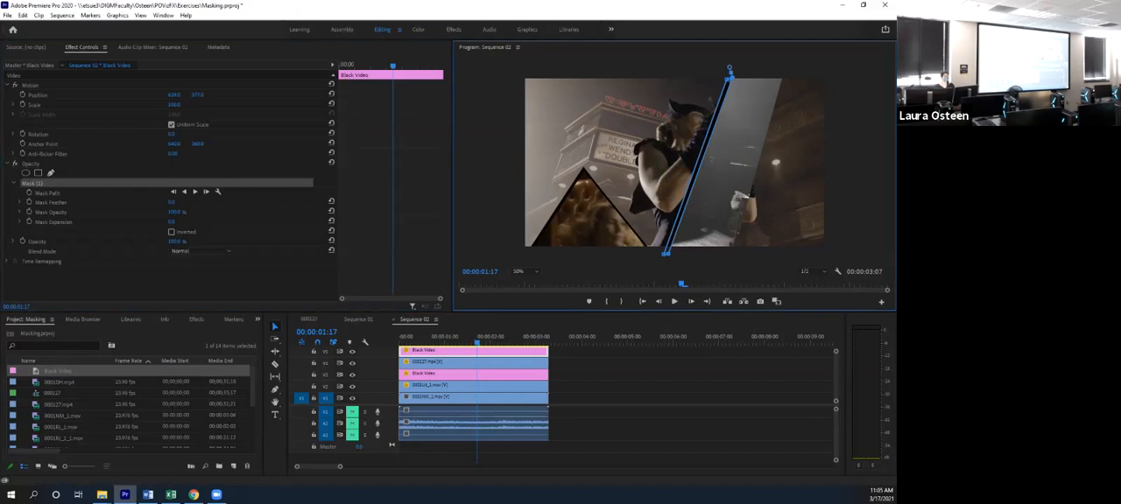
key(Left)
key(Left)
key(Right)
key(Right)
drag(728, 79, 729, 66)
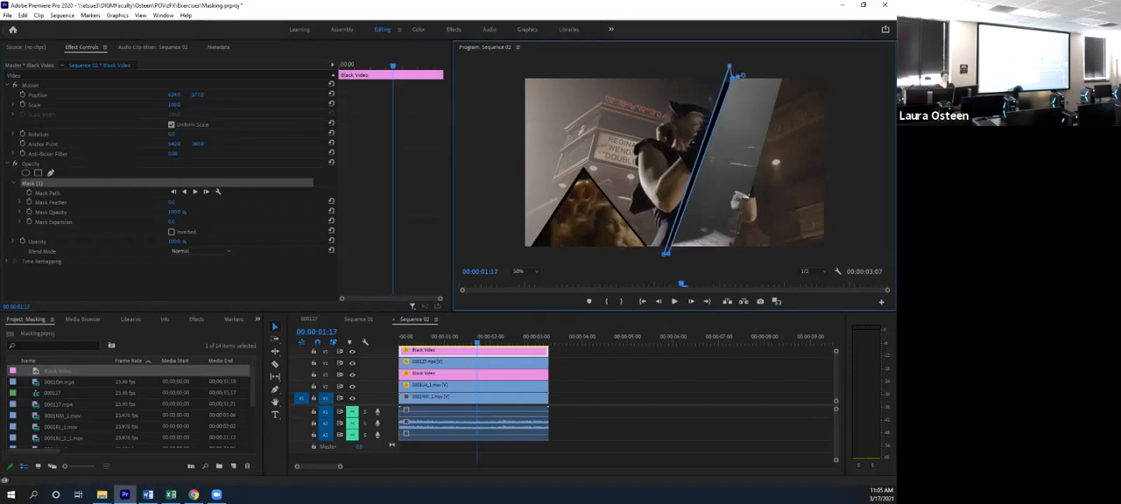
drag(174, 94, 185, 95)
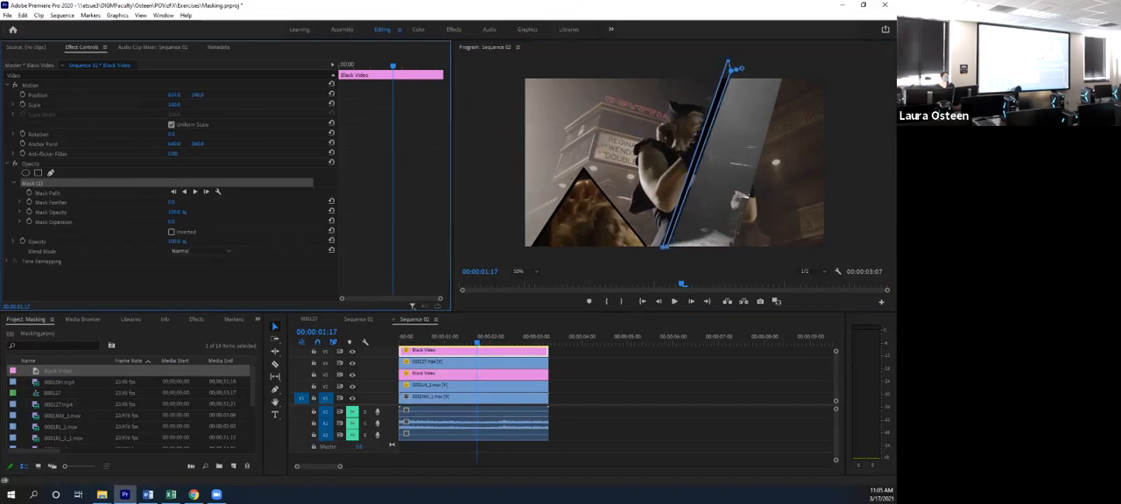
click(667, 250)
- Undo the recent mask changes and reshape the top Black Video's mask into a thin line along the slanted strip's left edge
key(ctrl+z)
key(ctrl+z)
key(ctrl+z)
key(ctrl+z)
key(ctrl+z)
key(ctrl+z)
key(ctrl+z)
key(ctrl+z)
drag(658, 116, 664, 249)
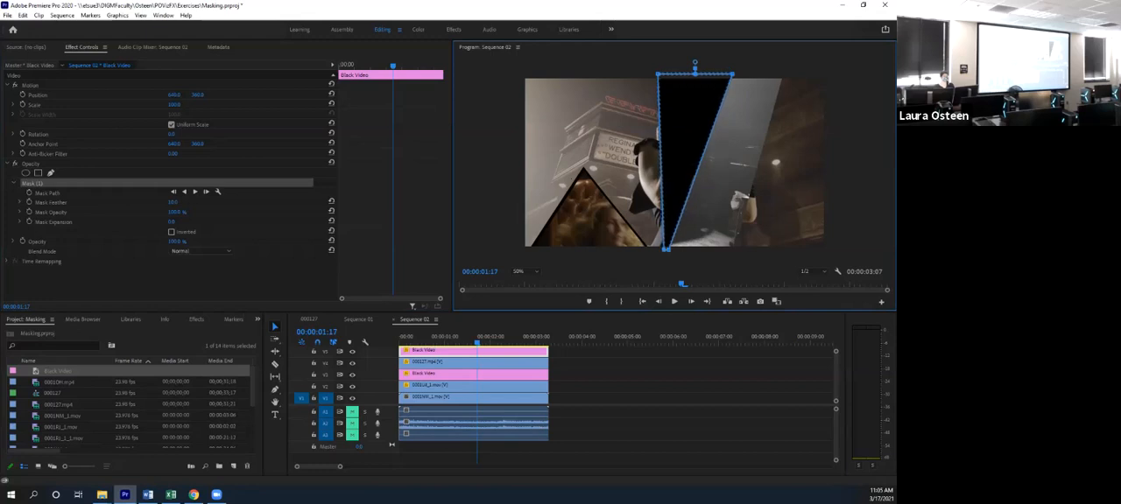
drag(658, 75, 727, 76)
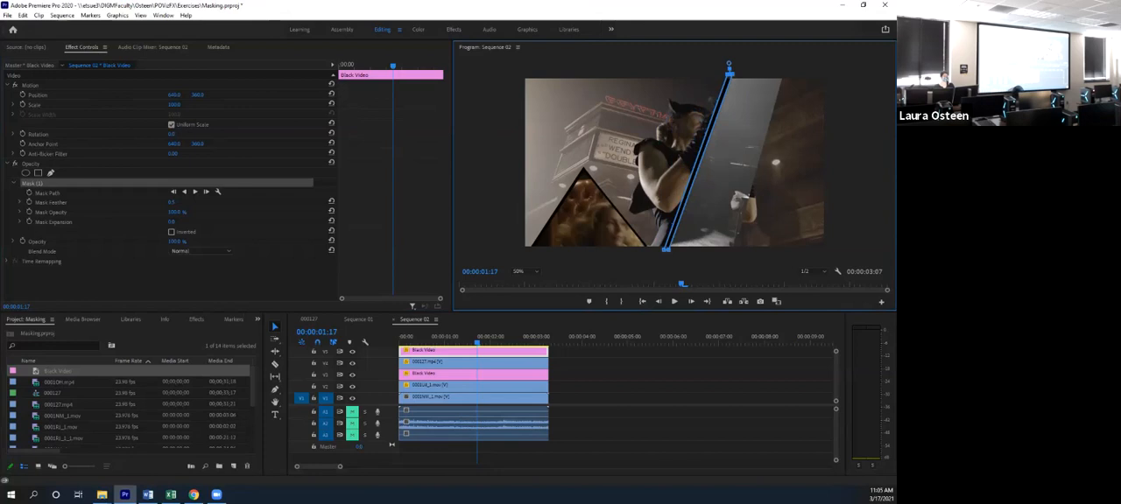
- Start animating the thin mask's Mask Path at 00:00:01:23 and move the playhead to 00:00:03:04
click(462, 338)
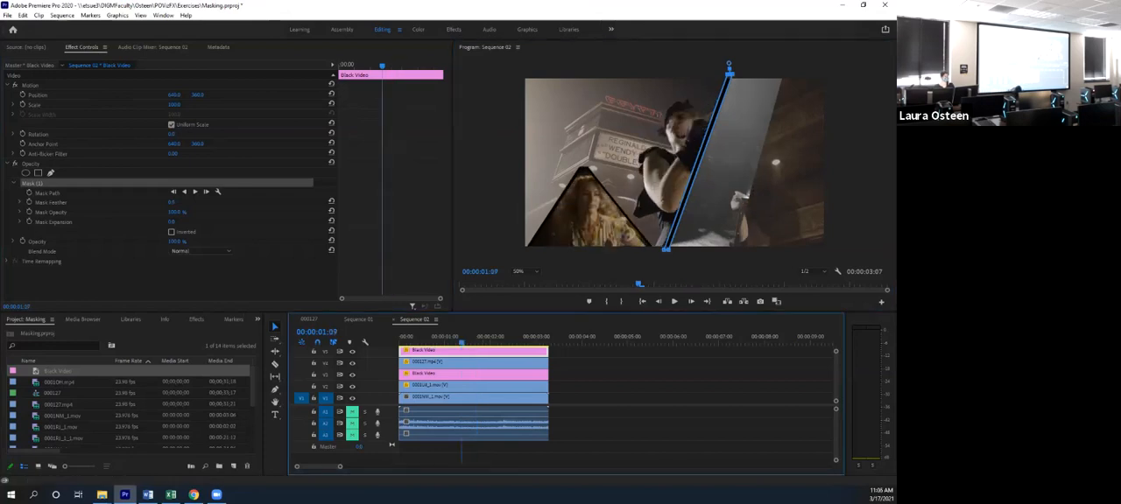
key(Right)
key(Right)
key(Right)
key(Right)
key(Right)
key(Right)
key(Right)
key(Right)
key(Right)
key(Right)
key(Right)
key(Right)
key(Right)
key(Right)
key(Right)
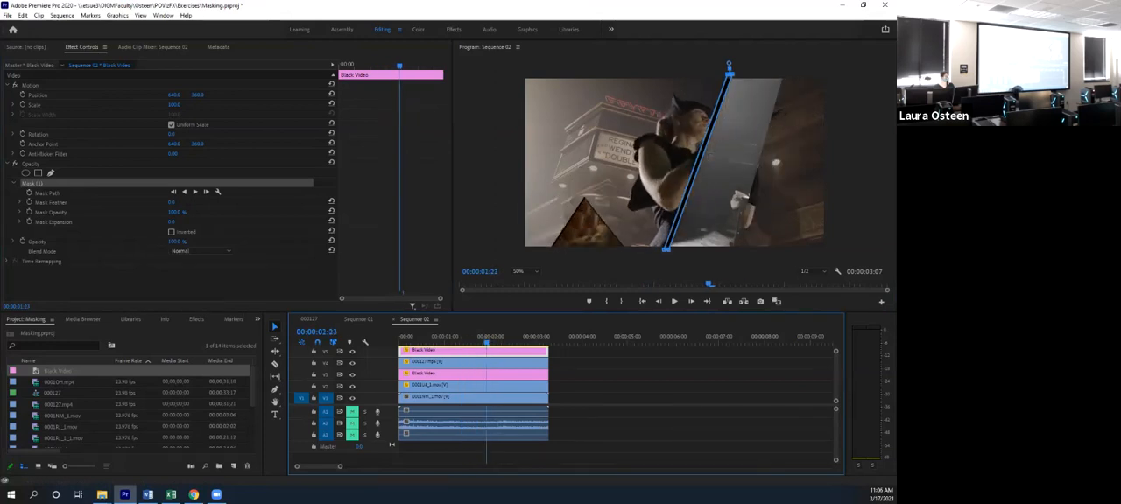
click(29, 193)
drag(487, 340, 543, 341)
click(697, 163)
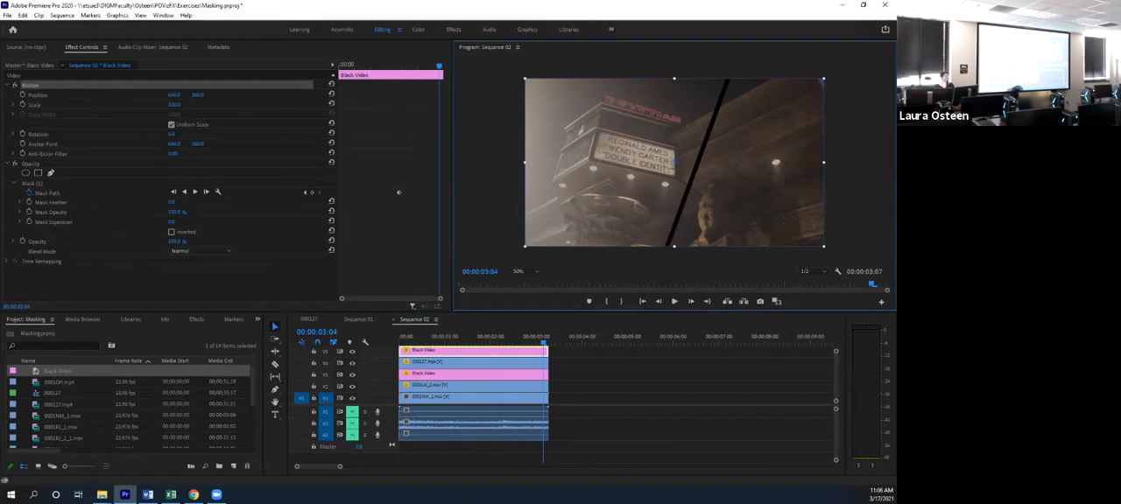
click(543, 343)
drag(698, 163, 834, 162)
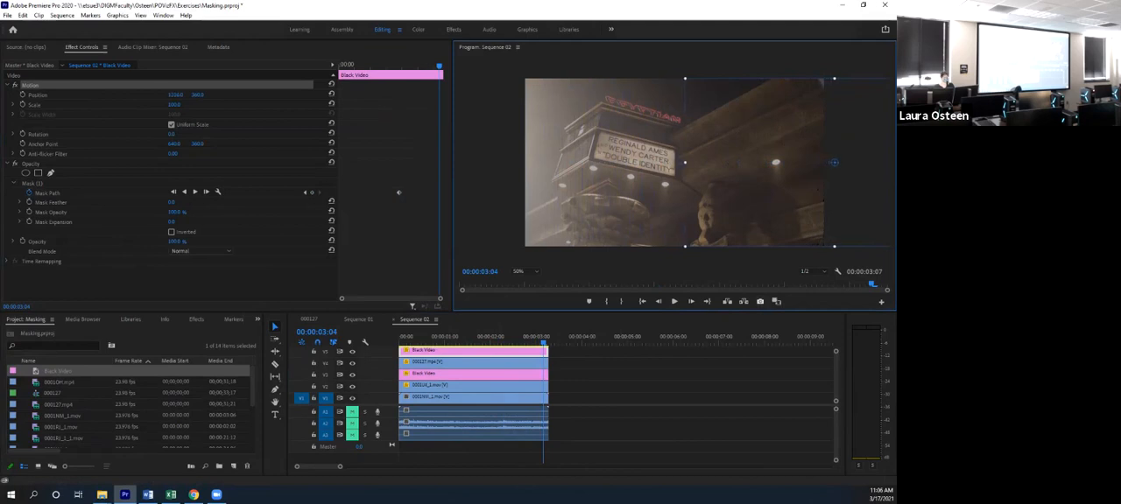
key(ctrl+z)
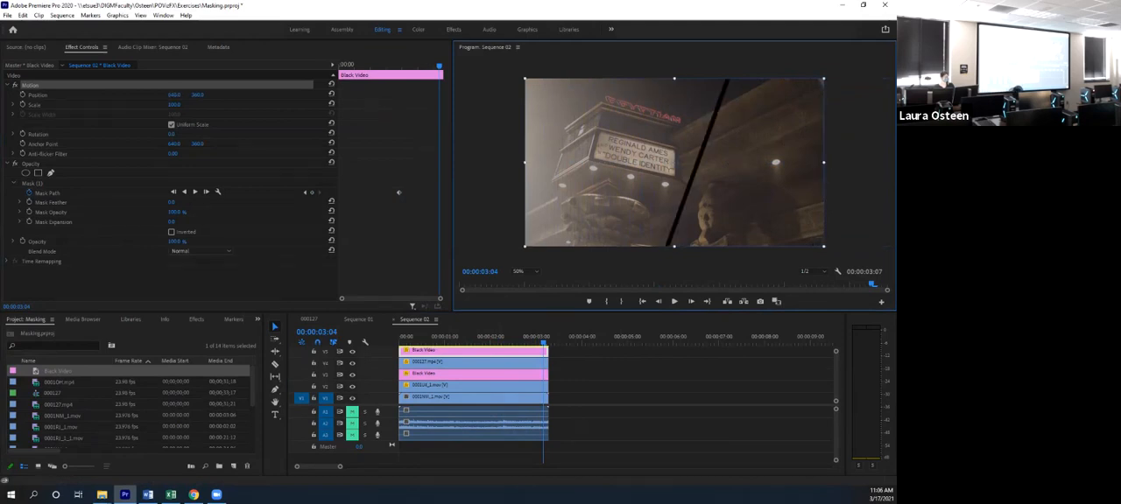
- Move the thin mask beyond the frame's right edge at 00:00:03:04 and check the composite at 00:00:02:19
click(47, 193)
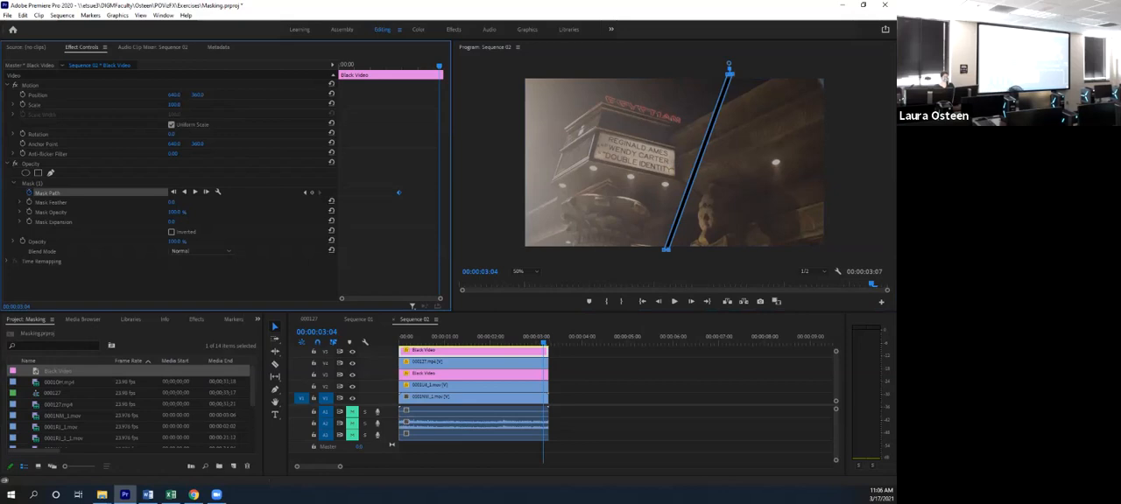
drag(697, 158, 858, 158)
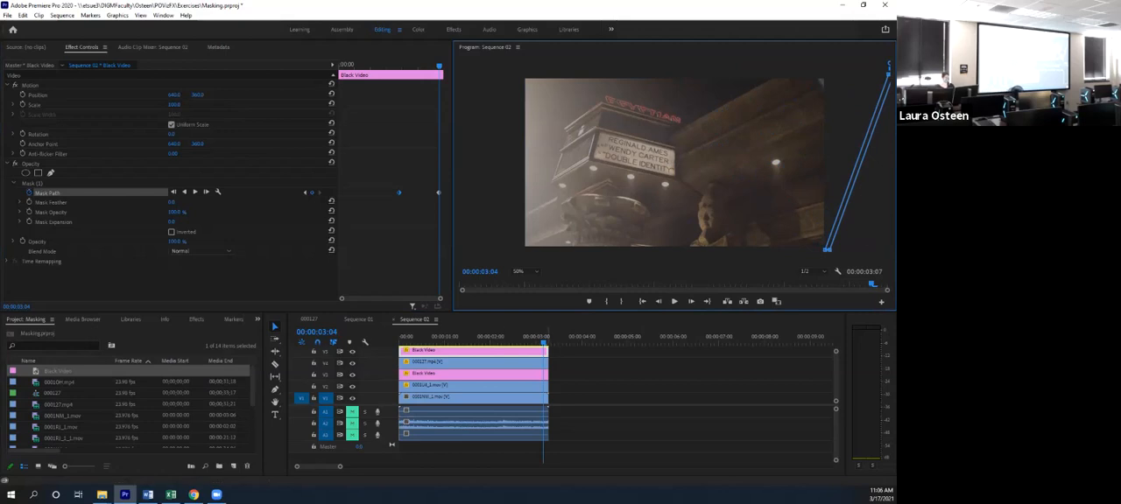
mouse_move(543, 341)
mouse_down()
mouse_move(490, 342)
mouse_move(549, 341)
mouse_move(493, 341)
mouse_move(526, 341)
mouse_up()
click(648, 262)
click(631, 381)
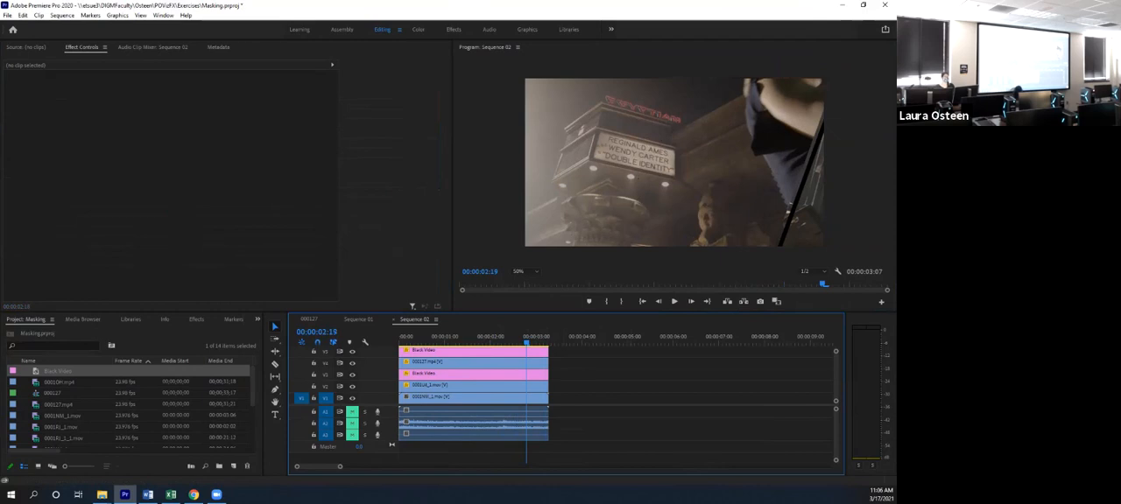
- Nudge the top Black Video's thin mask against the slanted strip's edge at 00:00:02:19 and play back the composite
click(491, 350)
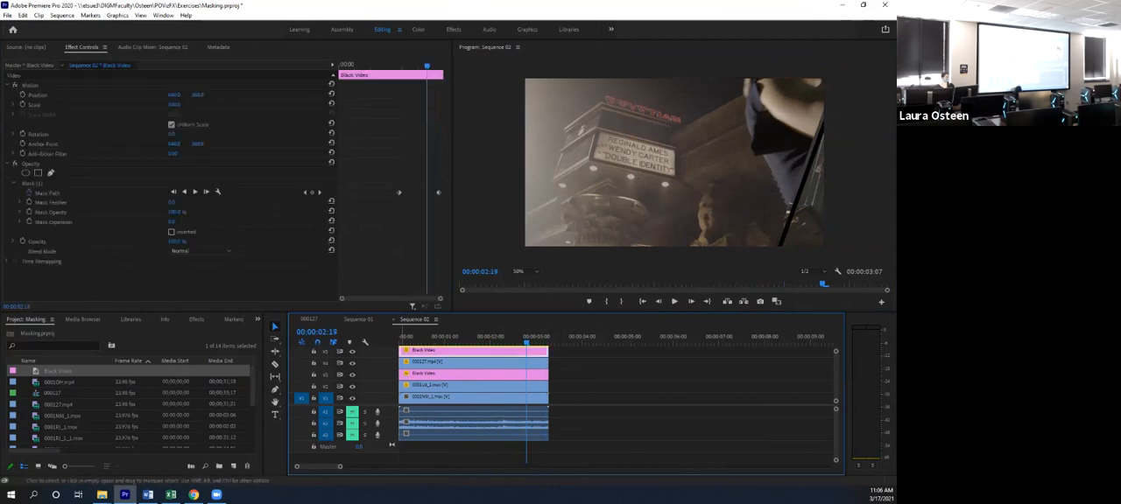
drag(810, 158, 699, 157)
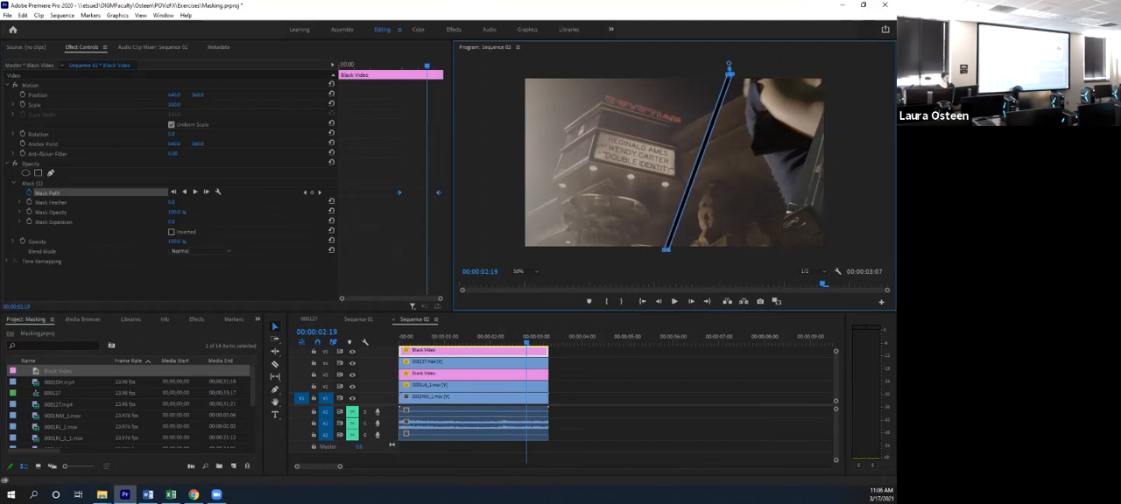
click(23, 15)
click(44, 32)
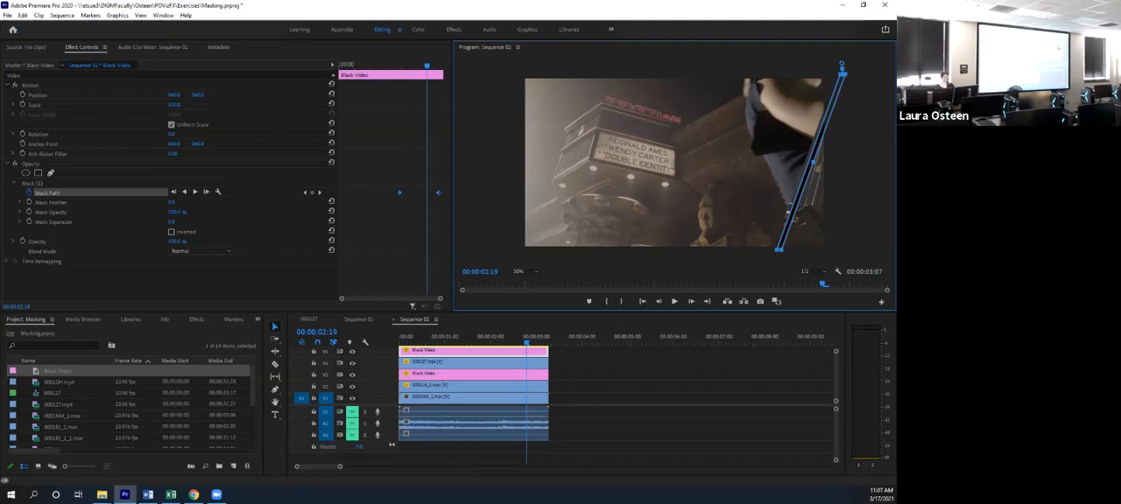
drag(790, 212, 789, 211)
mouse_move(526, 338)
mouse_down()
mouse_move(479, 338)
mouse_move(543, 338)
mouse_move(510, 339)
mouse_up()
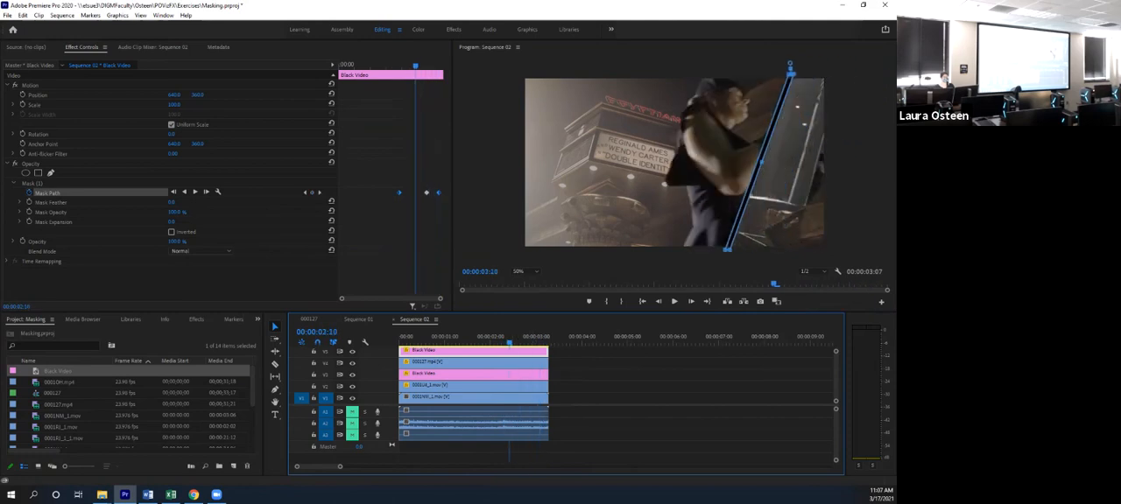
click(693, 377)
key(space)
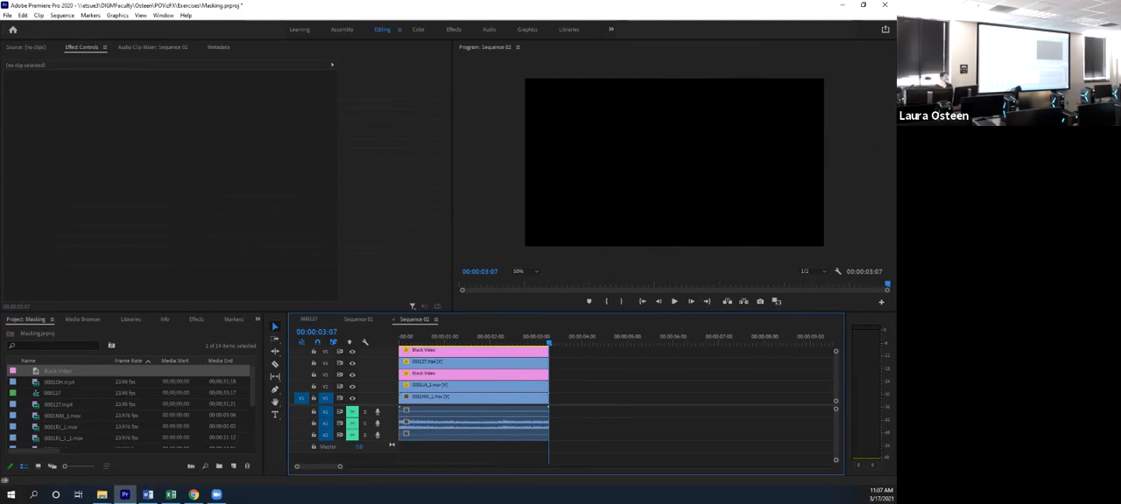
- Search the effects library for "flip"
click(82, 320)
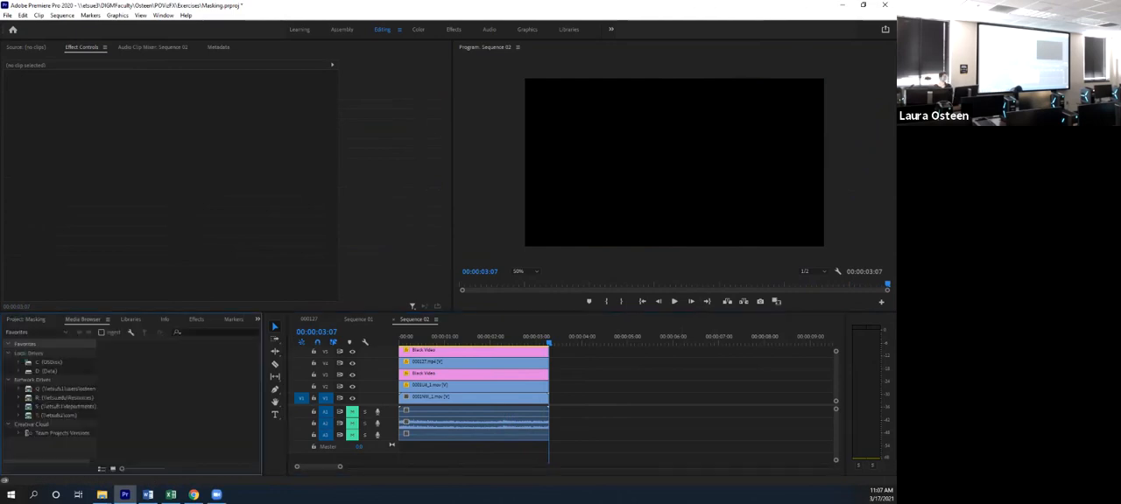
click(196, 319)
click(51, 332)
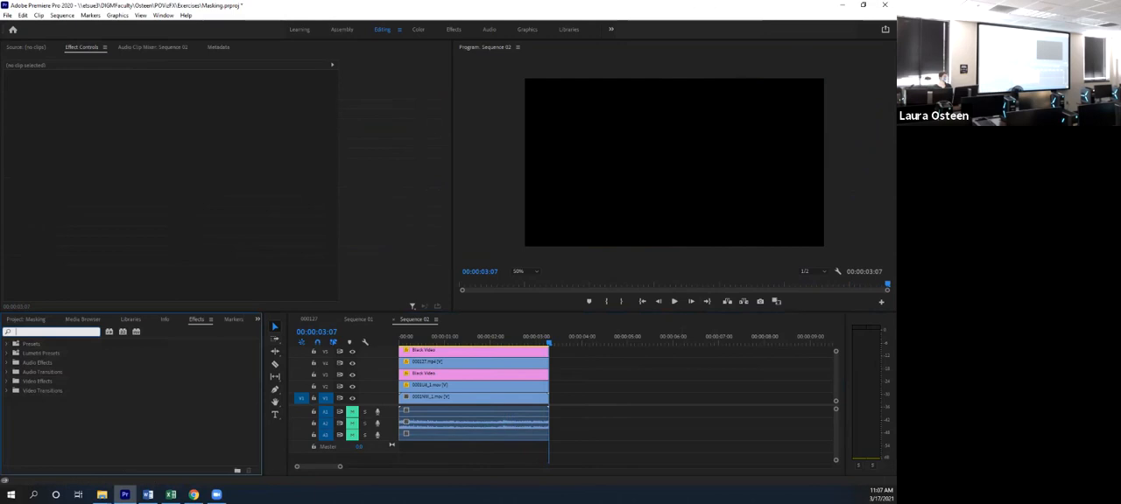
text(flip)
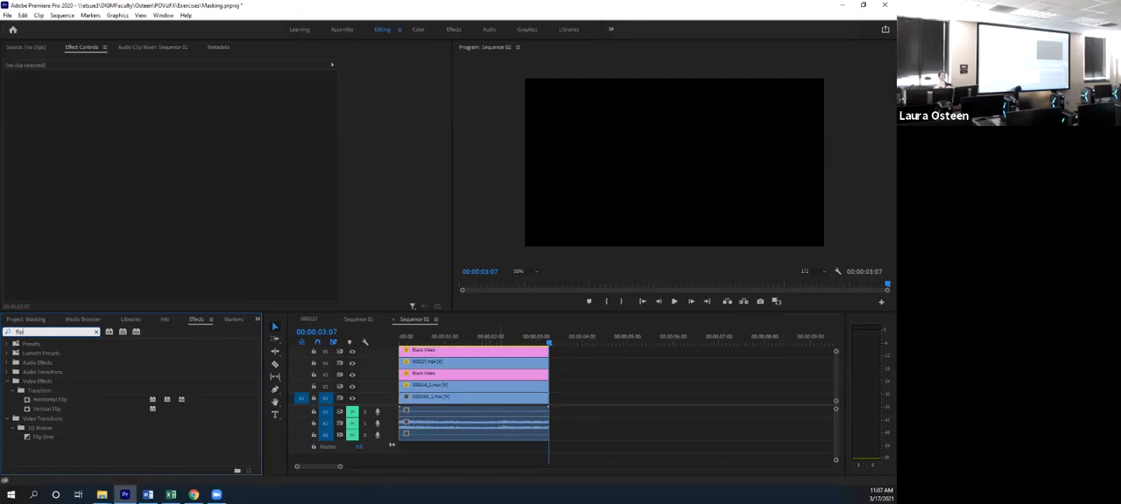
- Replay the Sequence 02 composite from its beginning and return the playhead to 00:00:00:00
drag(448, 338, 400, 338)
key(space)
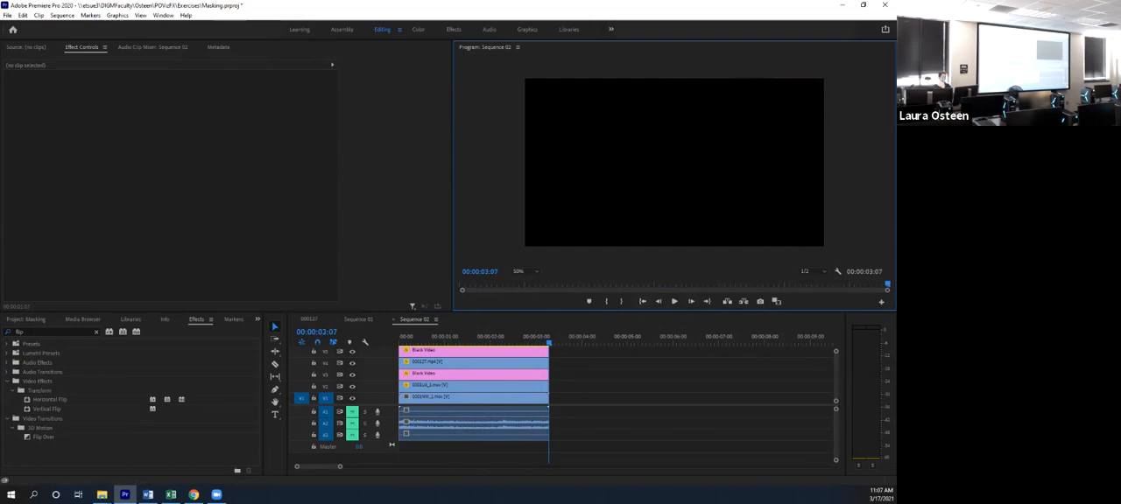
click(642, 301)
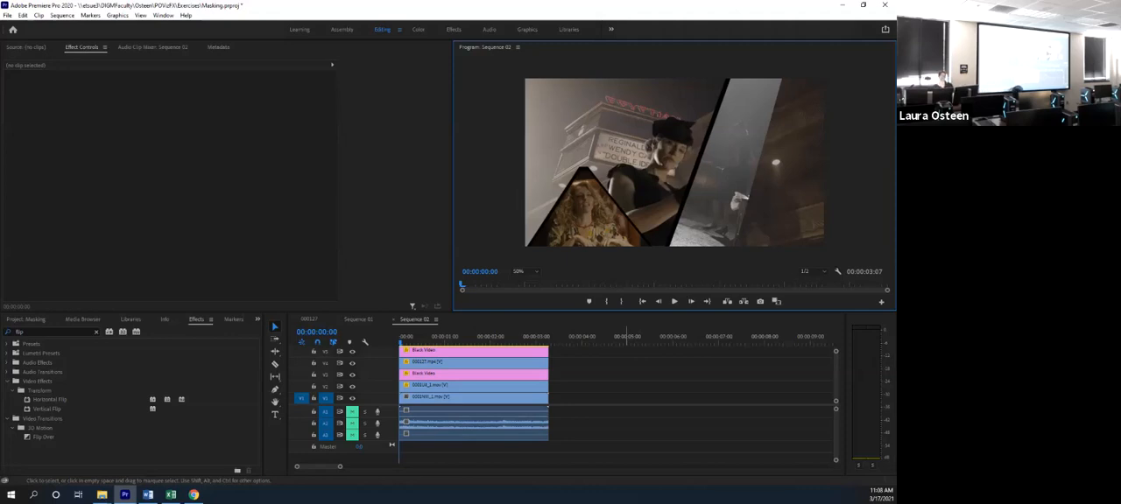
- Rename the 000127 sequence in the project as Seq1
click(131, 451)
click(26, 320)
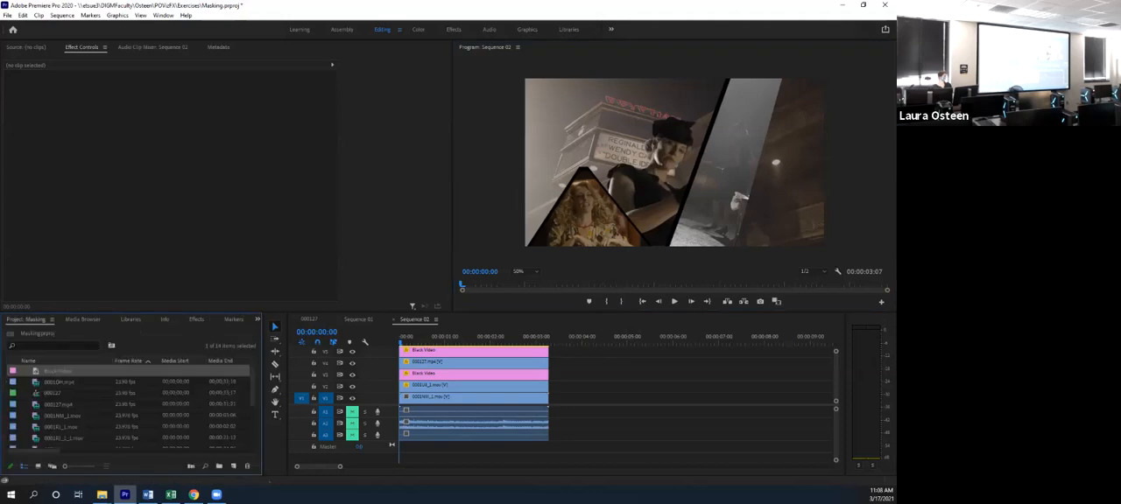
scroll(132, 407, down, 1)
scroll(132, 408, up, 1)
scroll(131, 407, down, 1)
scroll(131, 407, up, 1)
click(59, 383)
click(54, 393)
right_click(50, 393)
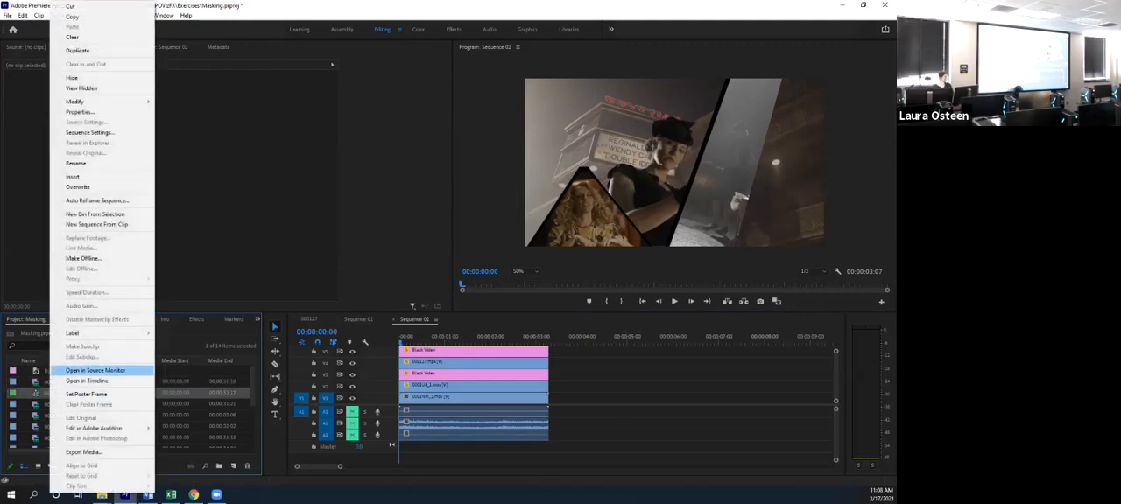
click(77, 163)
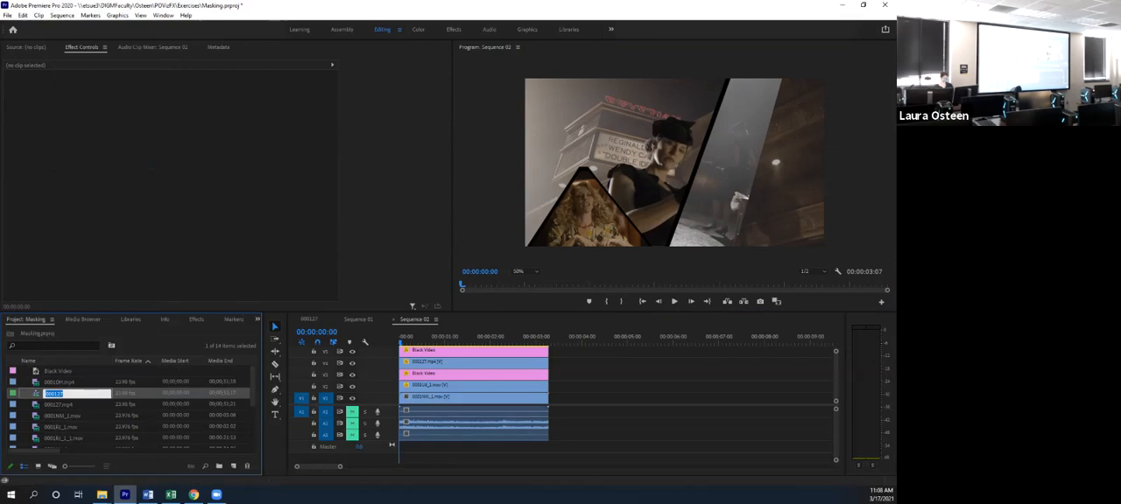
text(Seq1)
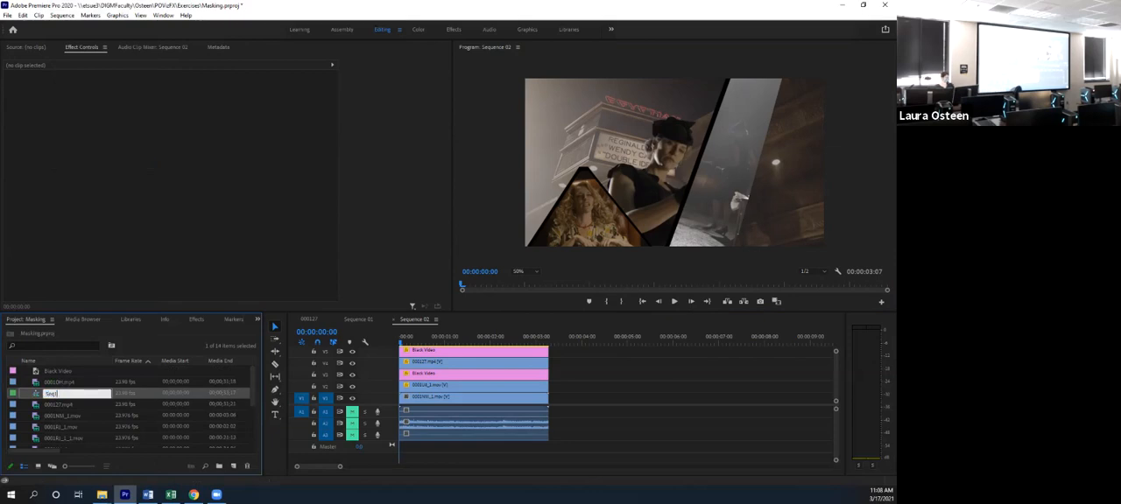
key(Tab)
- Rename Sequence 01 in the project as Seq2
scroll(132, 404, down, 5)
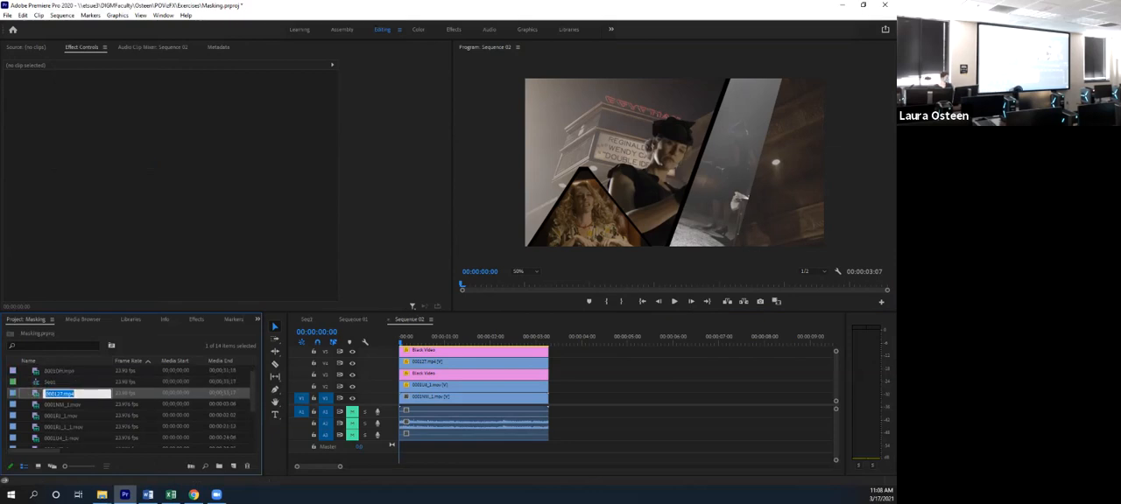
scroll(131, 408, down, 2)
click(58, 416)
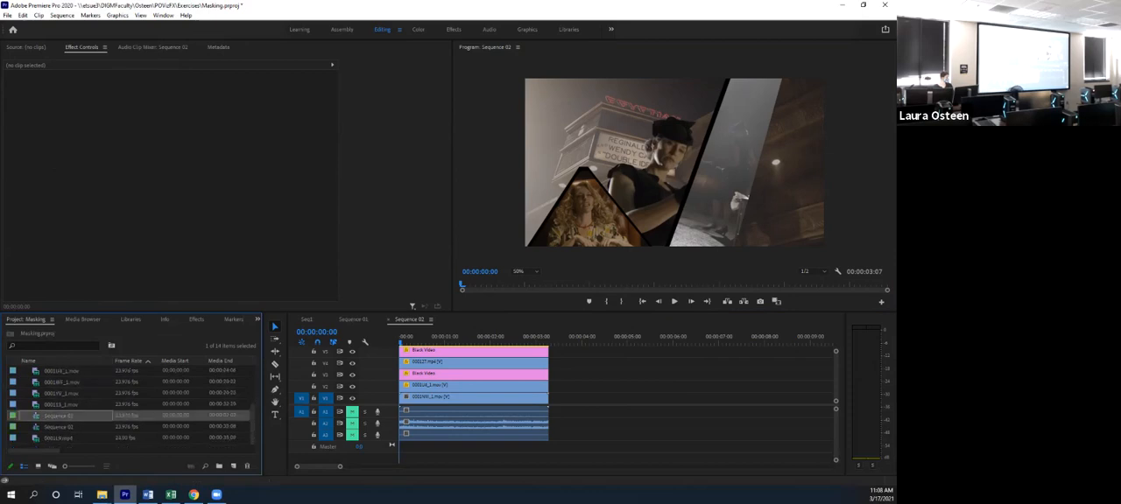
right_click(59, 416)
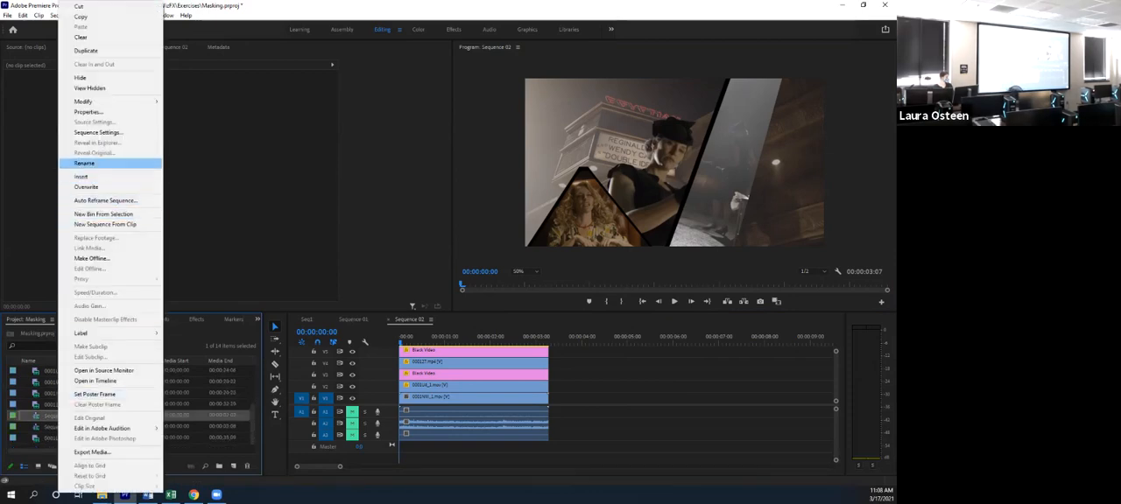
click(79, 163)
text(Seq)
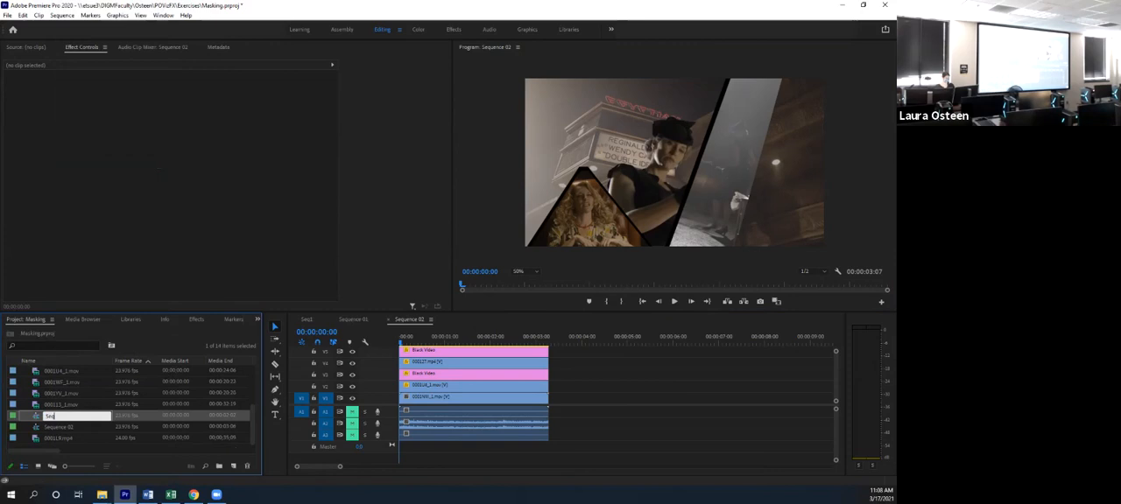
text(1)
key(Tab)
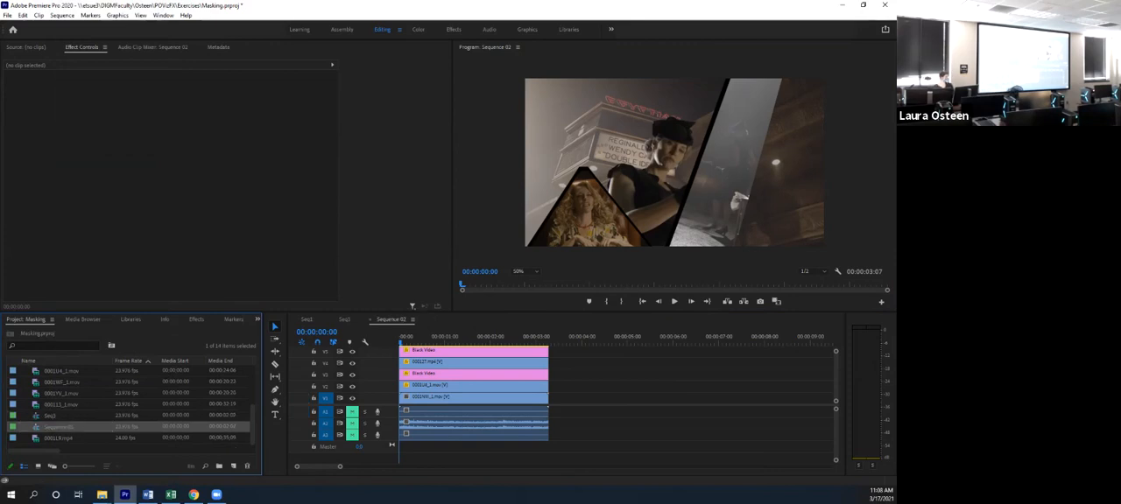
- Check the contents of the renamed Seq1 and Seq2 by viewing each in the timeline
click(344, 319)
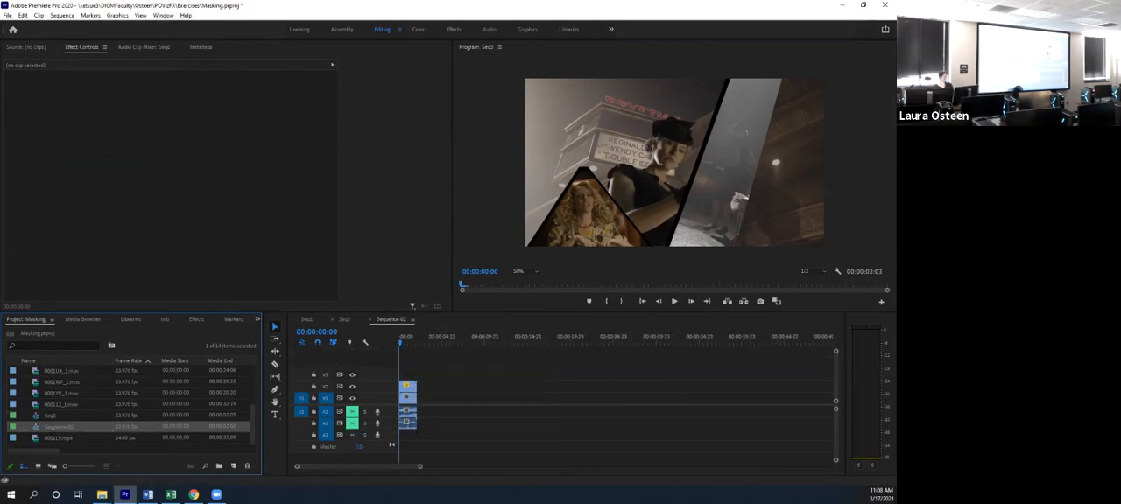
click(332, 320)
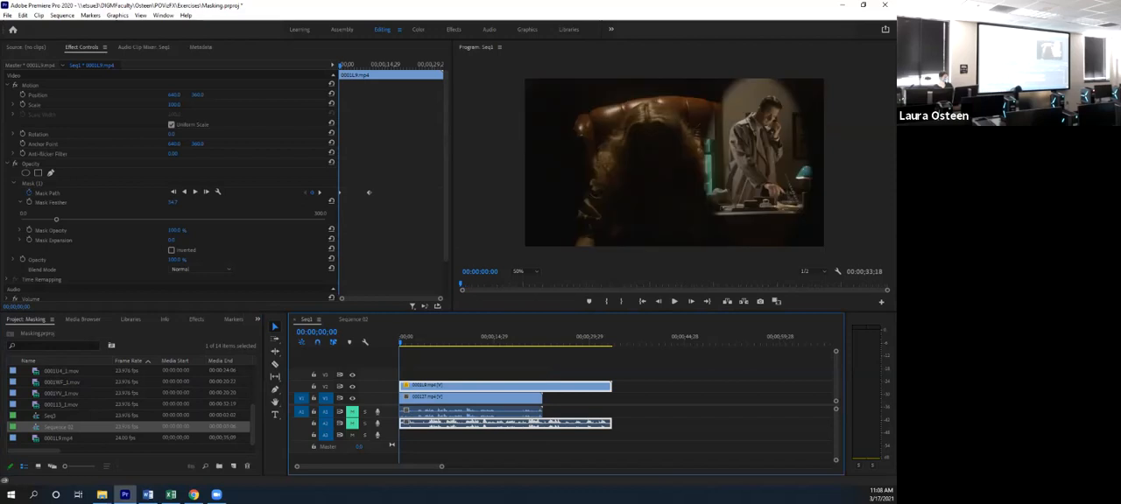
double_click(37, 416)
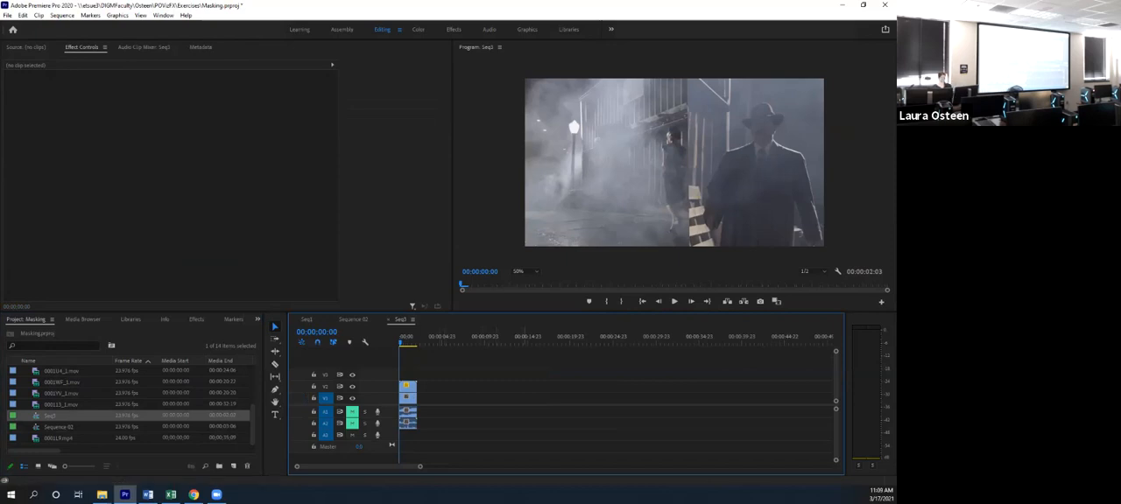
- Create a new sequence named Master with the HDV 1080p24 preset
key(ctrl+n)
click(353, 94)
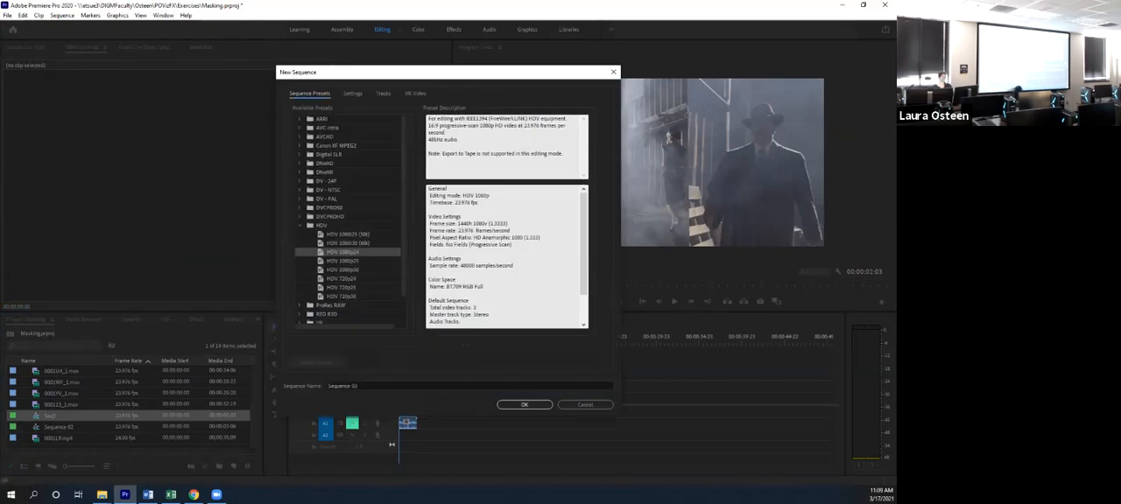
click(386, 386)
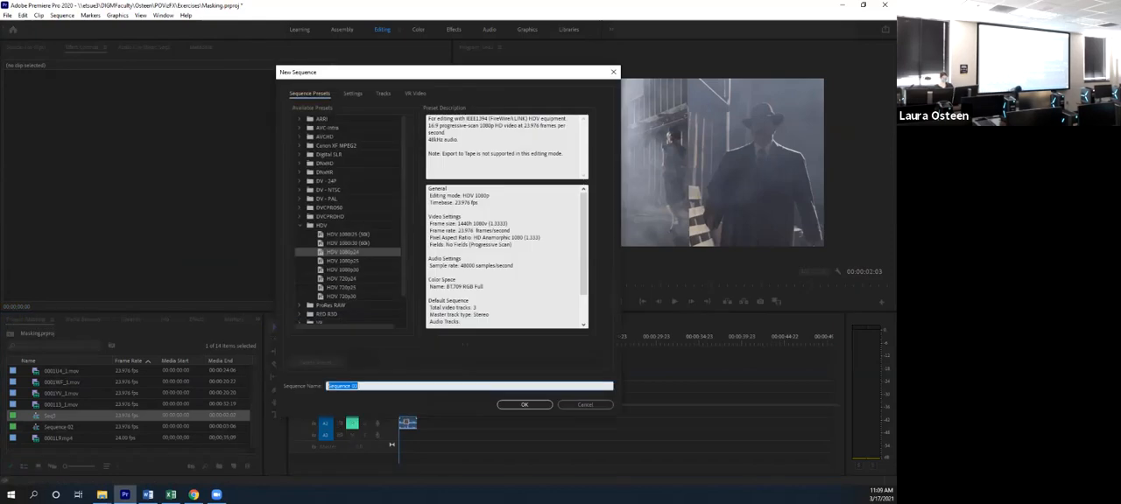
text(Master)
key(Return)
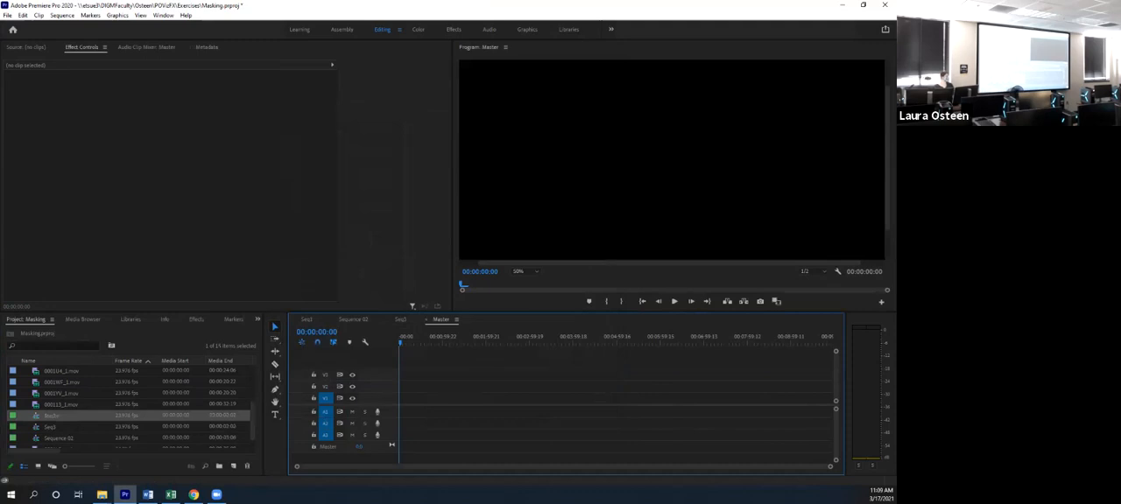
- Place Seq2 at the start of Master's first video track, changing the sequence settings to match the clip
drag(50, 426, 402, 400)
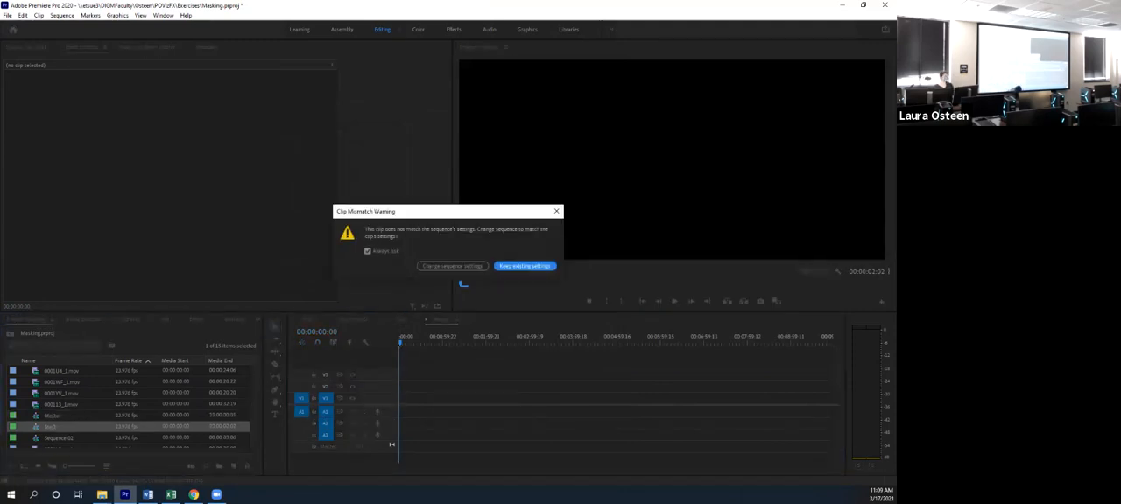
click(453, 266)
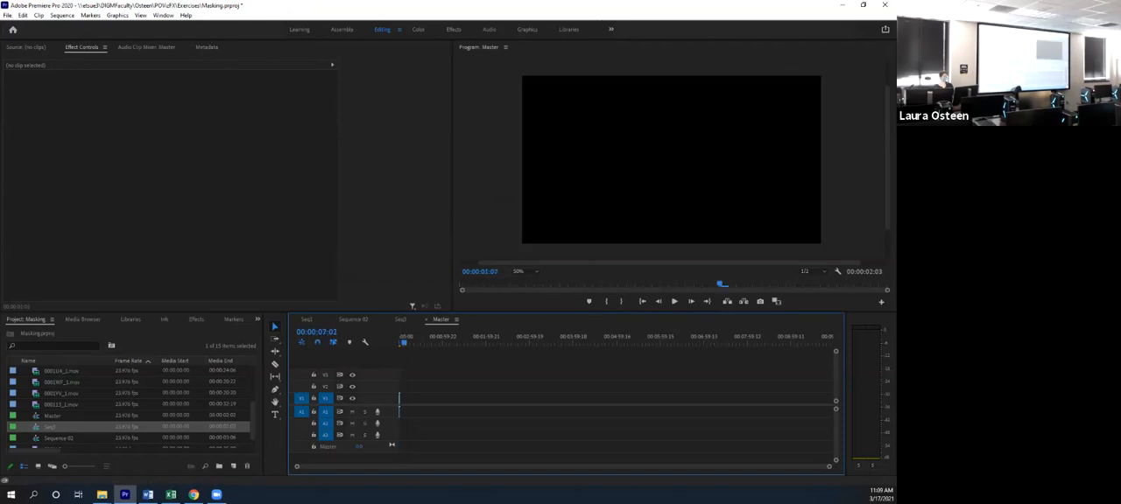
drag(830, 466, 392, 466)
click(414, 399)
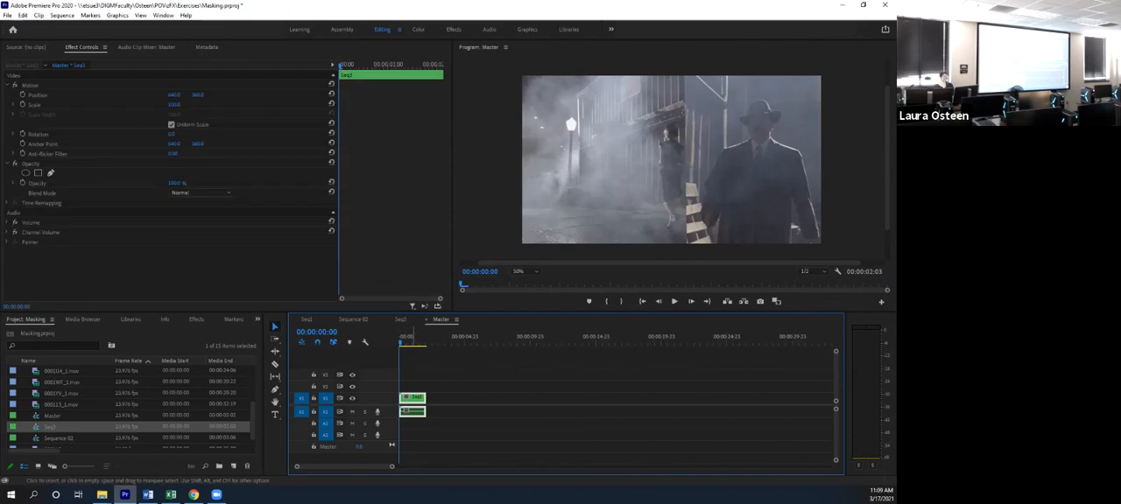
- Append Sequence 02 and Seq1 after Seq2 on Master's first video track
drag(58, 438, 432, 401)
drag(49, 405, 472, 399)
drag(390, 467, 437, 467)
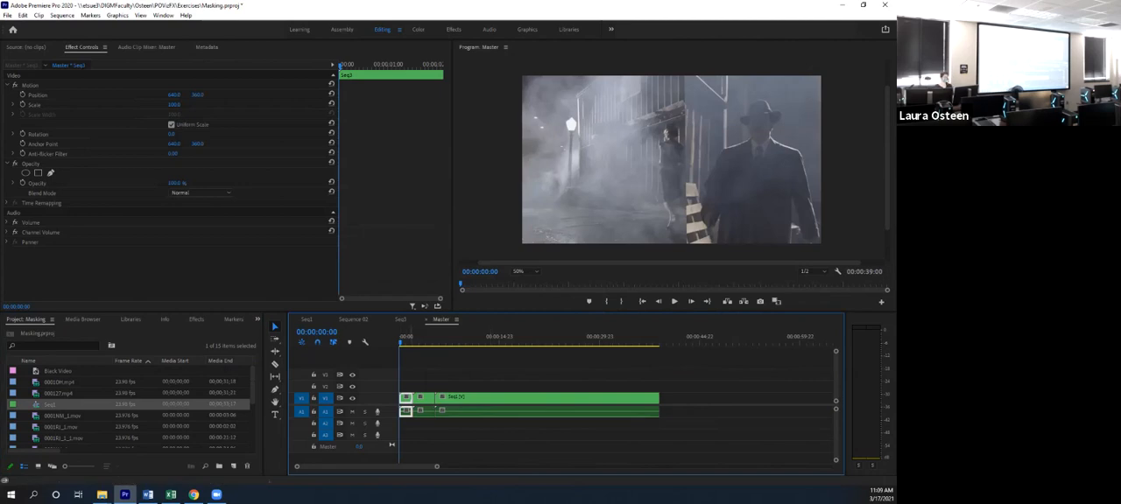
- Play back the Master sequence from the start and replay the opening to review the nested sequences
mouse_move(402, 338)
mouse_down()
mouse_move(484, 339)
mouse_move(400, 338)
mouse_up()
key(space)
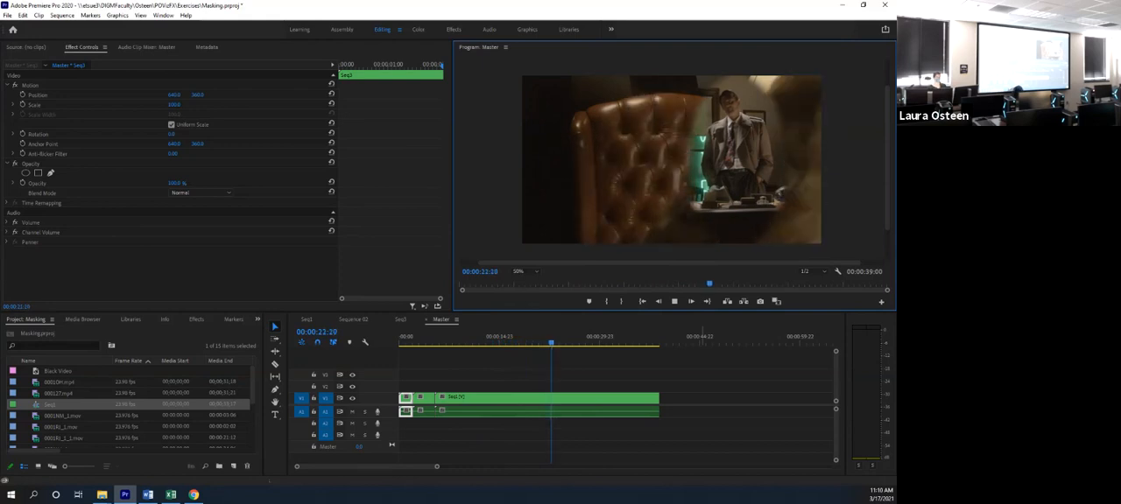
key(space)
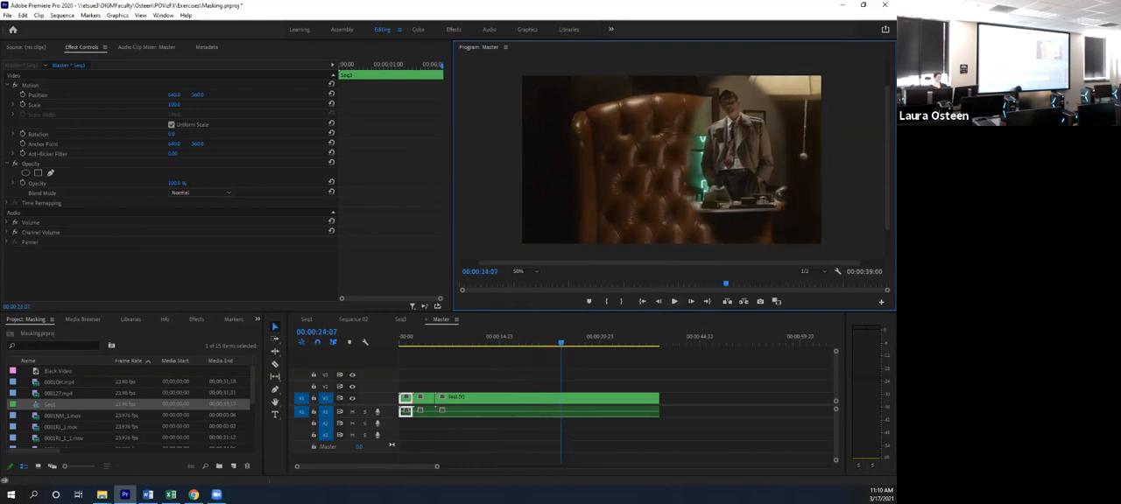
key(Home)
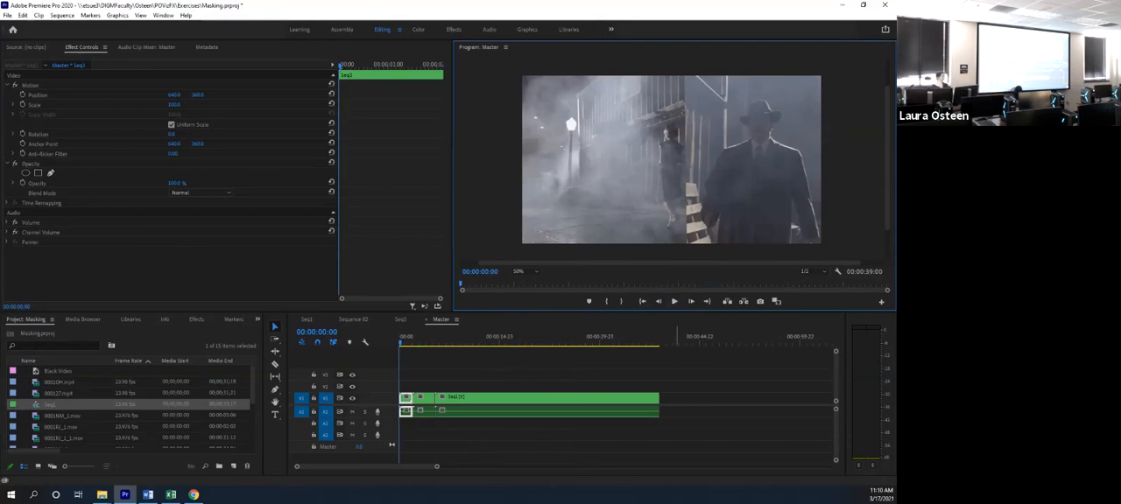
key(space)
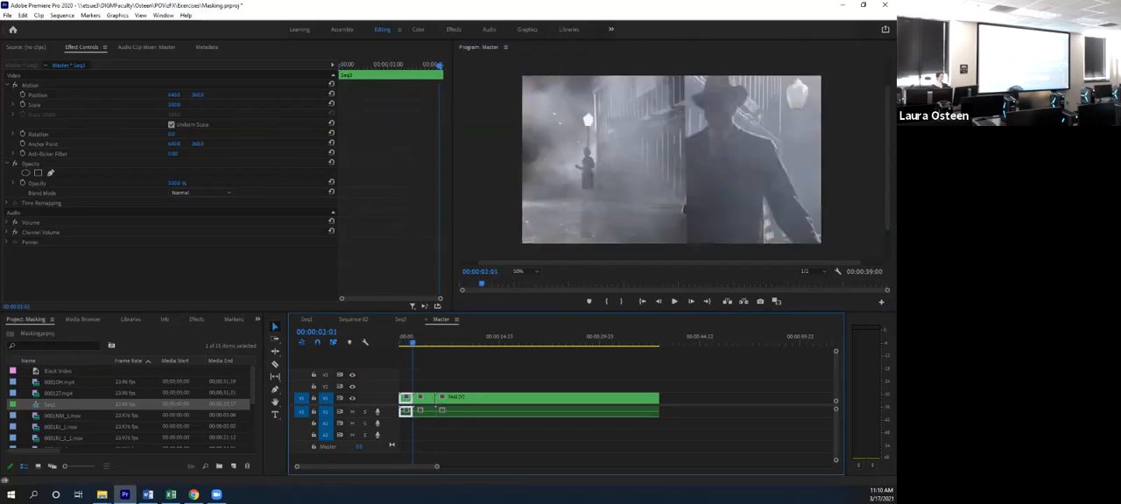
key(space)
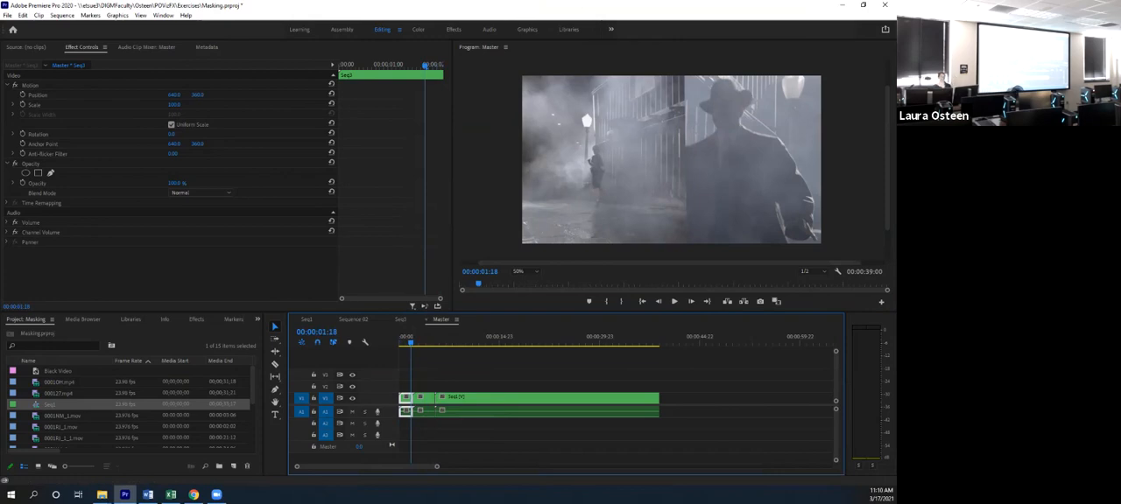
key(space)
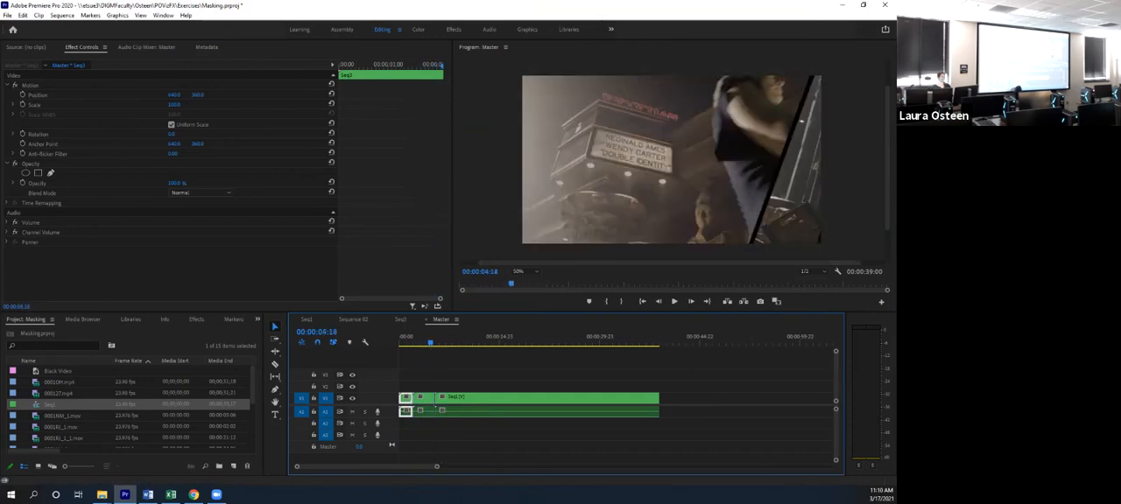
- Move Sequence 02 ahead of Seq2 at the start of Master's first video track and play back the new order
drag(430, 342, 427, 343)
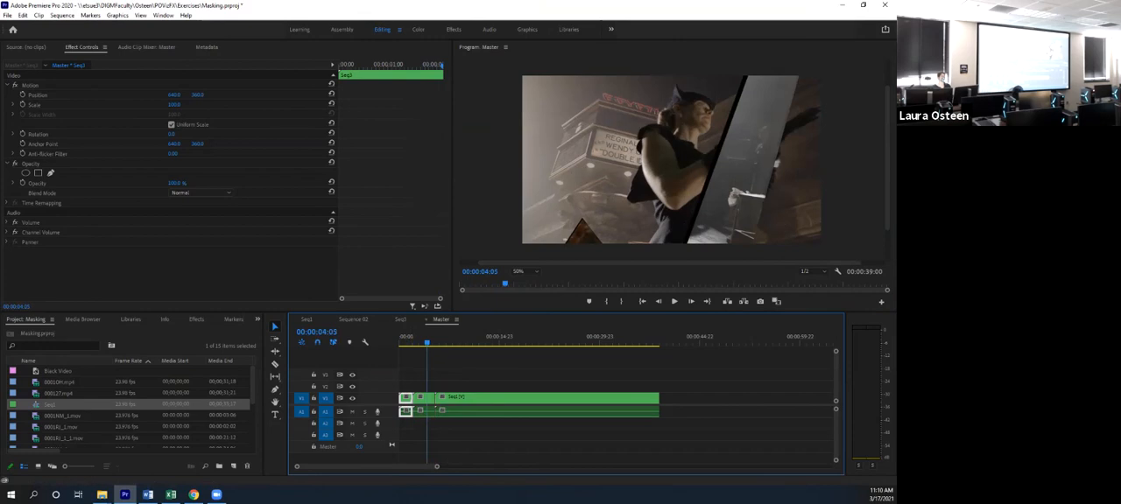
drag(427, 343, 399, 342)
drag(425, 377, 434, 438)
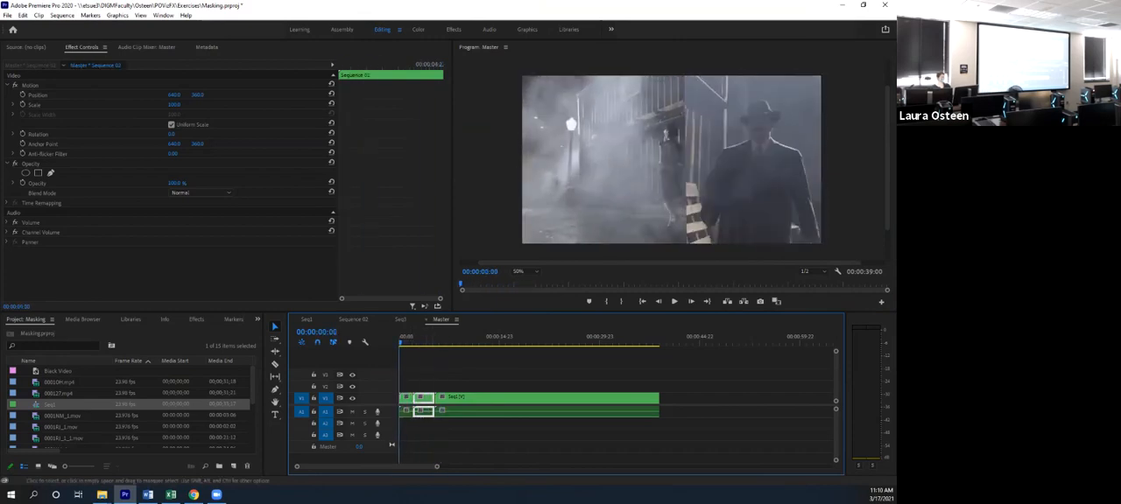
mouse_move(426, 403)
mouse_down()
mouse_move(409, 387)
mouse_move(406, 399)
mouse_move(428, 399)
mouse_up()
drag(410, 387, 409, 412)
key(space)
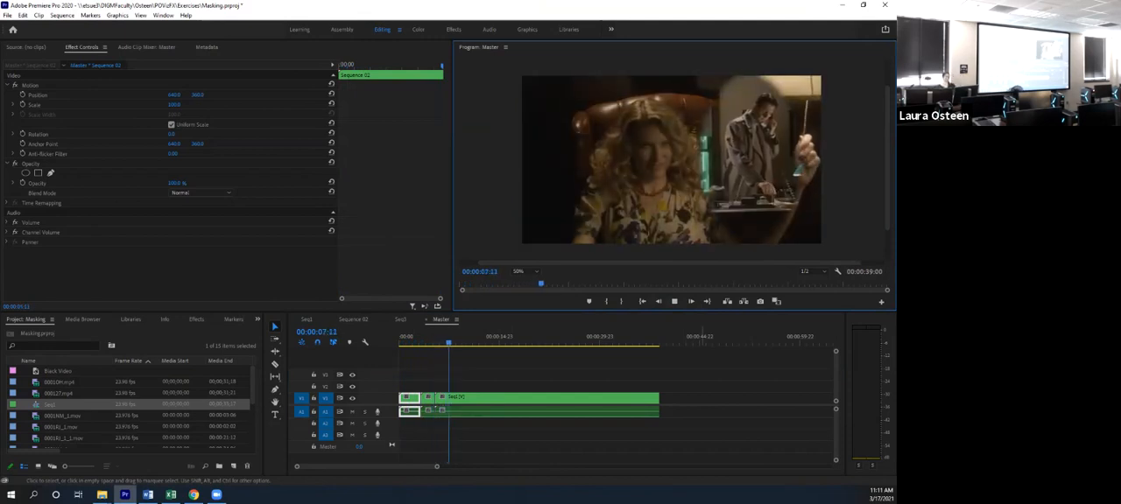
key(space)
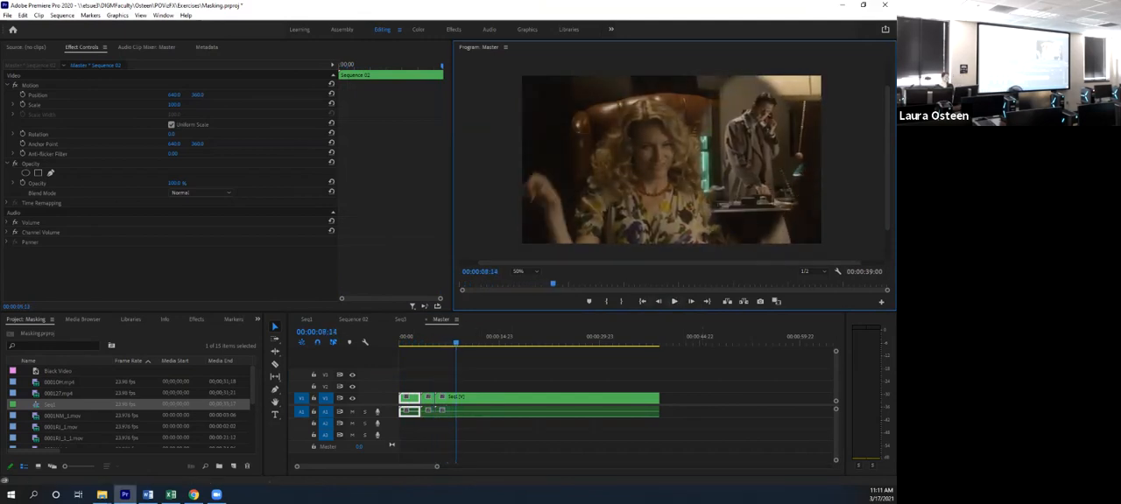
- Find the Horizontal Flip video effect by searching for "flip" and apply it to the Seq2 clip in Master
drag(455, 342, 428, 342)
click(427, 399)
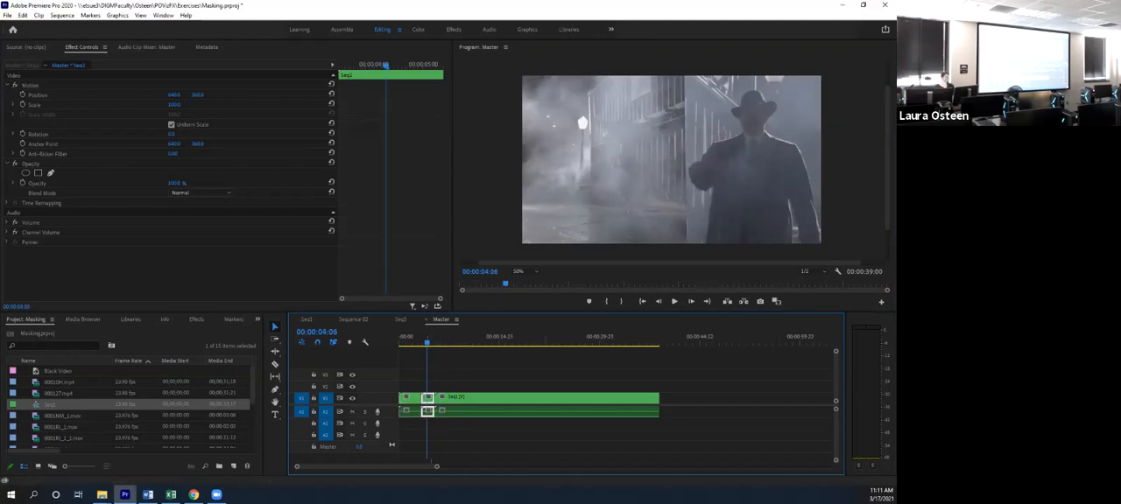
click(54, 346)
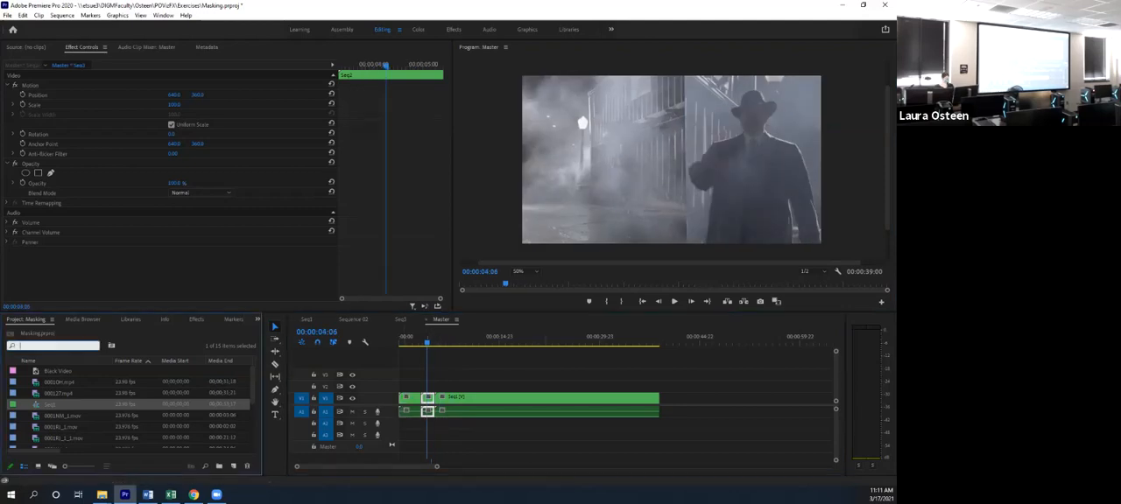
text(Bji)
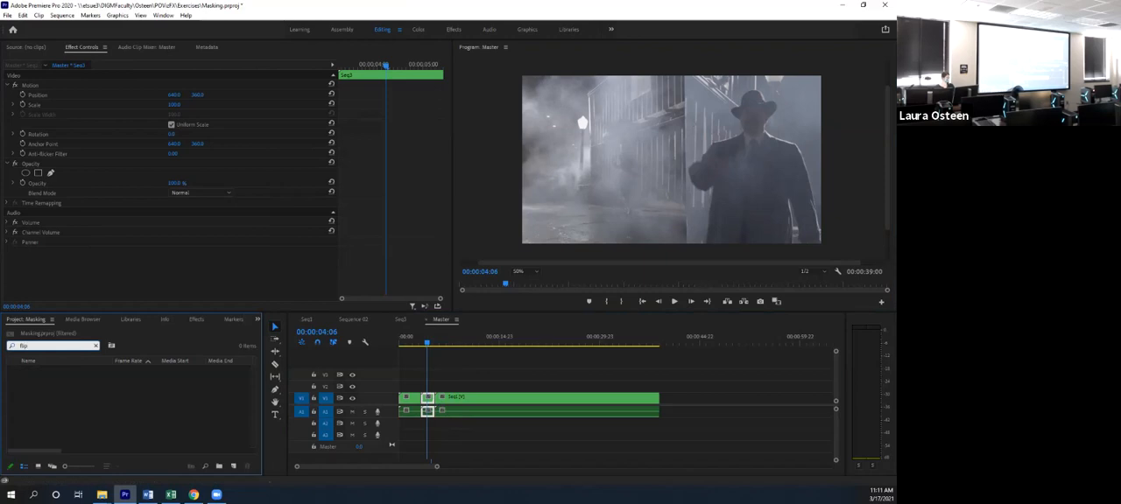
click(196, 320)
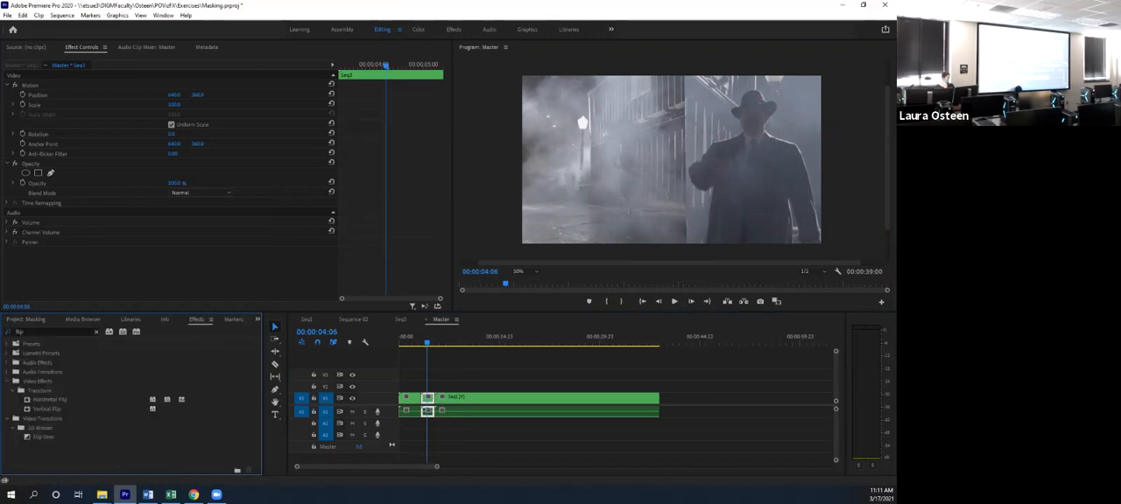
click(50, 400)
drag(50, 400, 428, 398)
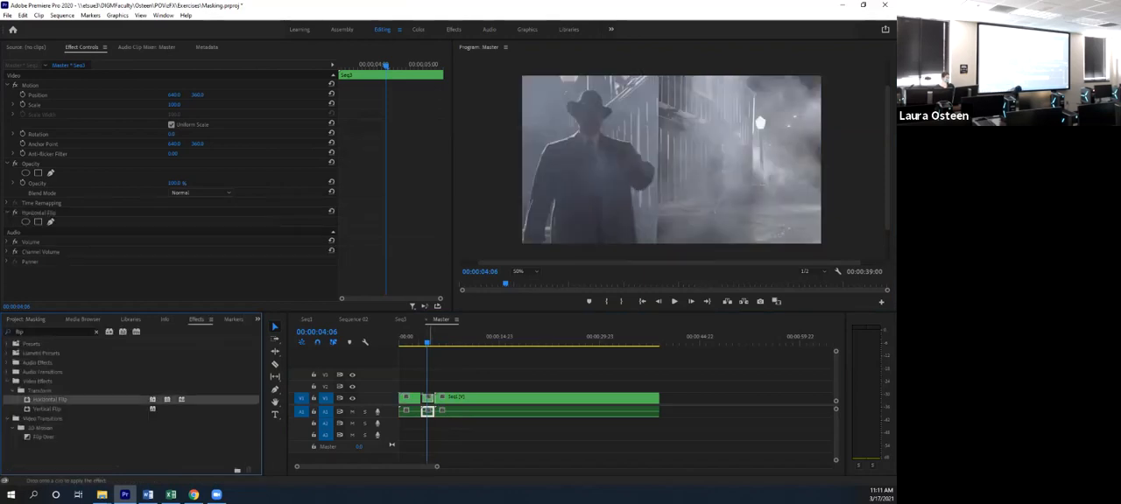
- Play back the Master sequence from the start to review the flipped Seq2 clip and the transitions between nested sequences
click(400, 340)
key(space)
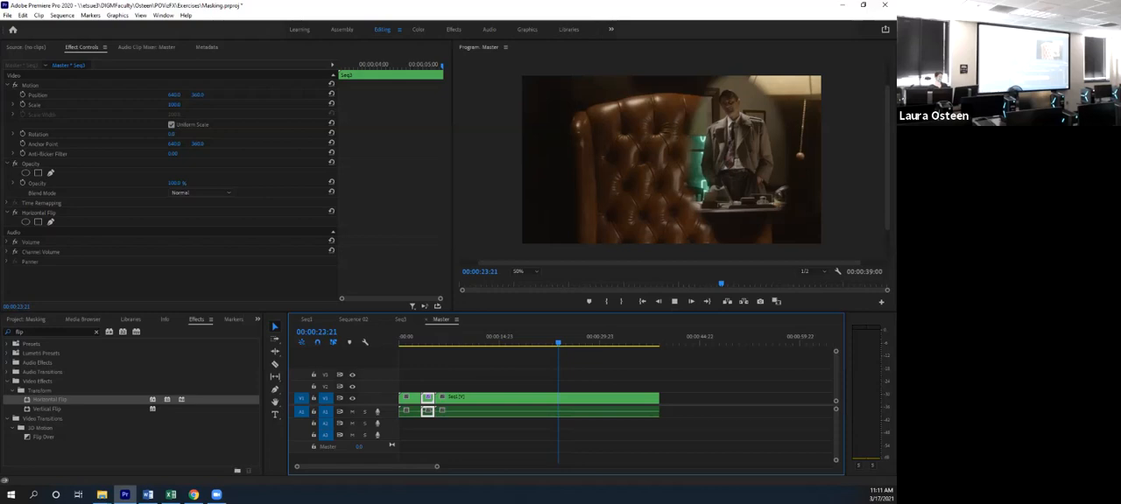
key(space)
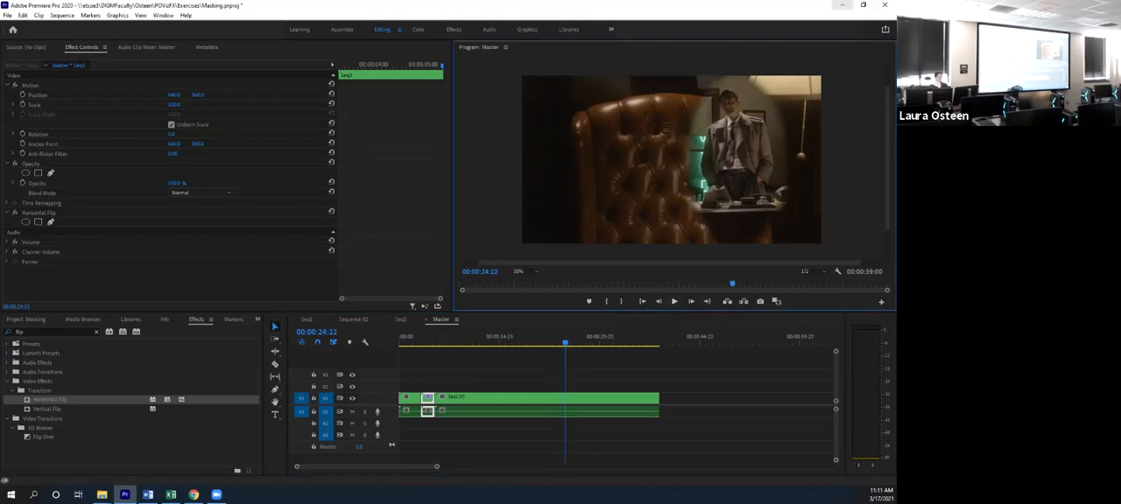
- Switch to the Ex4FiveSplit document in Word and set the Section 001 due date to March 24, without an ordinal suffix
click(842, 5)
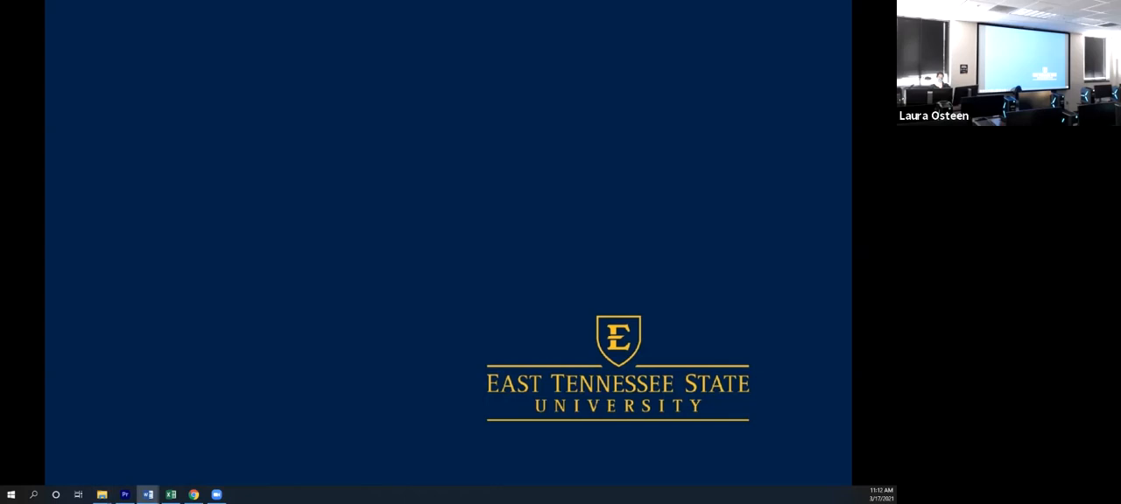
click(148, 495)
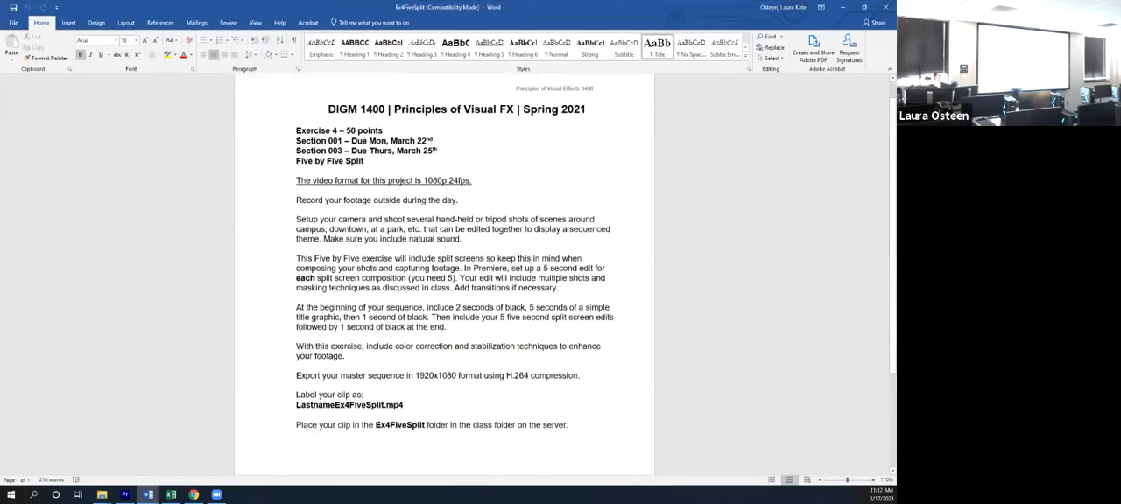
click(171, 495)
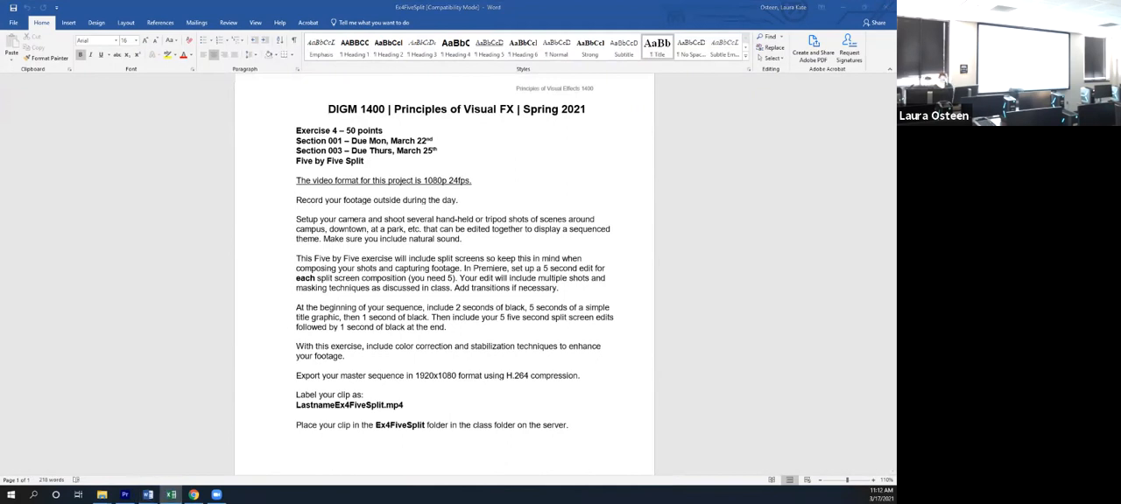
click(427, 141)
key(BackSpace)
text(4)
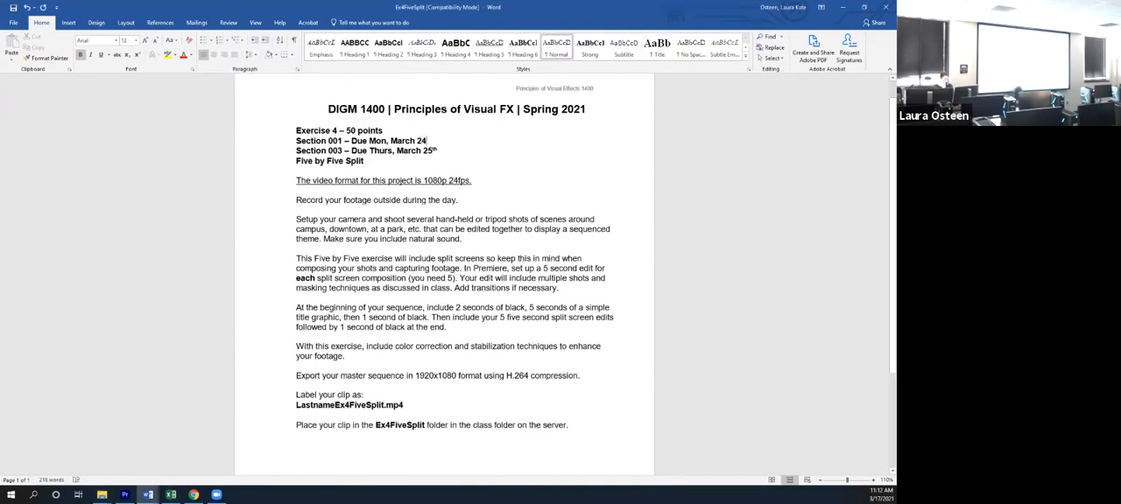
text(th)
key(BackSpace)
key(BackSpace)
click(408, 268)
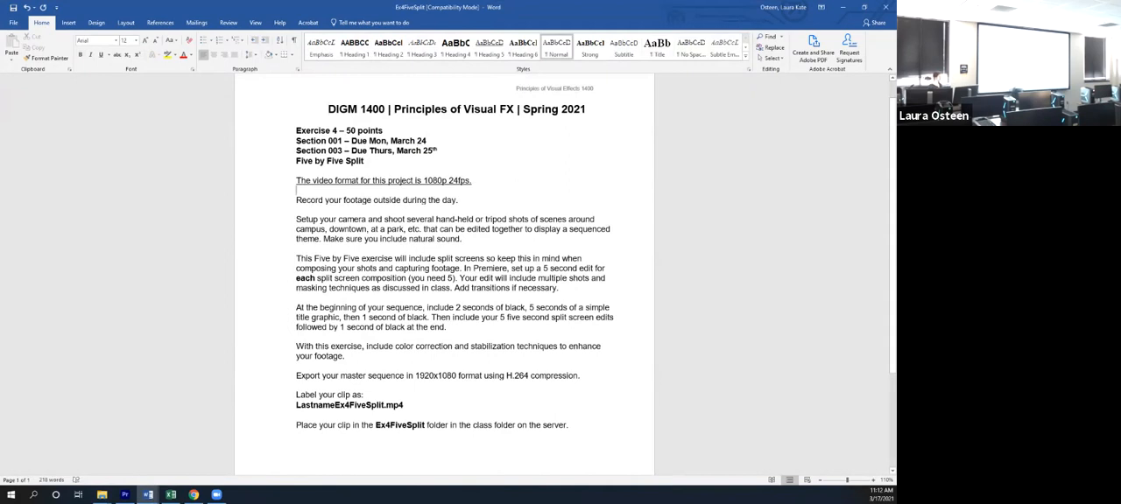
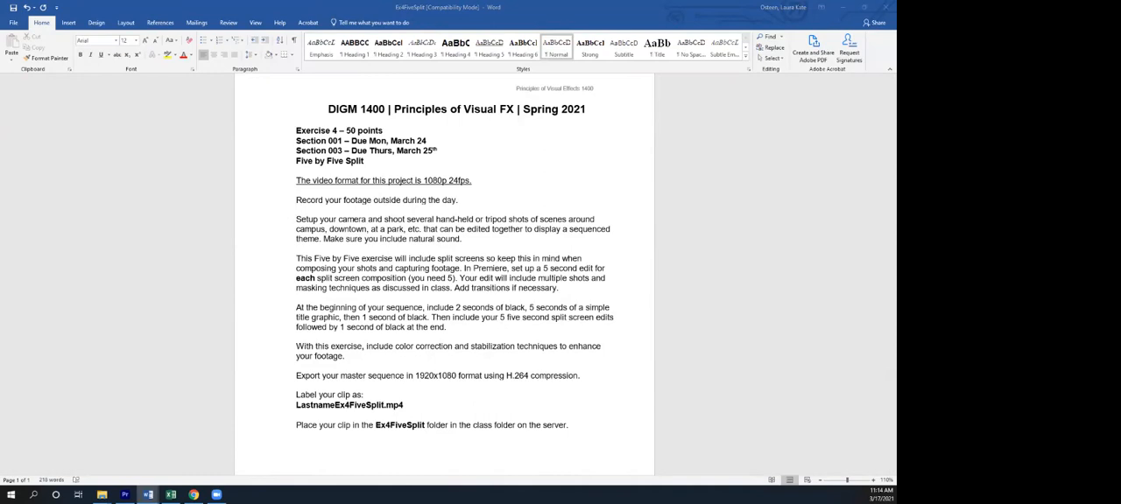
click(148, 495)
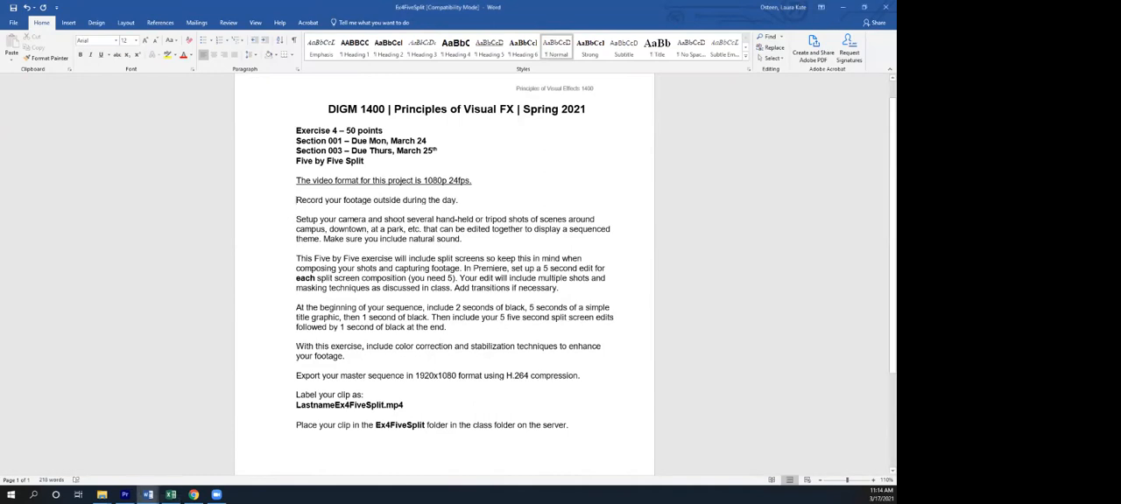
click(193, 496)
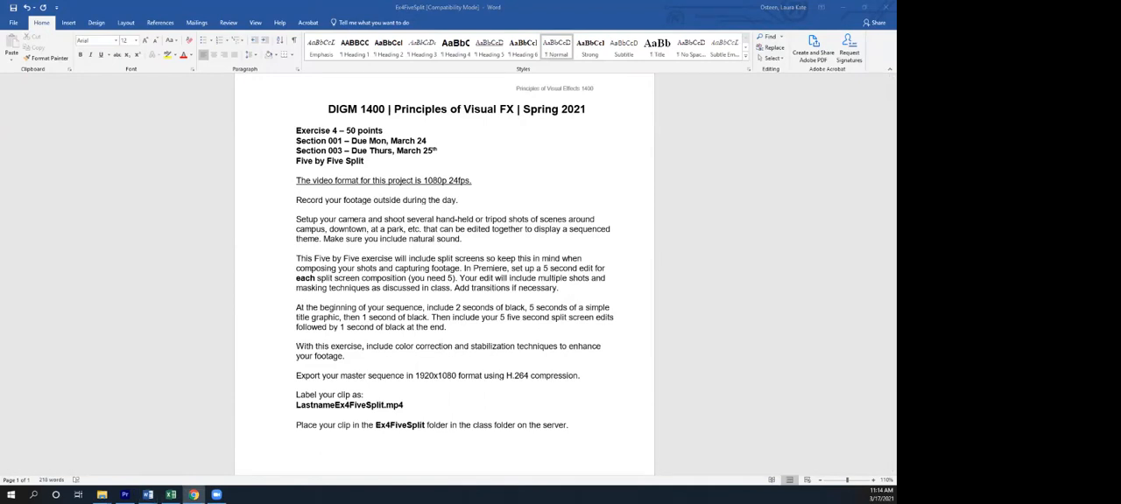
click(148, 495)
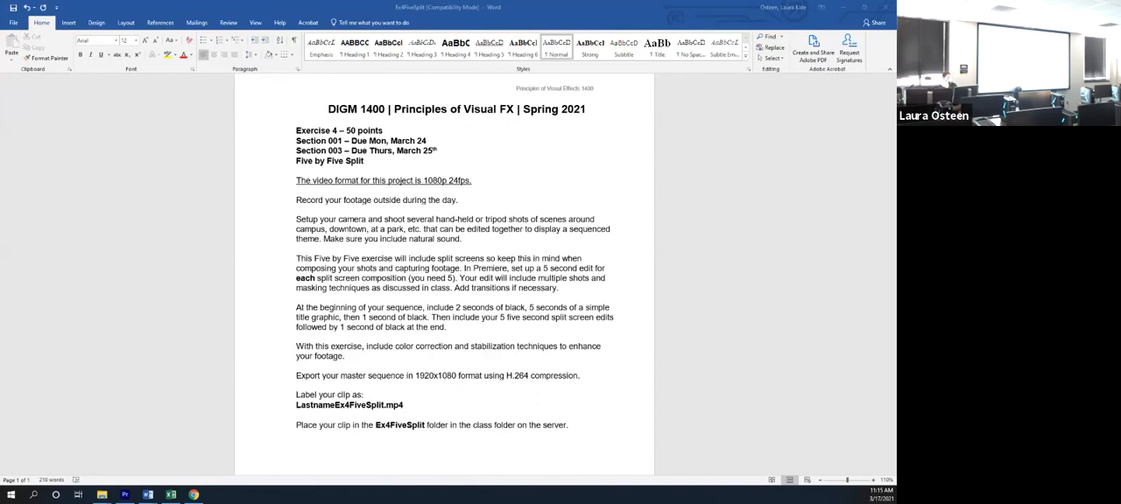
- Review the exercise instructions in the Ex4FiveSplit document, from the outdoor footage requirement through the split-screen edits to the LastnameEx4FiveSplit.mp4 label
click(296, 200)
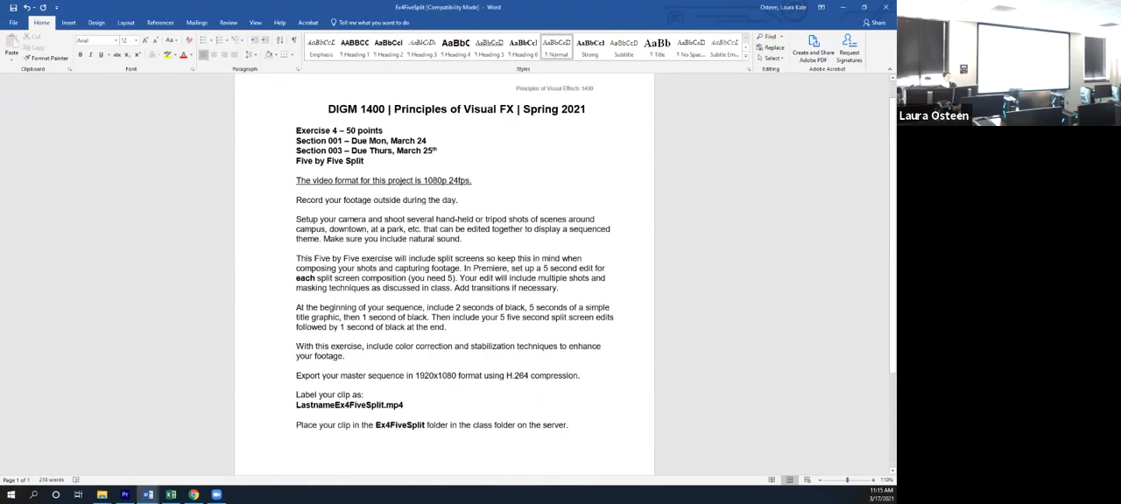
drag(543, 268, 579, 268)
click(561, 287)
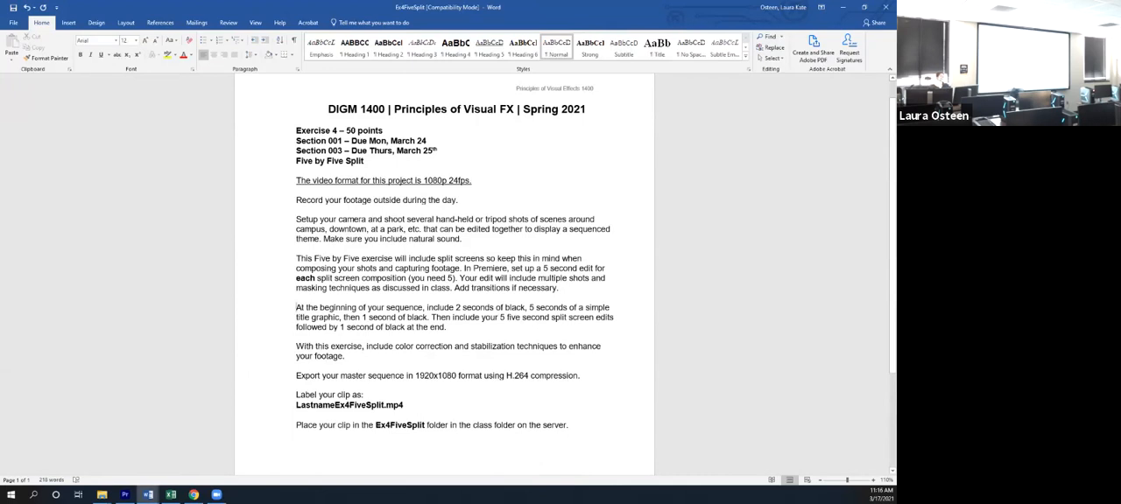
drag(297, 405, 408, 412)
click(408, 408)
- Switch to File Explorer
click(102, 496)
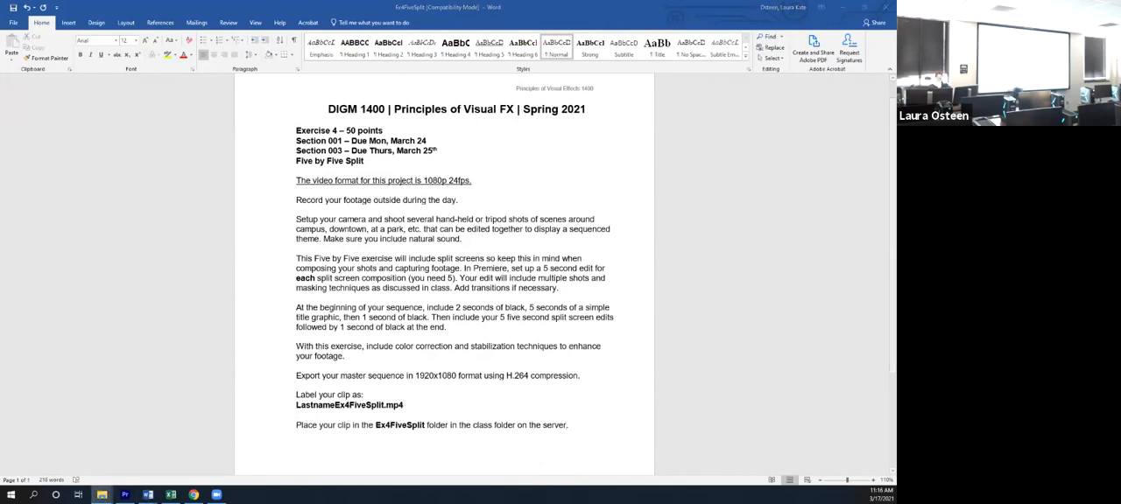